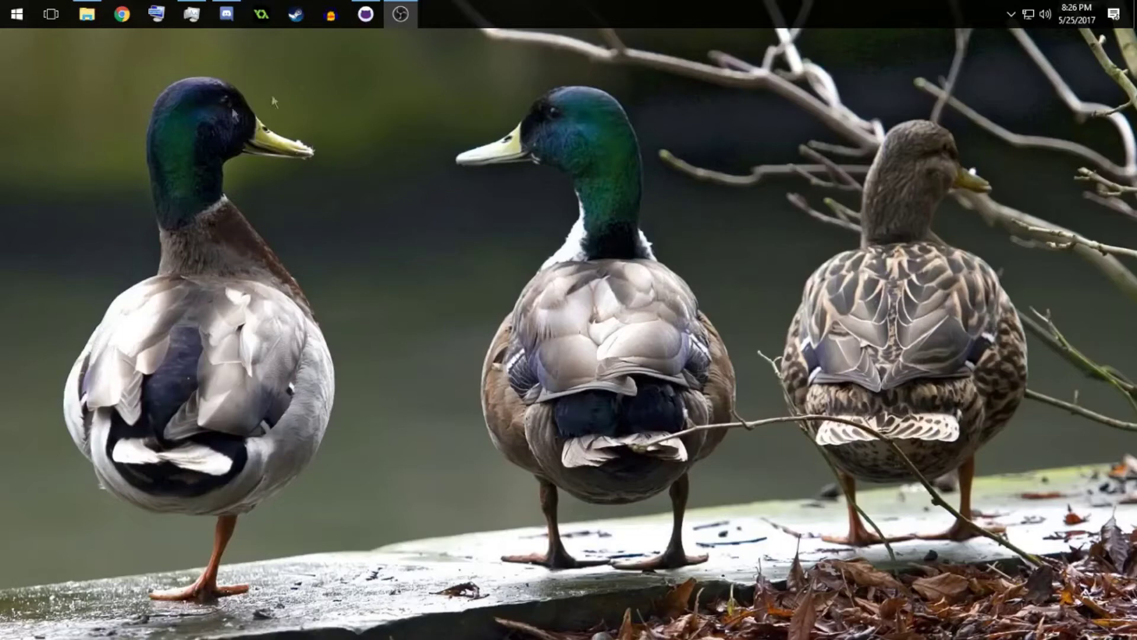
- Open GitHub Desktop and create a repository named Fangame Tutorial in the default local path with the Windows git ignore
click(355, 16)
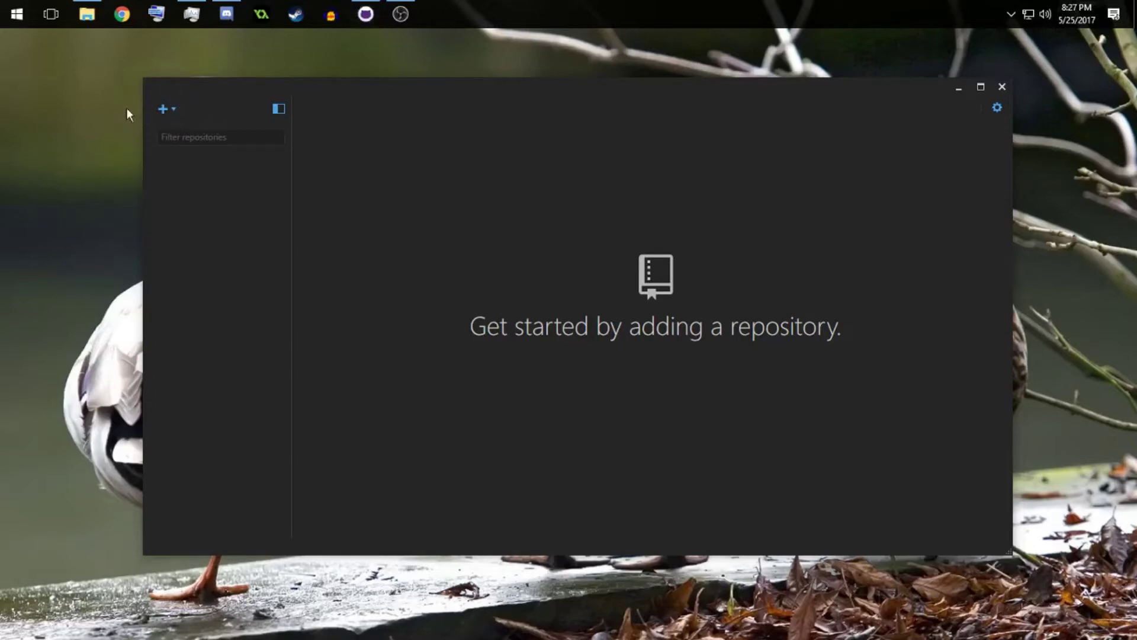
click(163, 109)
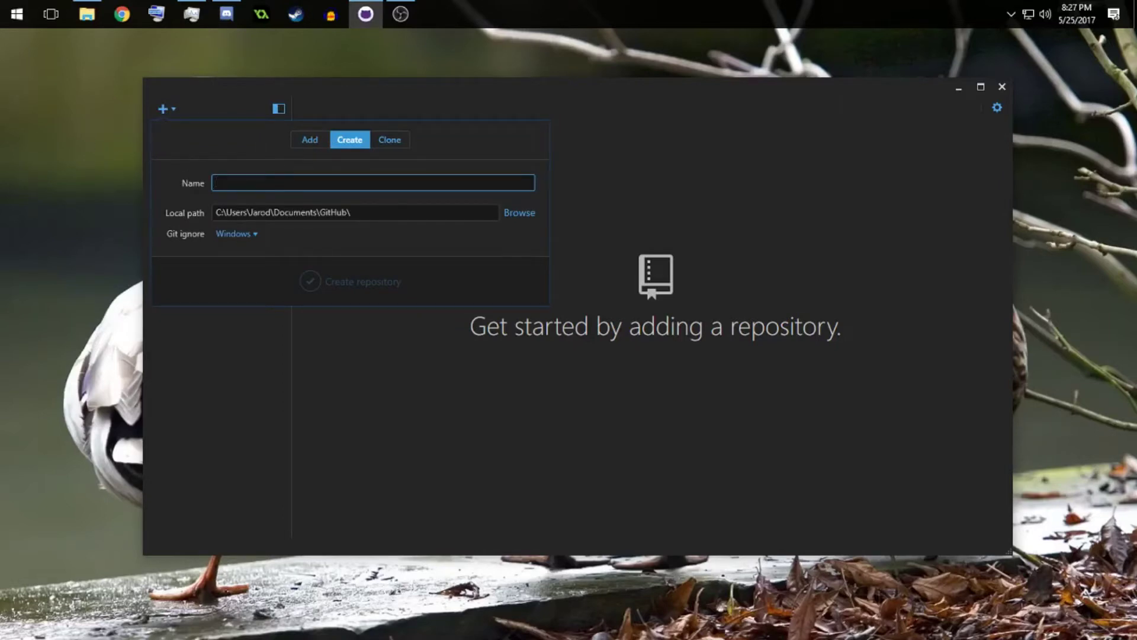
text(Fan)
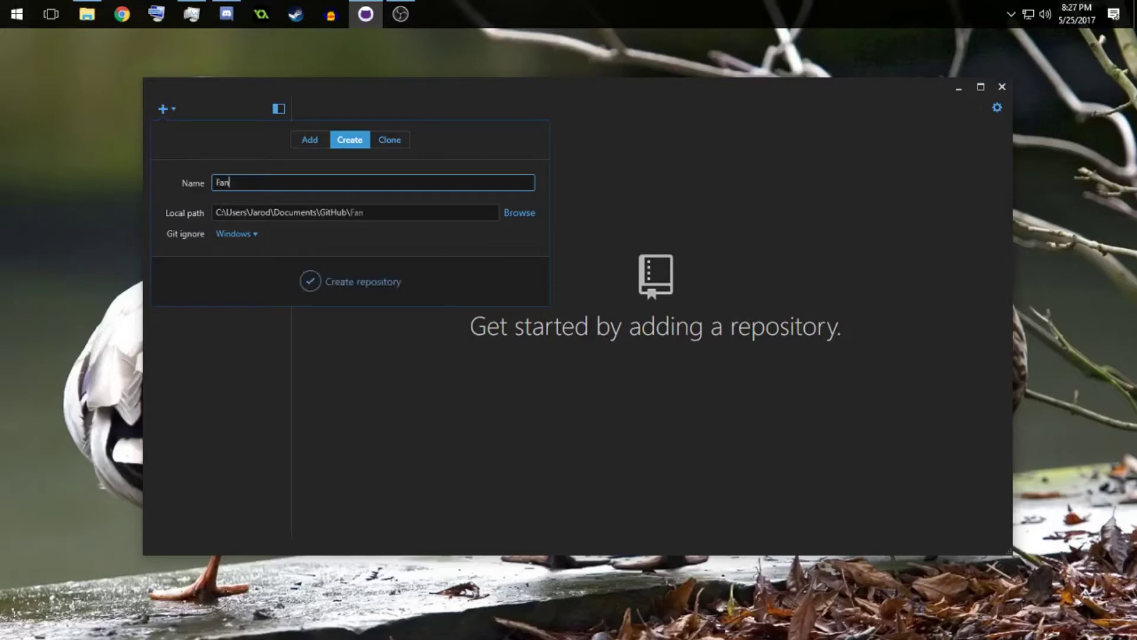
text(game Tutorial)
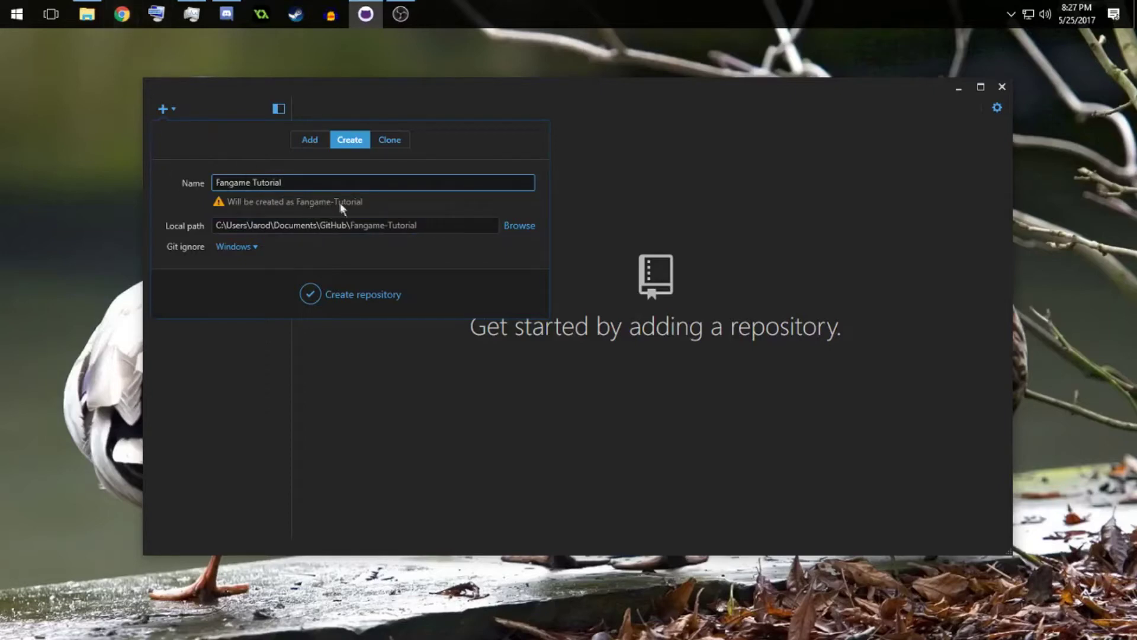
click(309, 294)
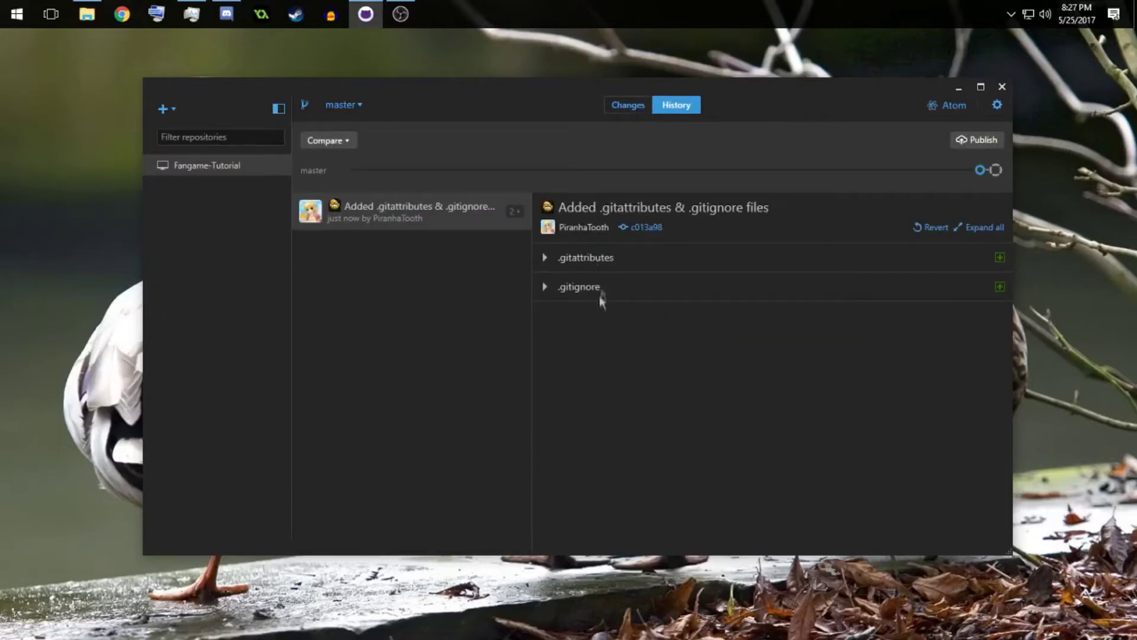
- Inspect the .gitattributes and .gitignore files in the initial commit, collapsing each one again
click(543, 258)
click(544, 258)
click(546, 287)
click(548, 287)
- View the repository's list of branches and close it again
click(362, 104)
click(360, 104)
click(360, 104)
click(360, 104)
click(360, 104)
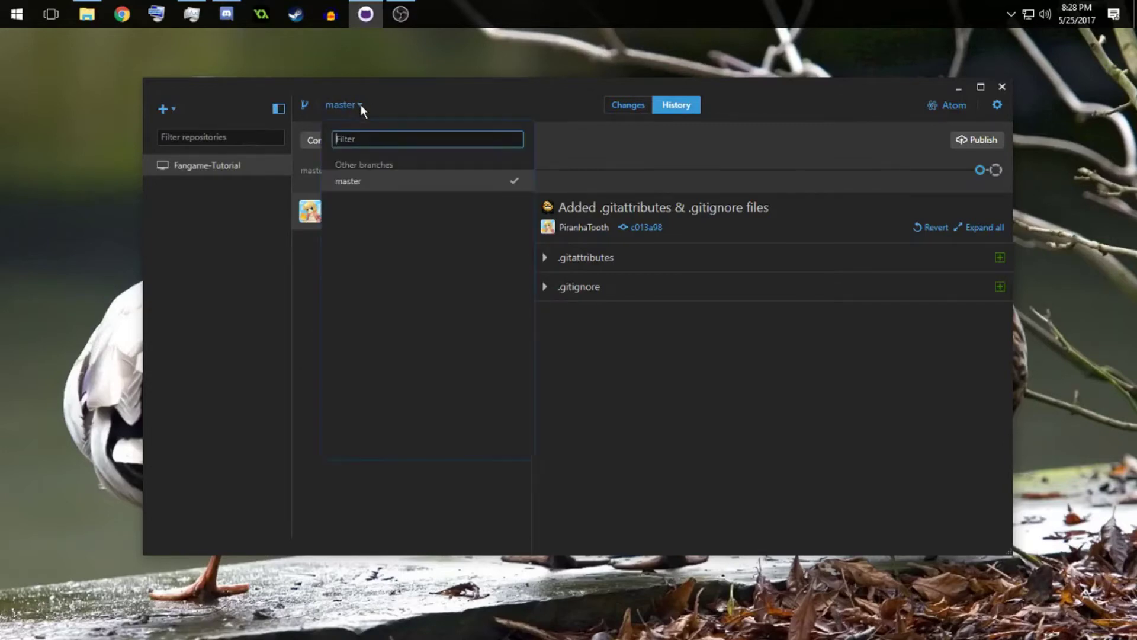
click(360, 104)
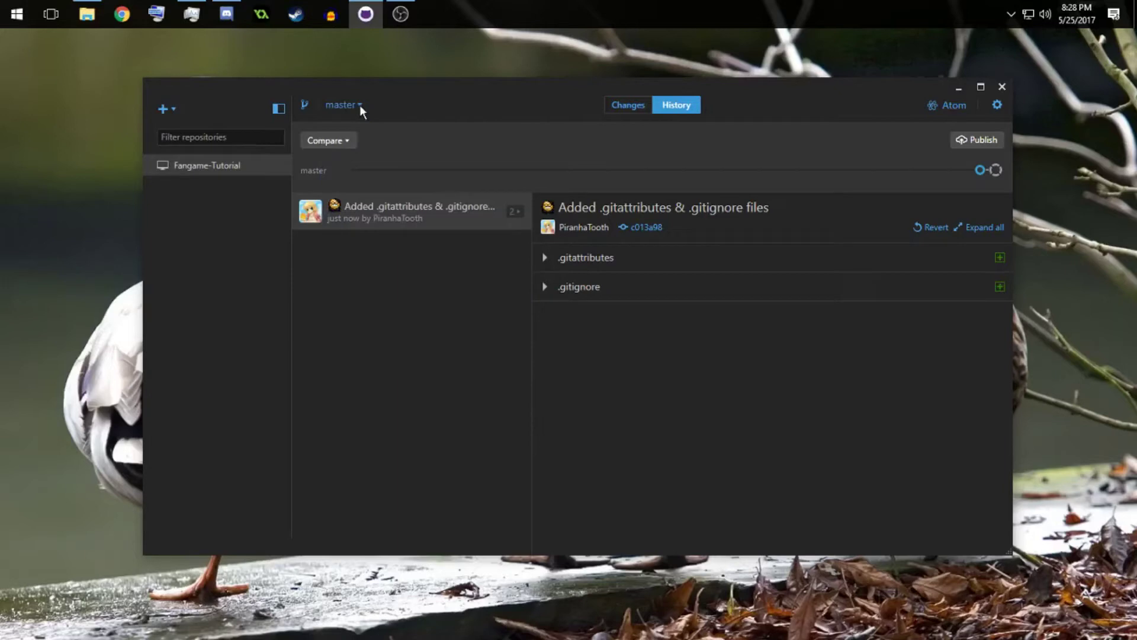
click(360, 104)
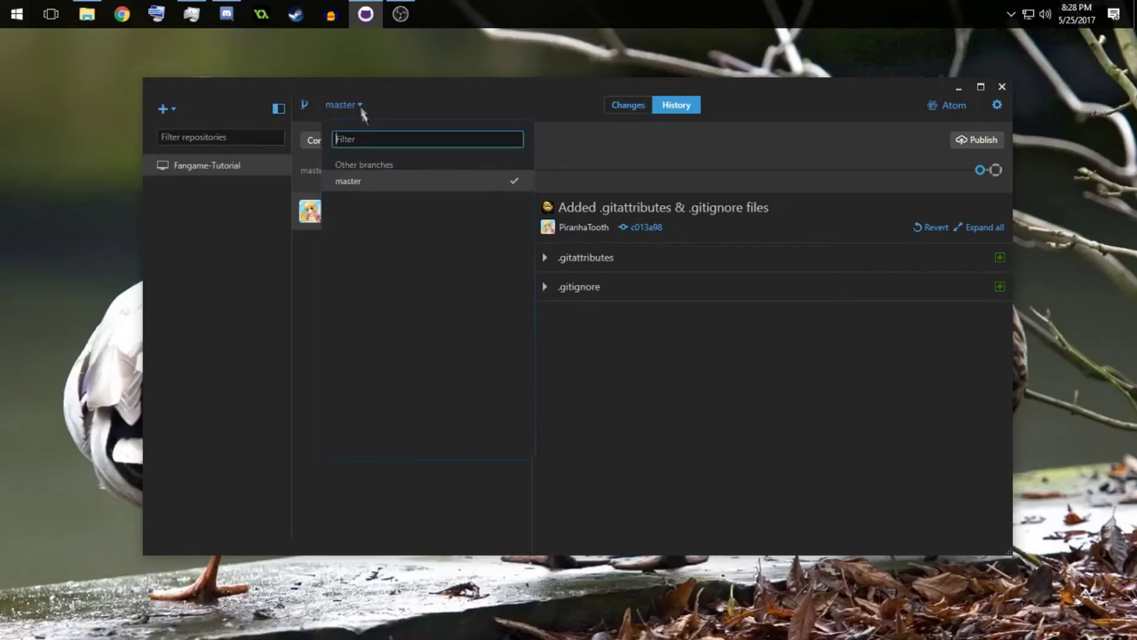
key(Escape)
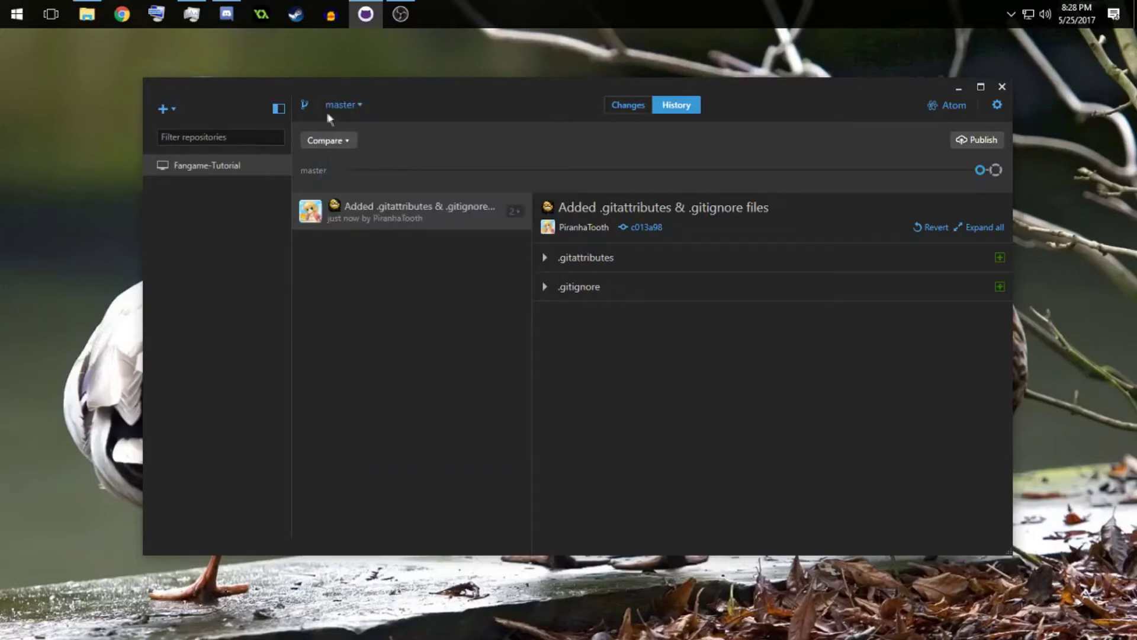
click(354, 104)
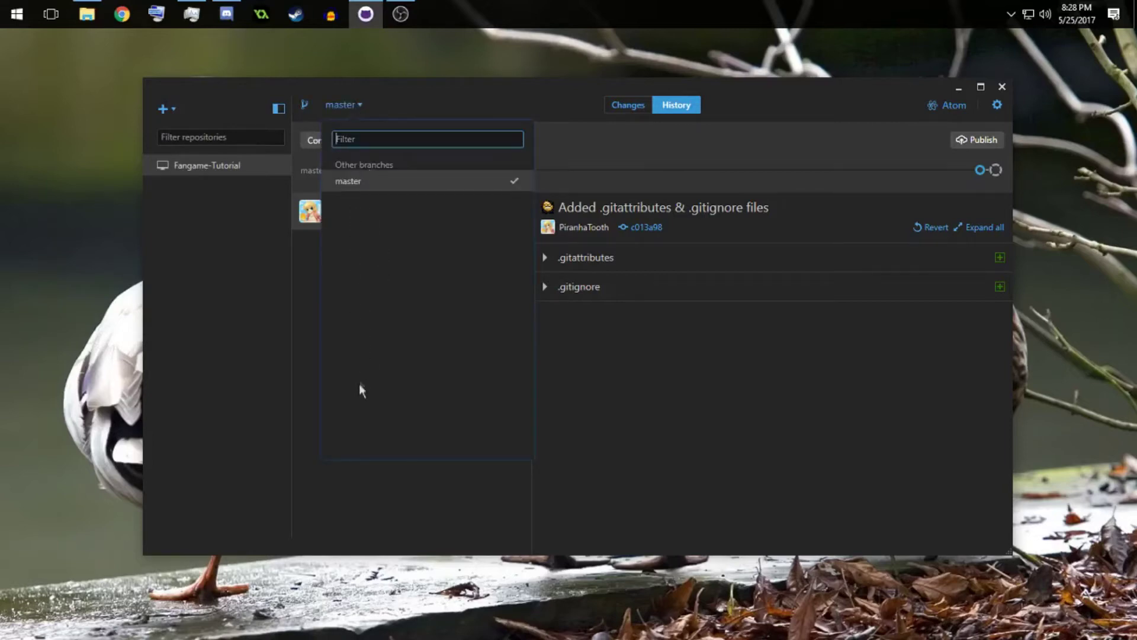
click(350, 105)
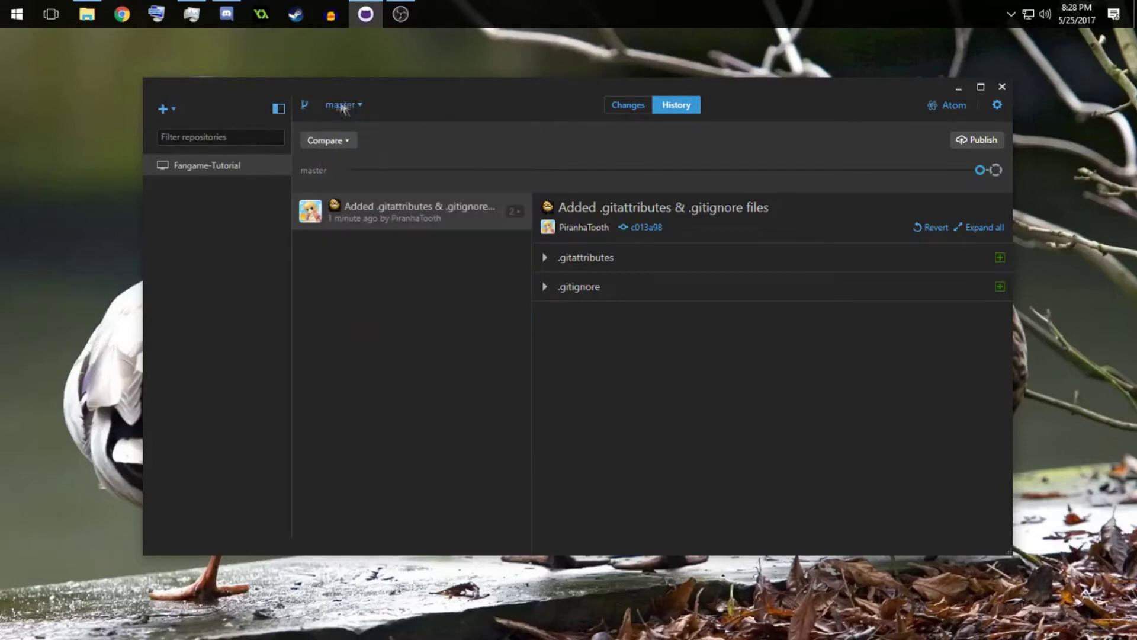
- Create a new branch named piranha_branch from the master branch
click(304, 105)
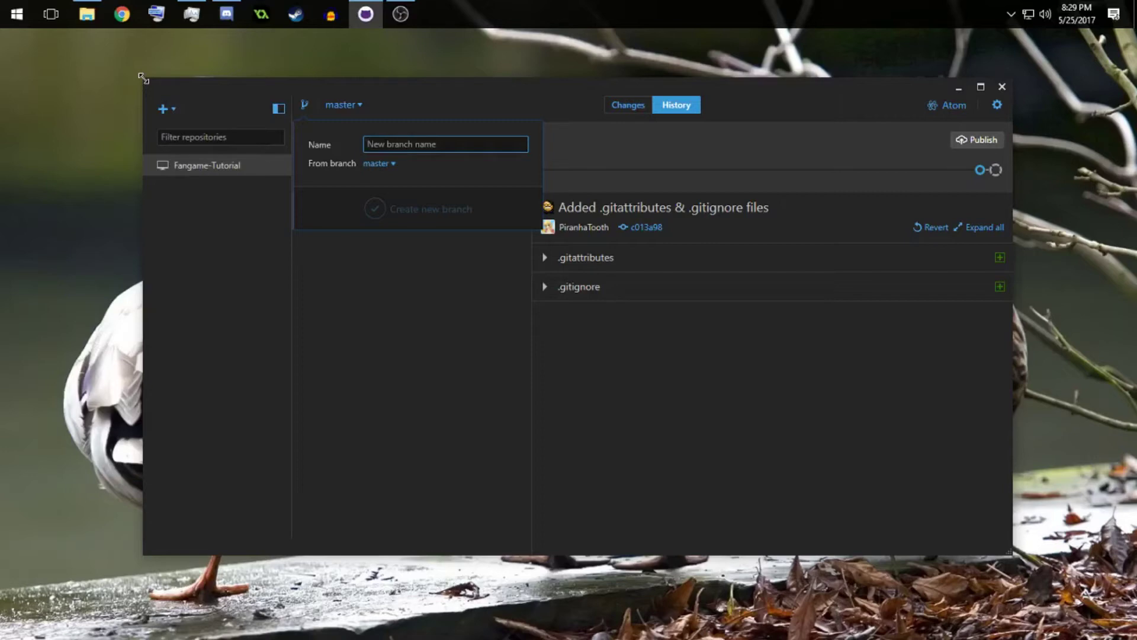
text(piranha_branch)
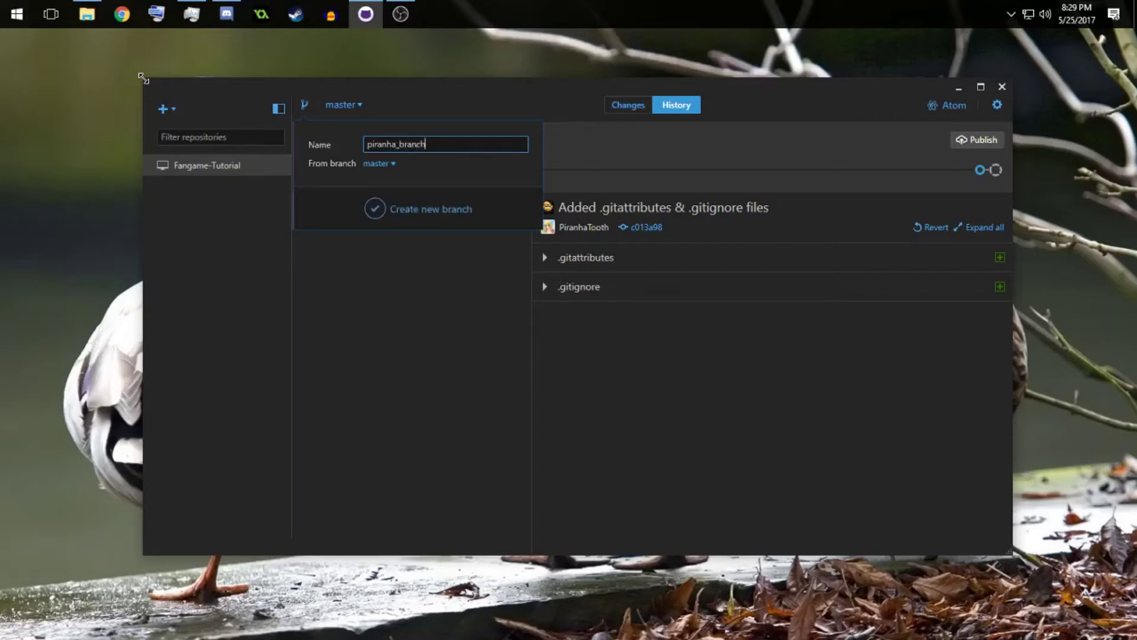
click(383, 164)
click(372, 164)
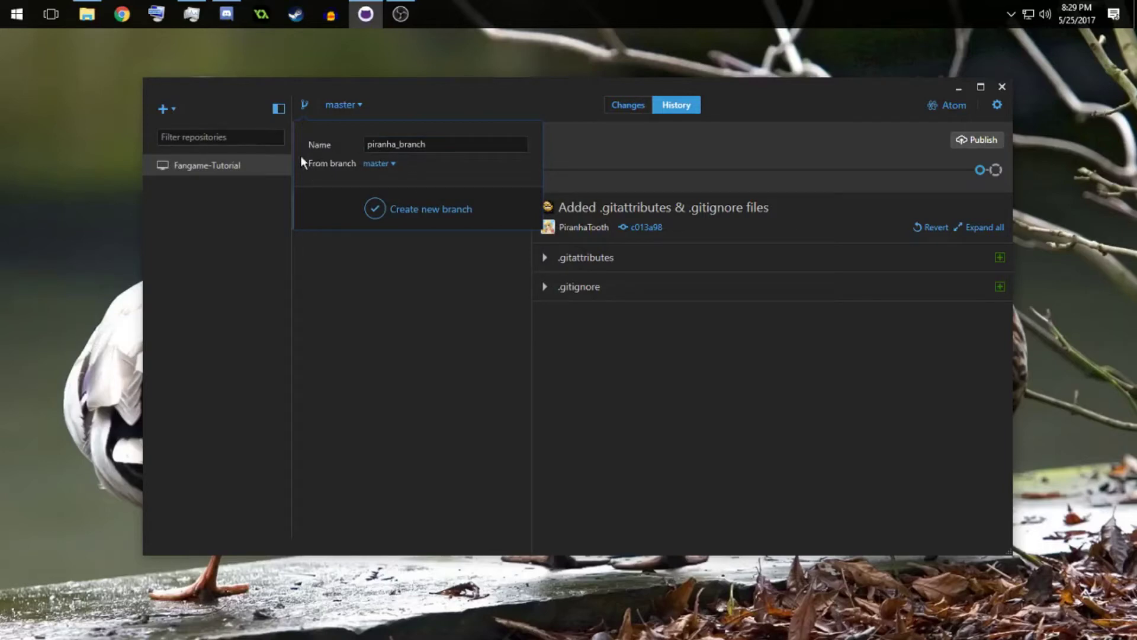
click(375, 209)
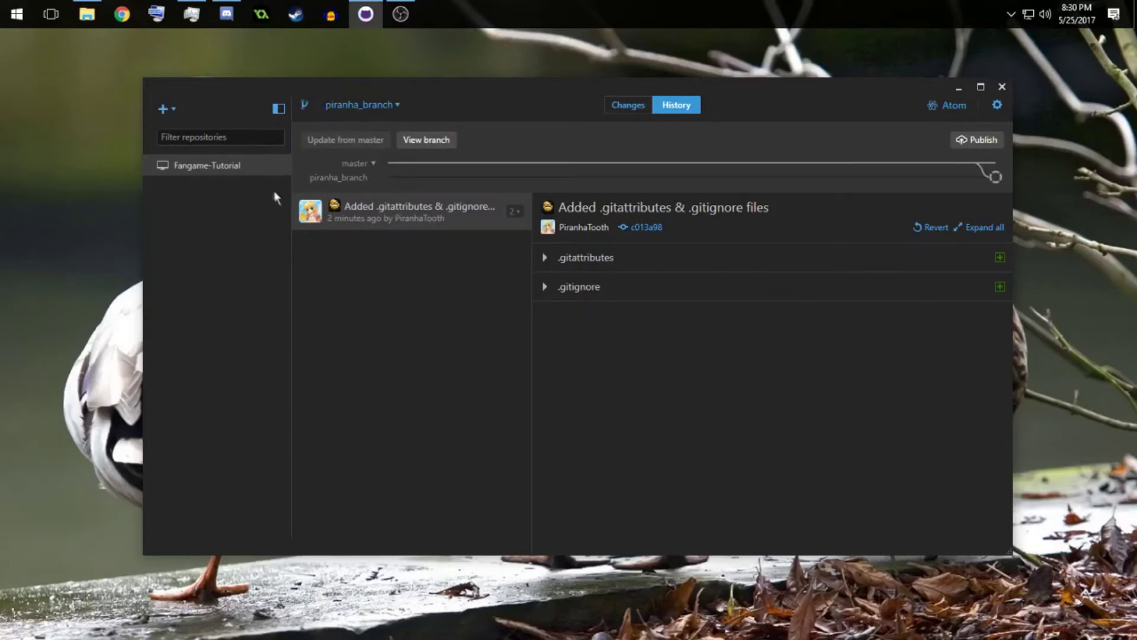
- Switch the Fangame-Tutorial repository from piranha_branch to the master branch and publish master
click(395, 105)
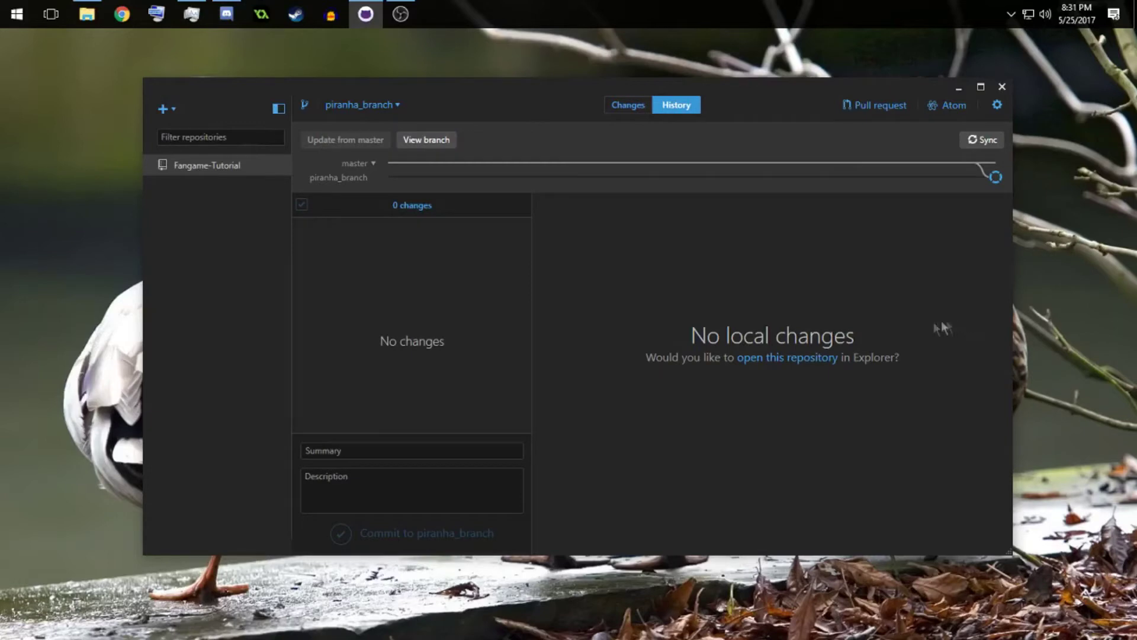
click(394, 105)
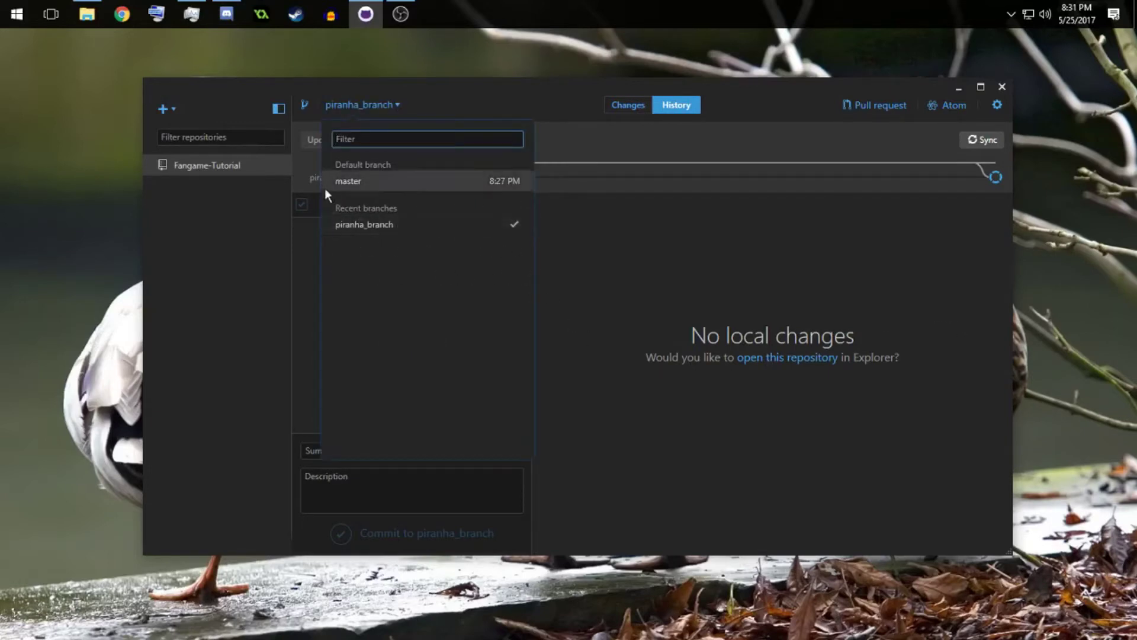
click(392, 108)
click(392, 107)
click(392, 108)
click(392, 108)
click(360, 185)
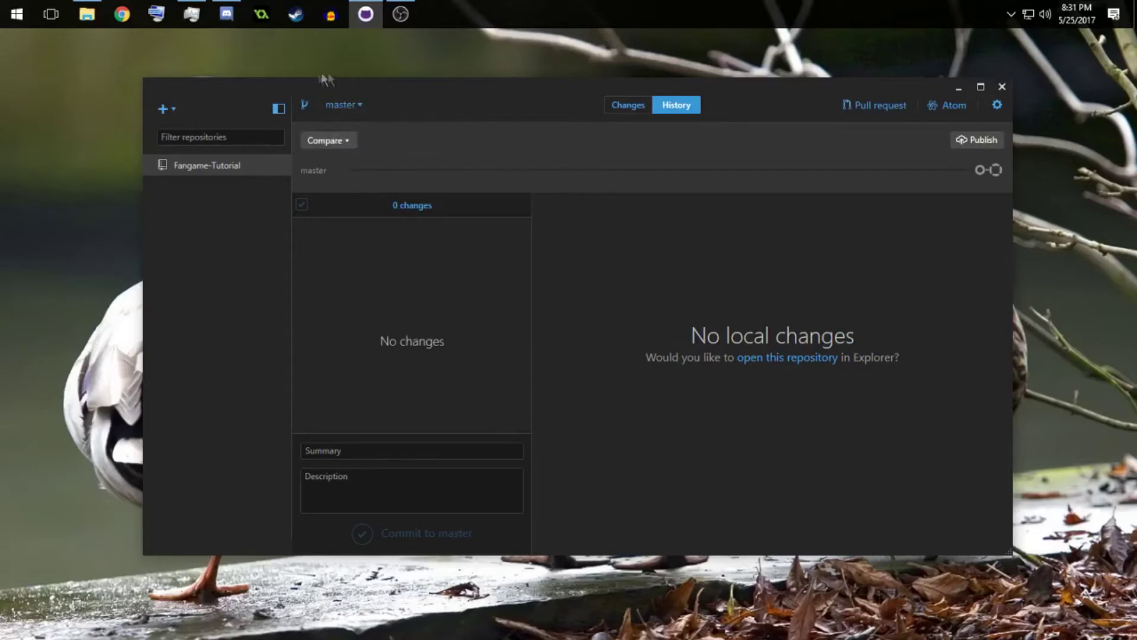
click(972, 141)
- Switch to Chrome, go to github.com and show the repositories on the account's own profile
click(127, 17)
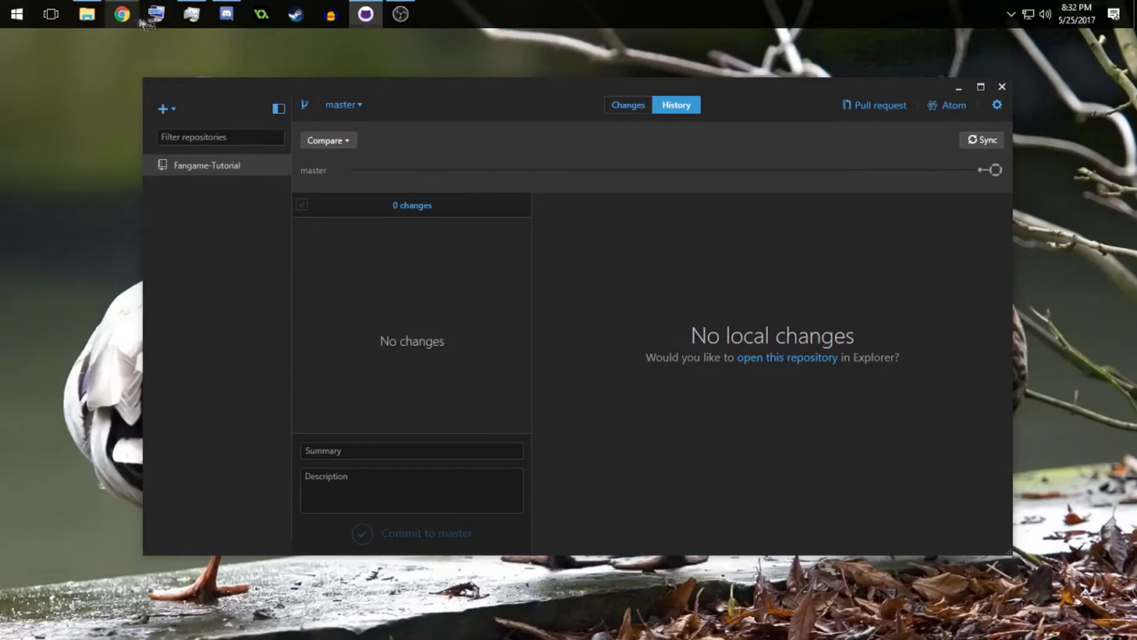
text(github.com)
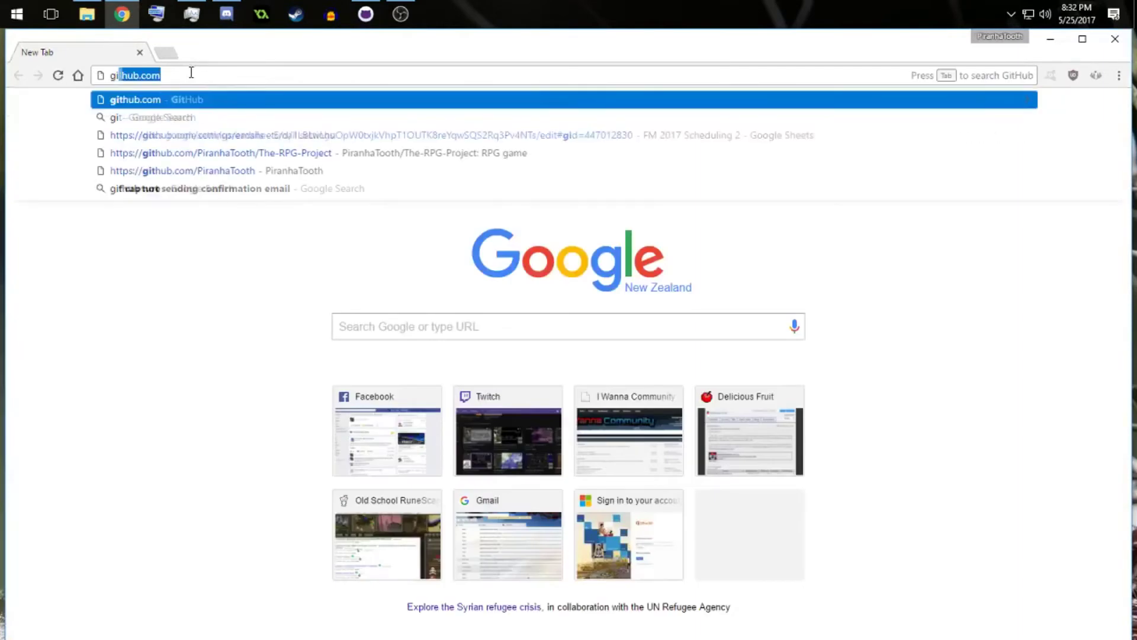
key(Return)
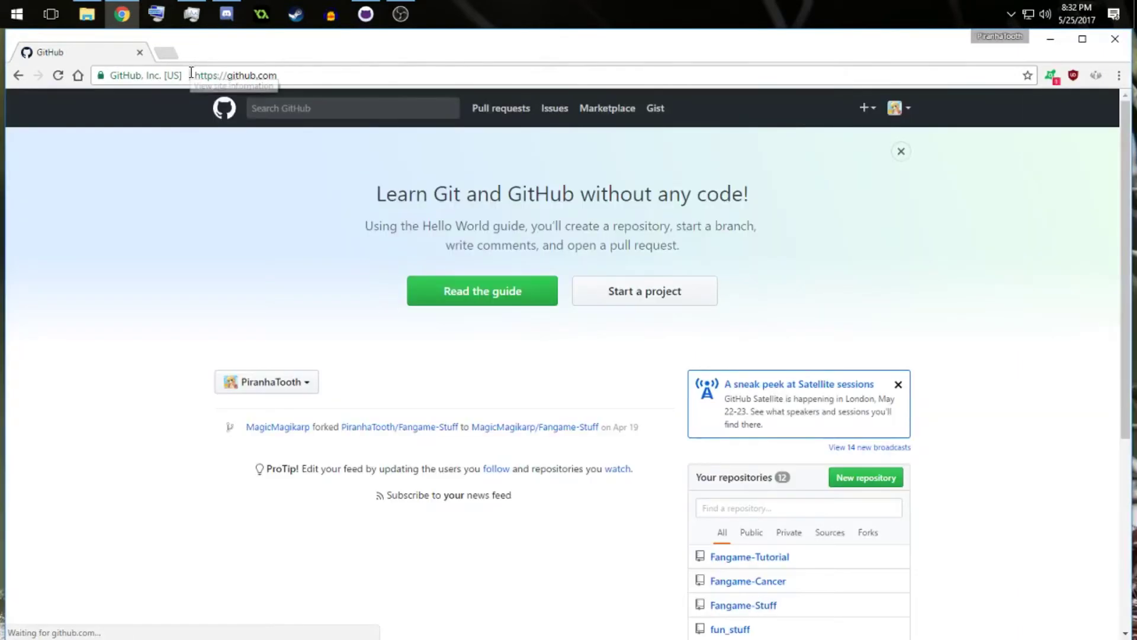
click(908, 109)
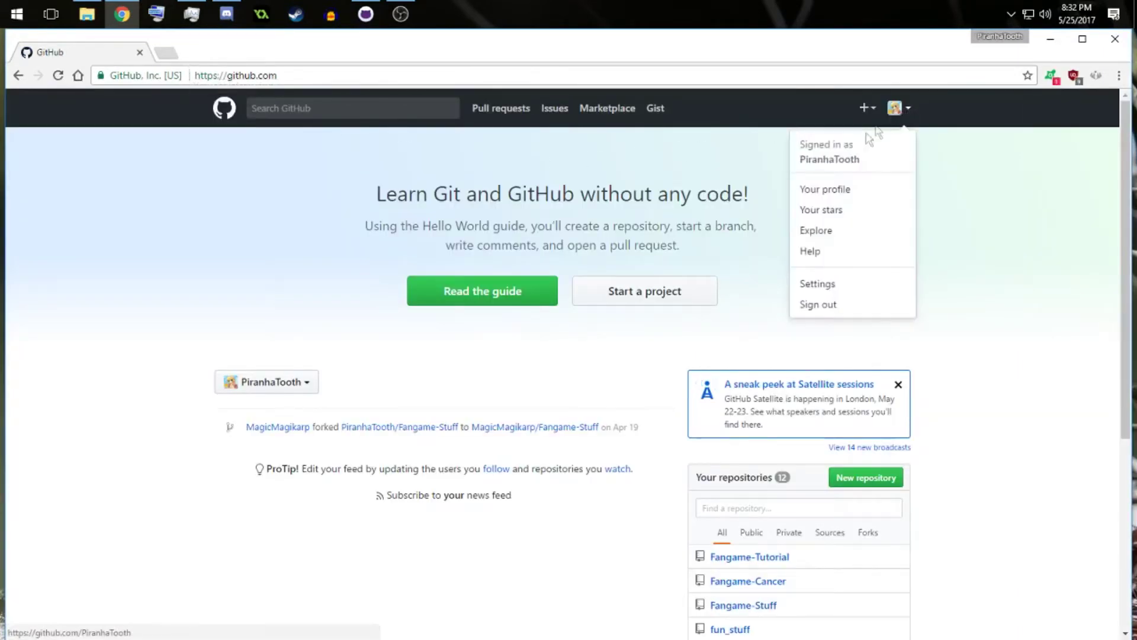
click(832, 191)
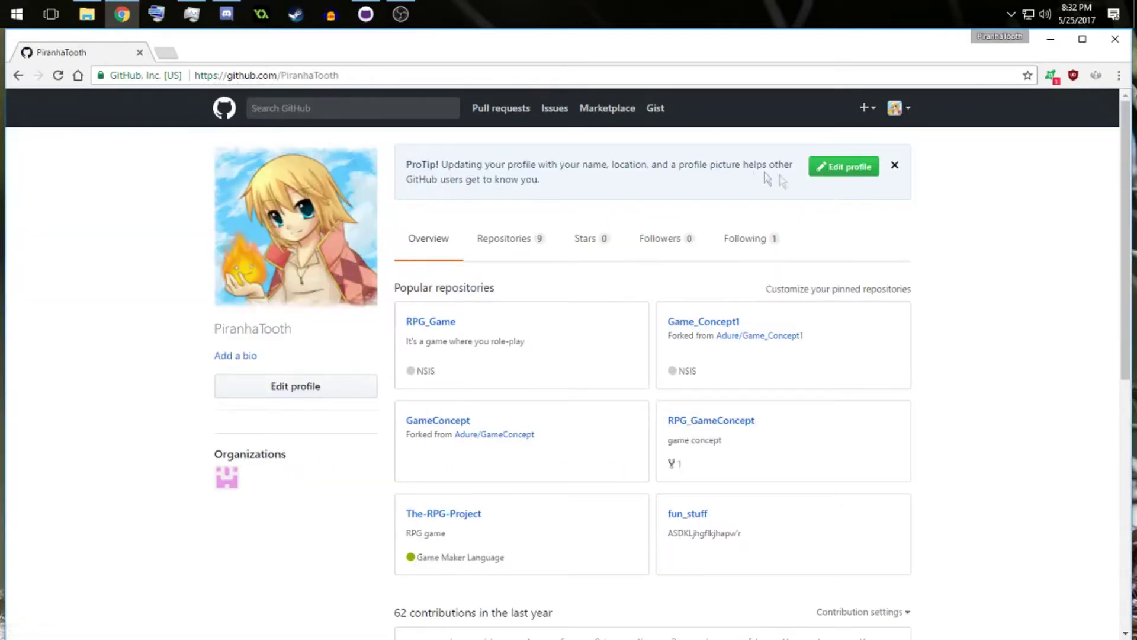
click(503, 239)
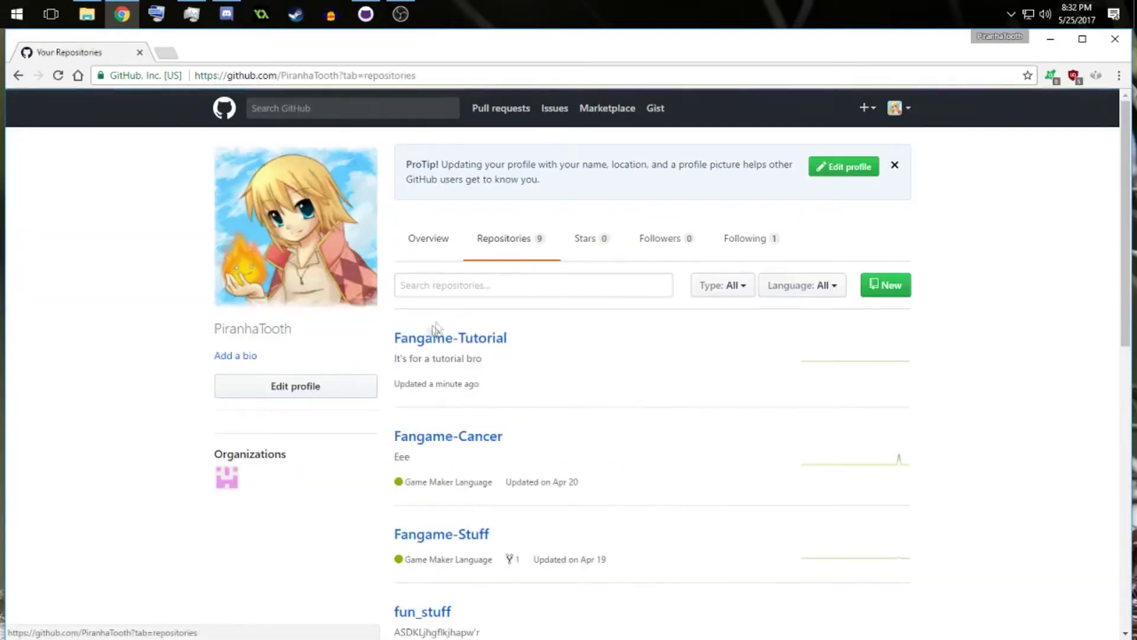
- Check when the Fangame-Tutorial repository was last updated
drag(481, 385, 391, 388)
click(391, 388)
drag(482, 389, 392, 385)
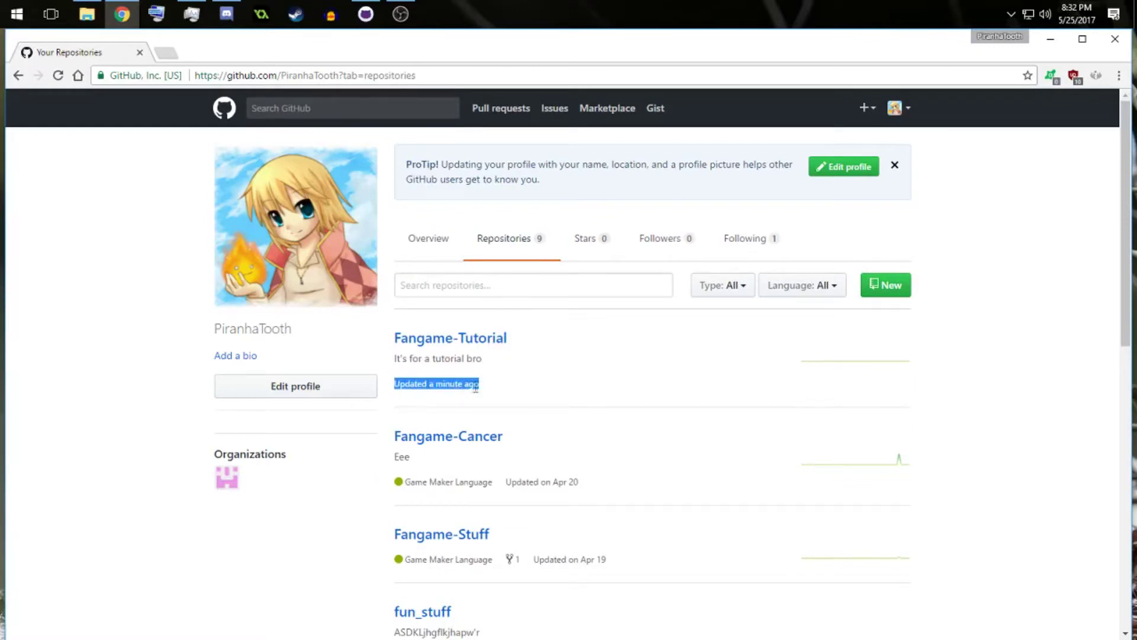
click(482, 390)
drag(476, 384, 393, 384)
click(393, 385)
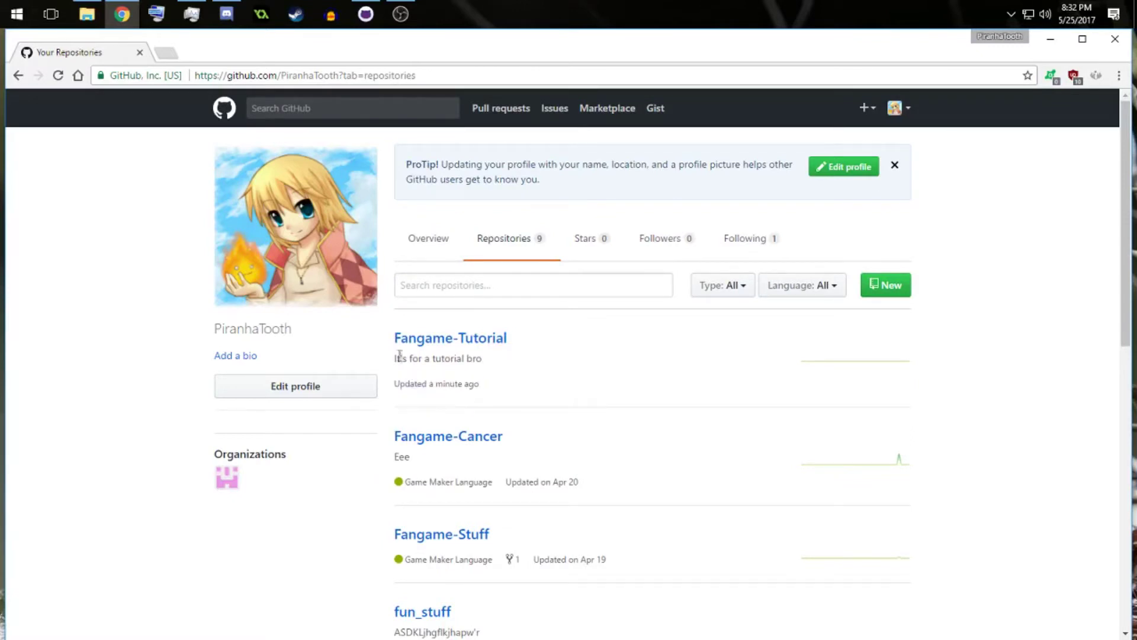
- Open the Fangame-Tutorial repository page and look over its address and contents
click(470, 339)
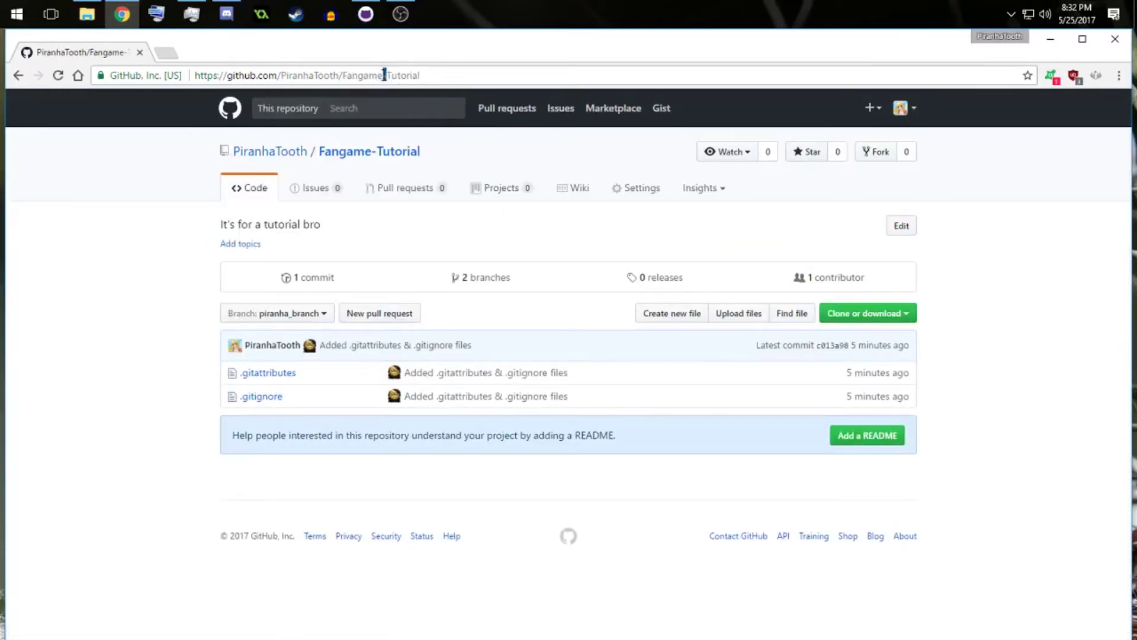
click(397, 75)
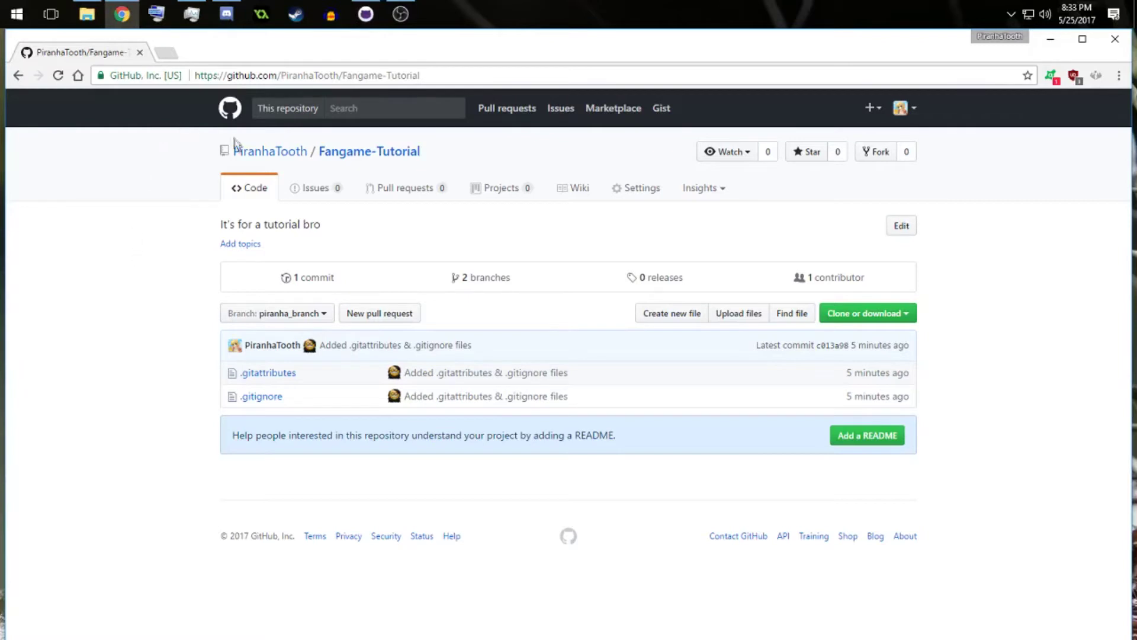
drag(211, 151, 972, 482)
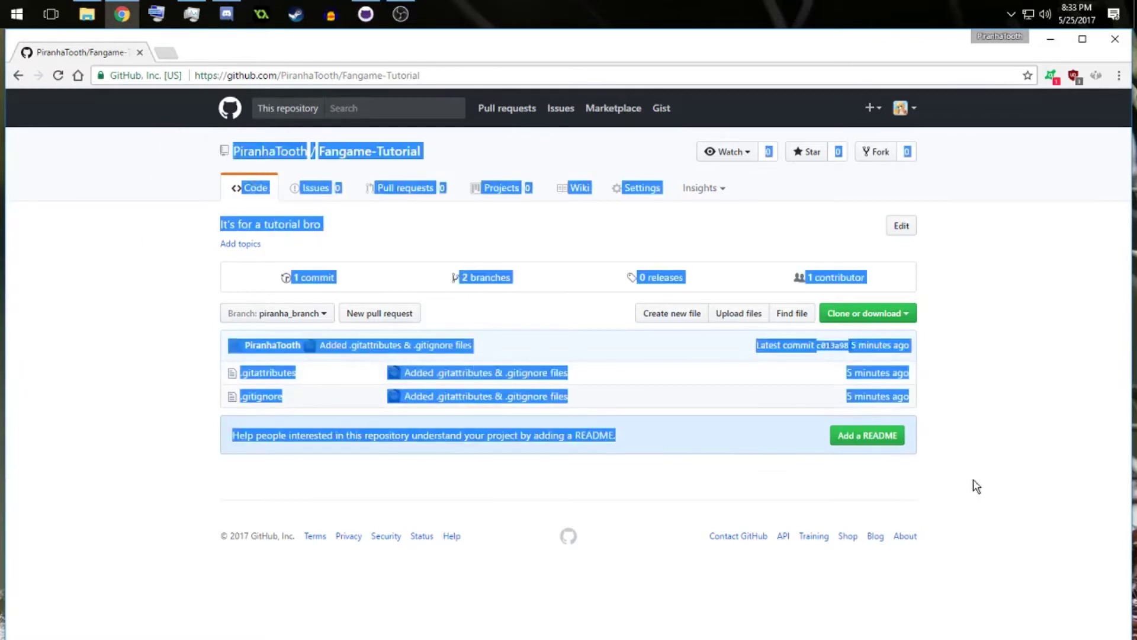
click(972, 482)
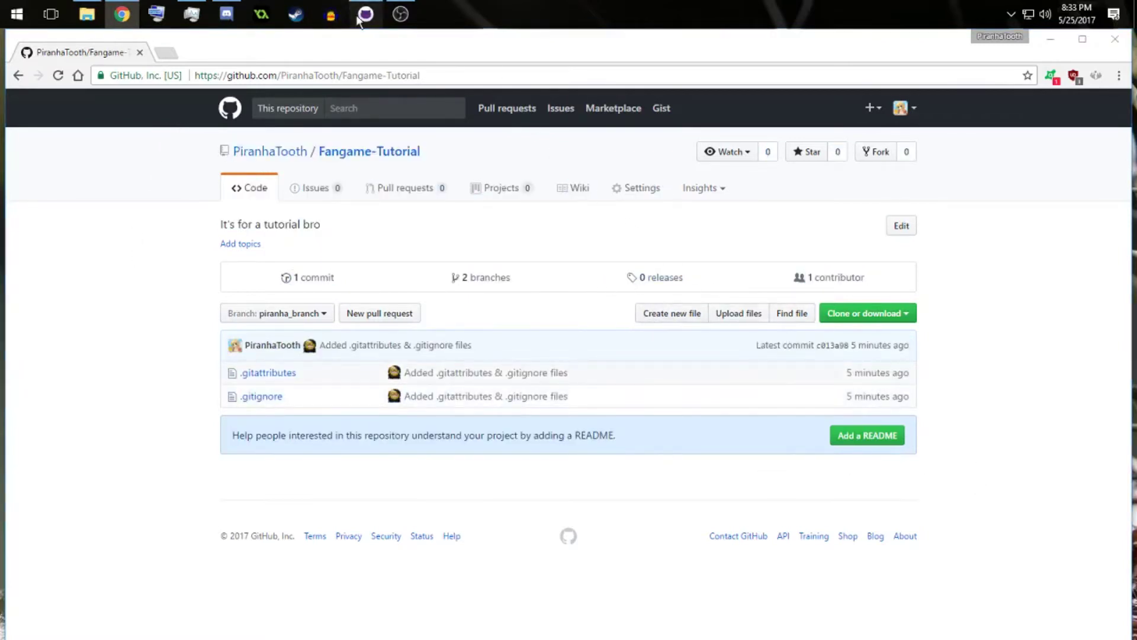
- Switch back to GitHub Desktop and open the Fangame-Tutorial repository's local folder in File Explorer
click(367, 15)
click(366, 14)
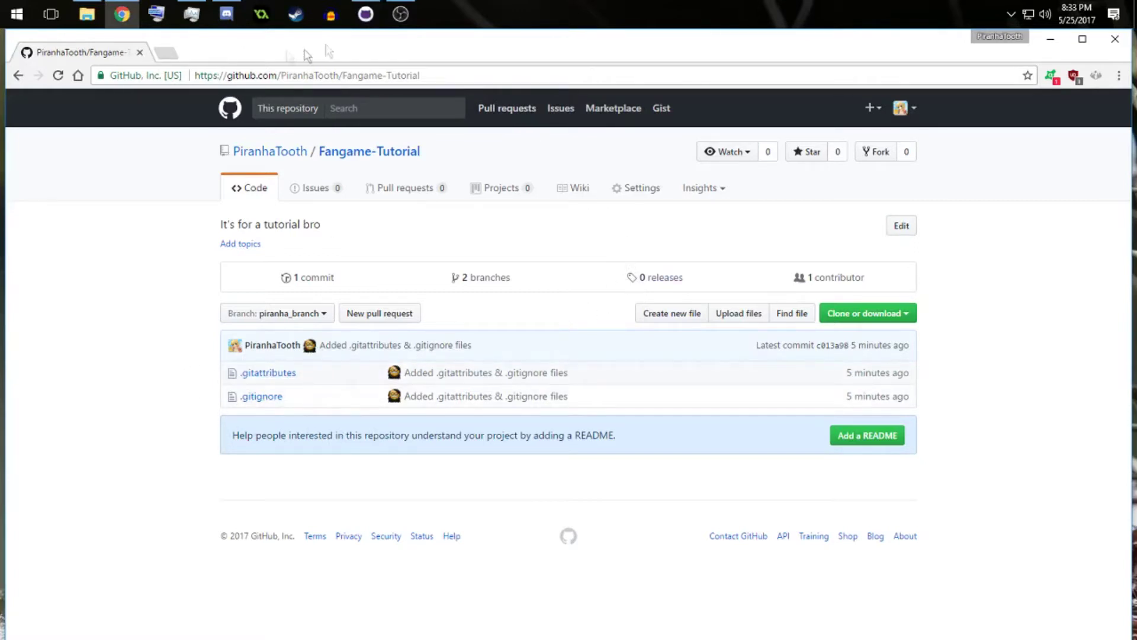
mouse_move(361, 18)
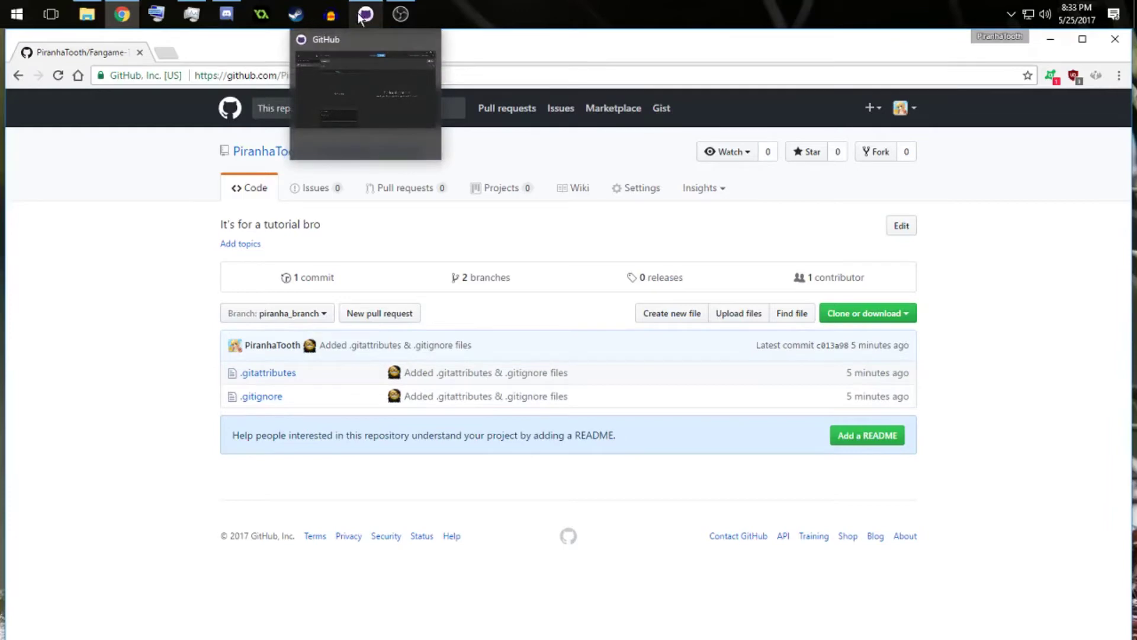
click(361, 95)
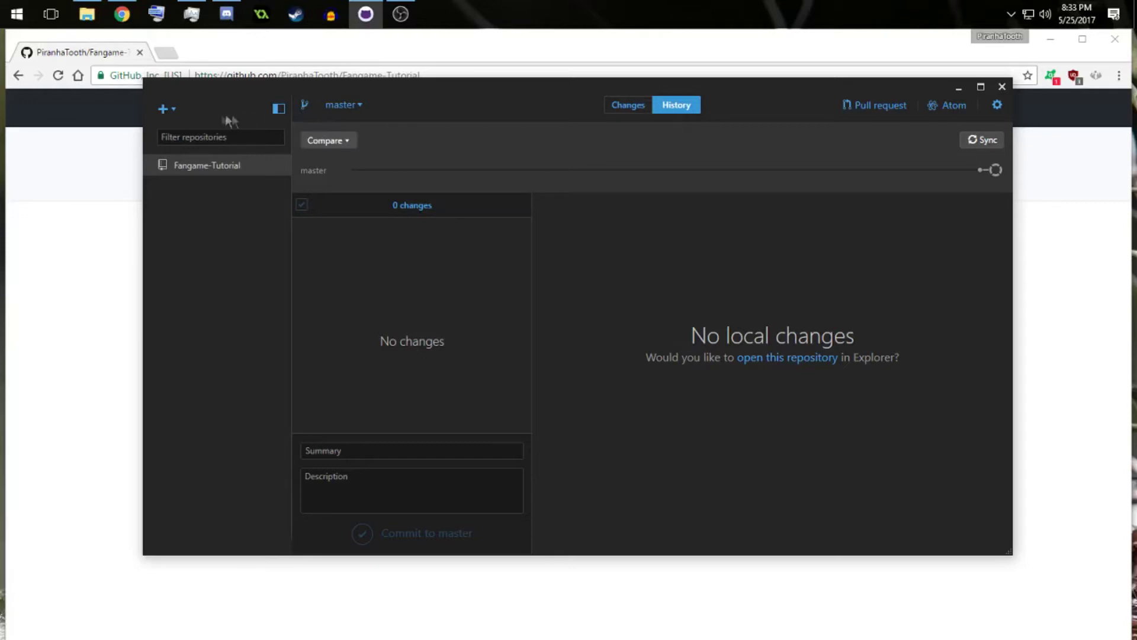
right_click(204, 168)
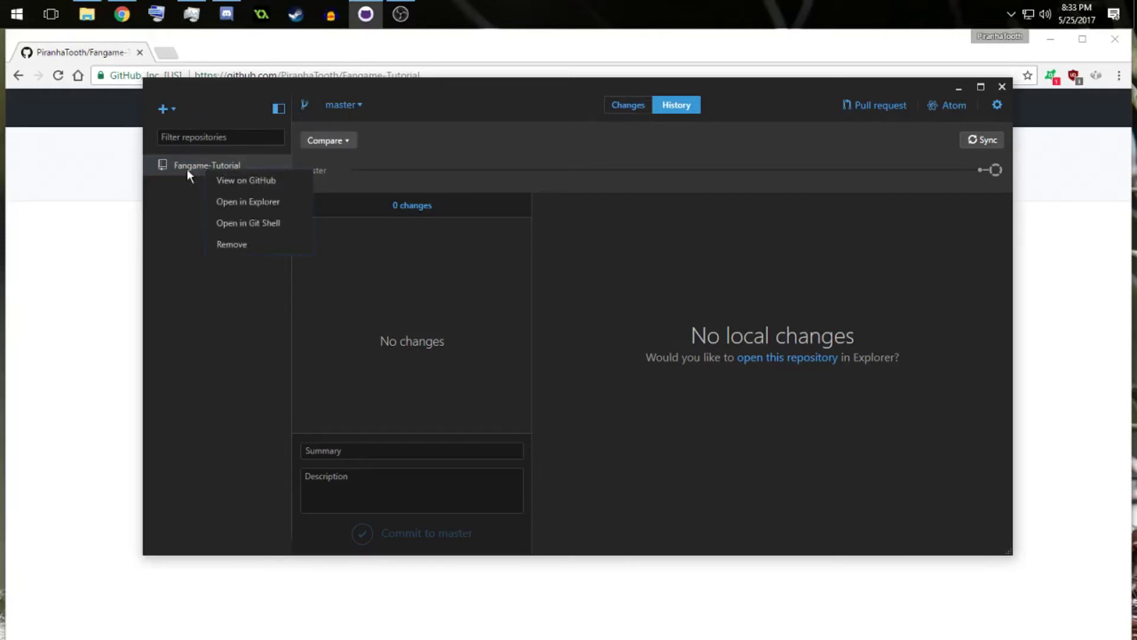
click(229, 204)
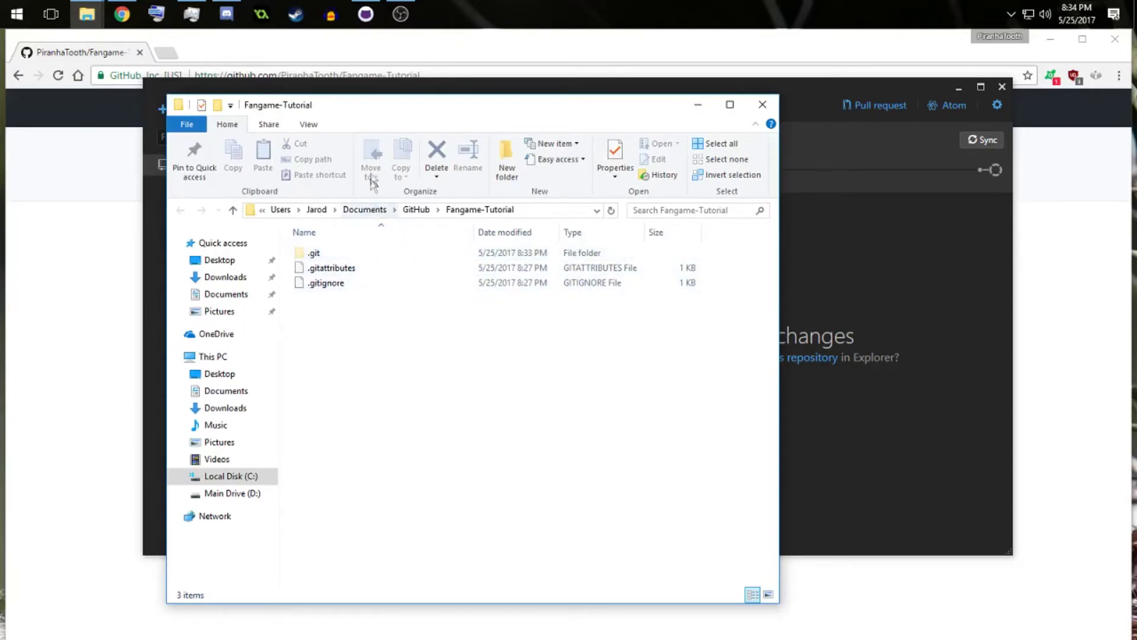
- Arrange the Github Video and Fangame-Tutorial folder windows side by side
click(462, 113)
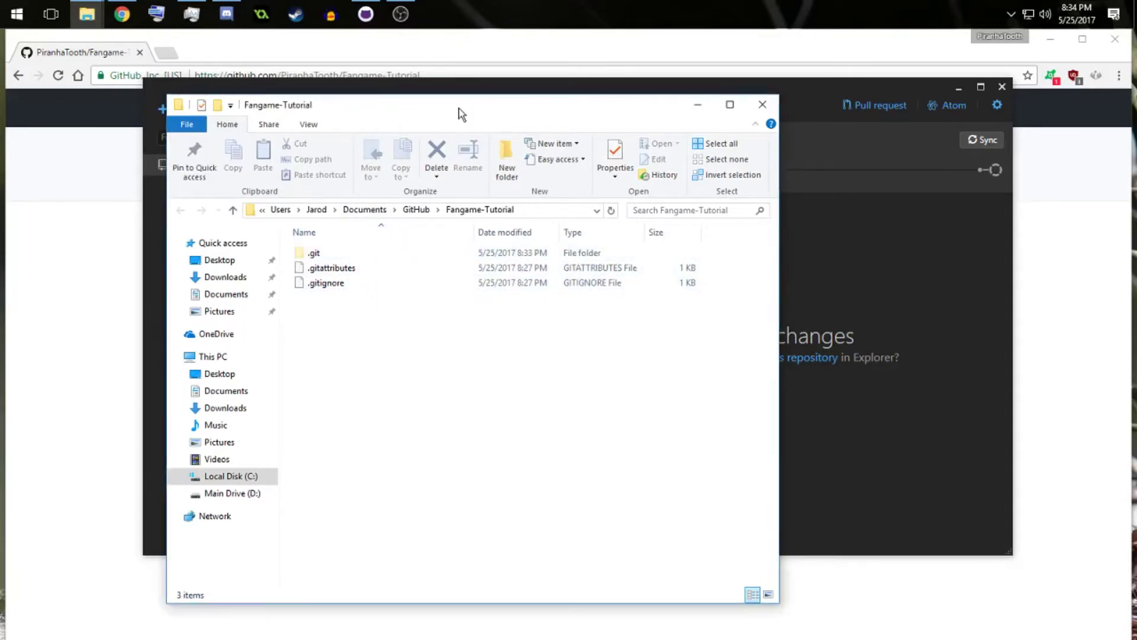
key(super+Right)
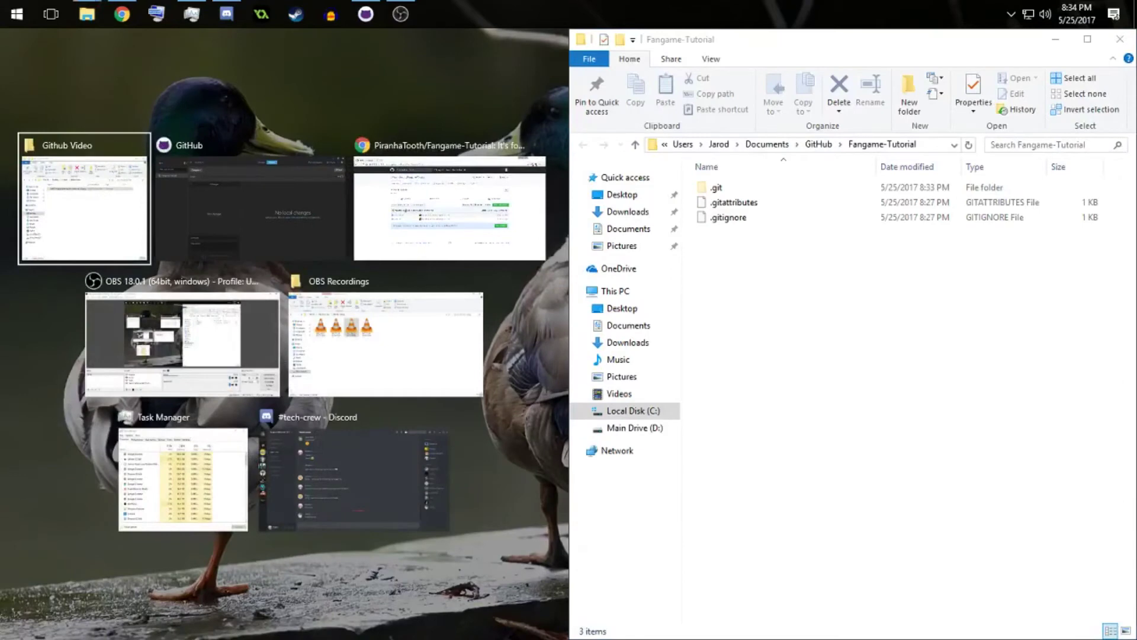
key(Escape)
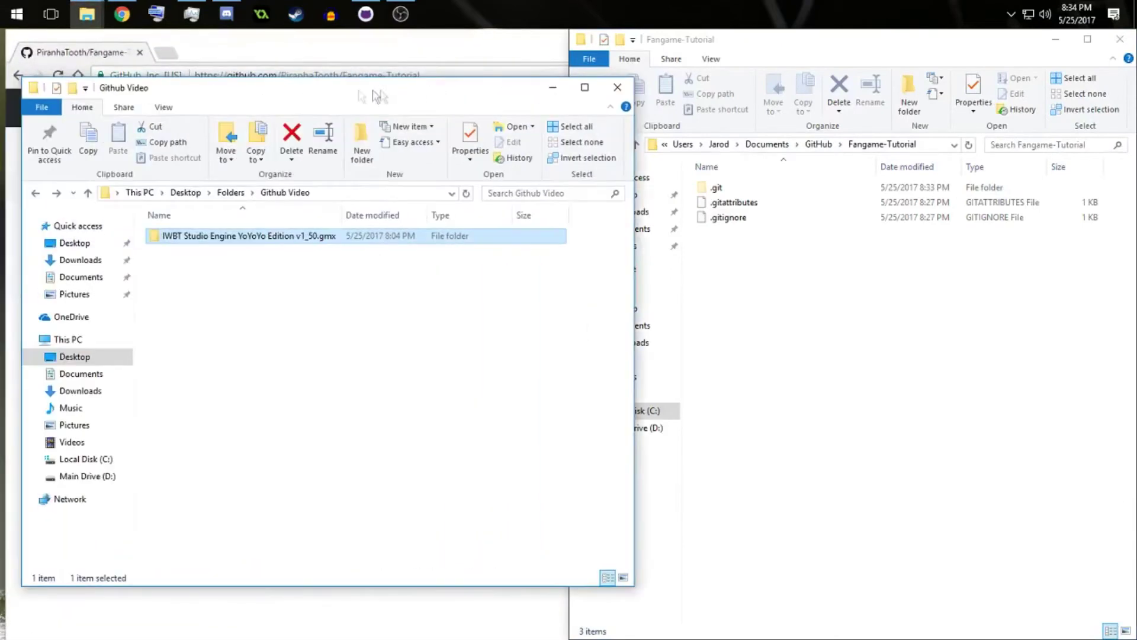
key(super+Left)
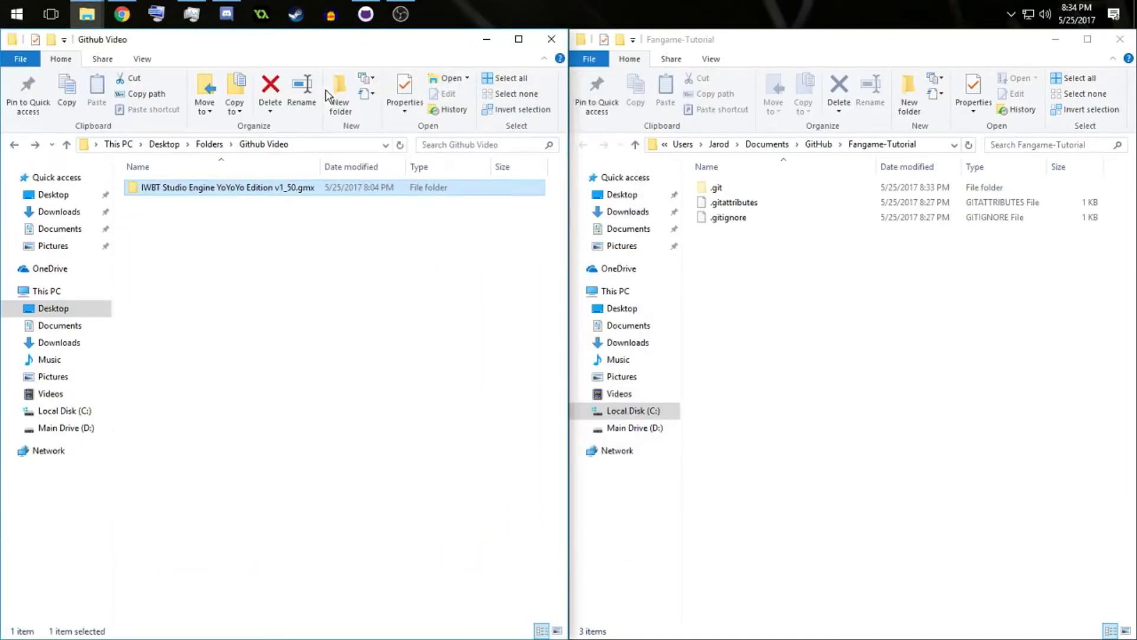
- Move the IWBT Studio Engine YoYoYo Edition v1_50.gmx folder from Github Video into the Fangame-Tutorial repository folder
click(246, 238)
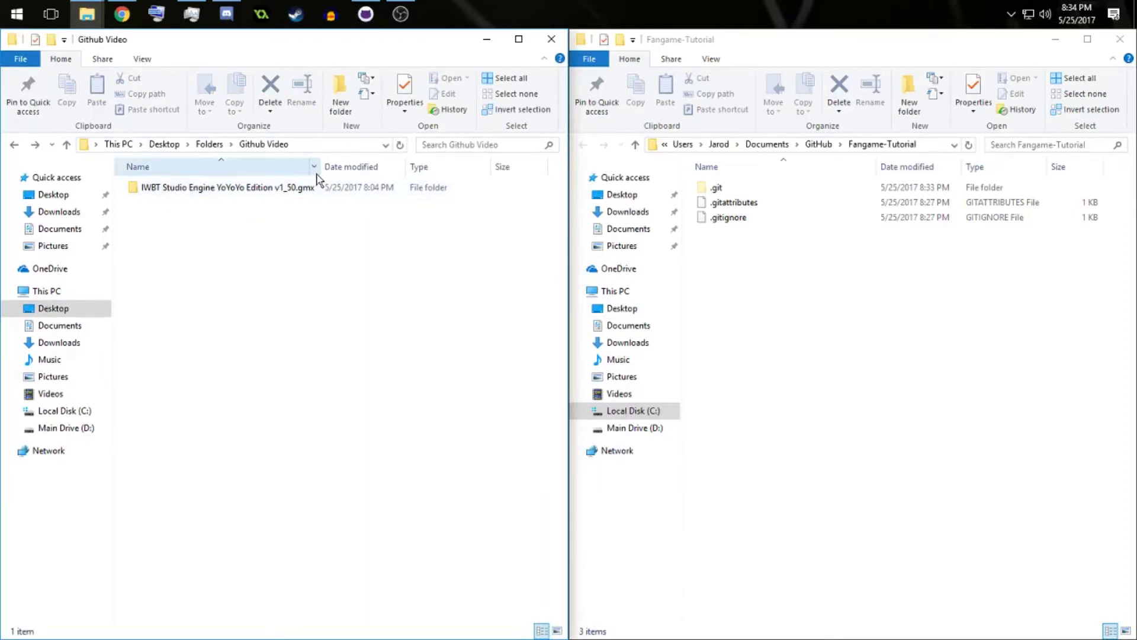
drag(322, 172, 776, 326)
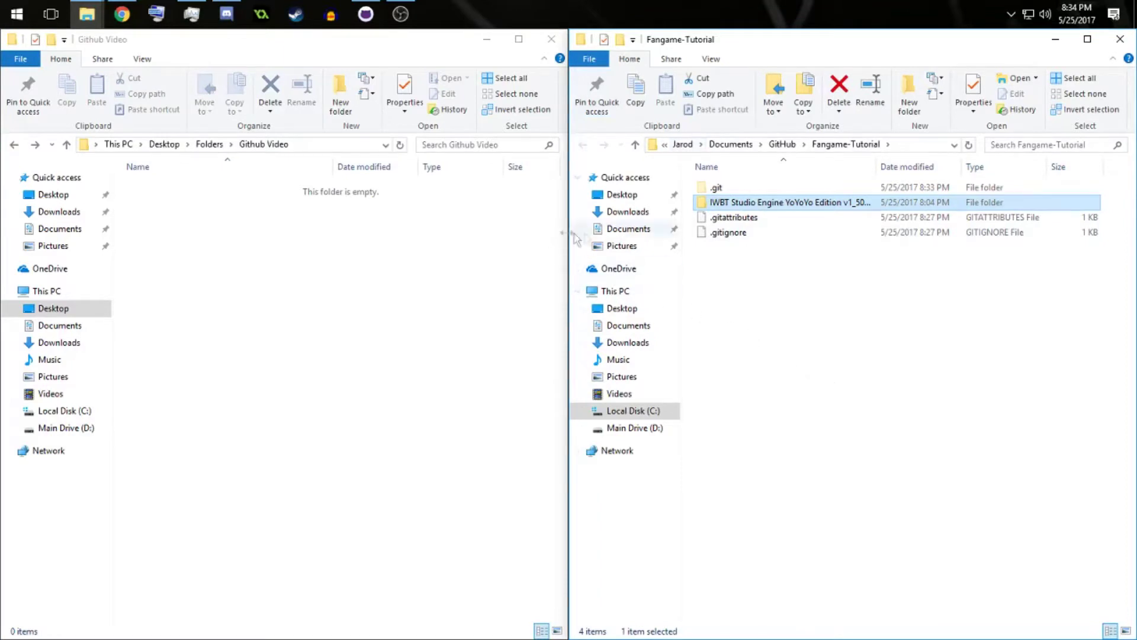
click(797, 336)
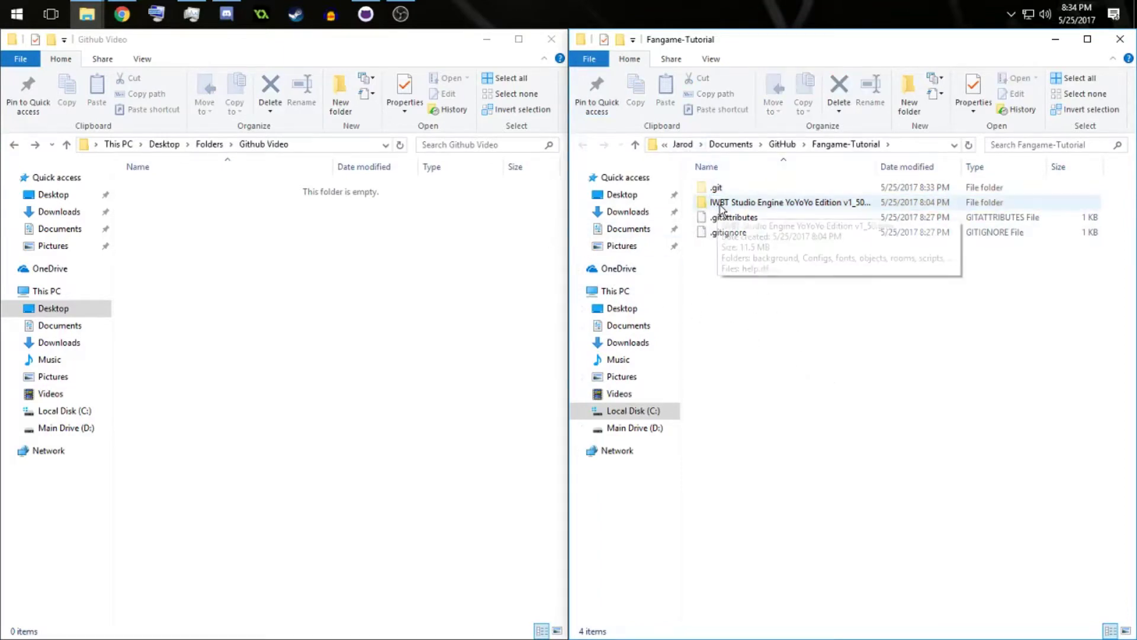
- Switch to GitHub Desktop and look through the uncommitted changes of the Fangame-Tutorial repository
click(366, 14)
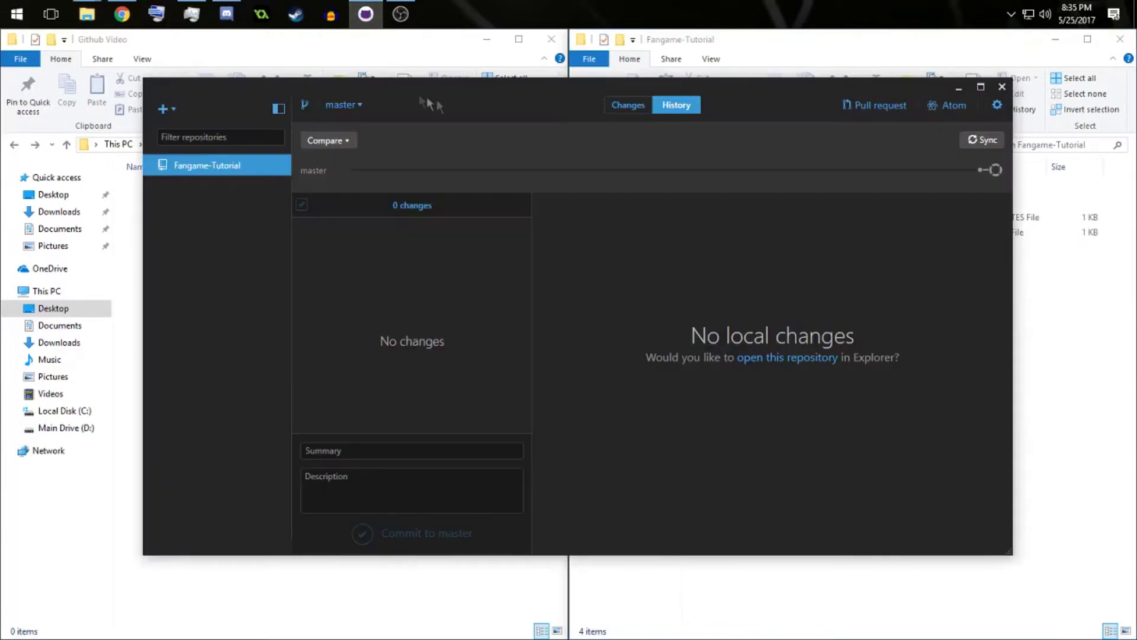
click(620, 105)
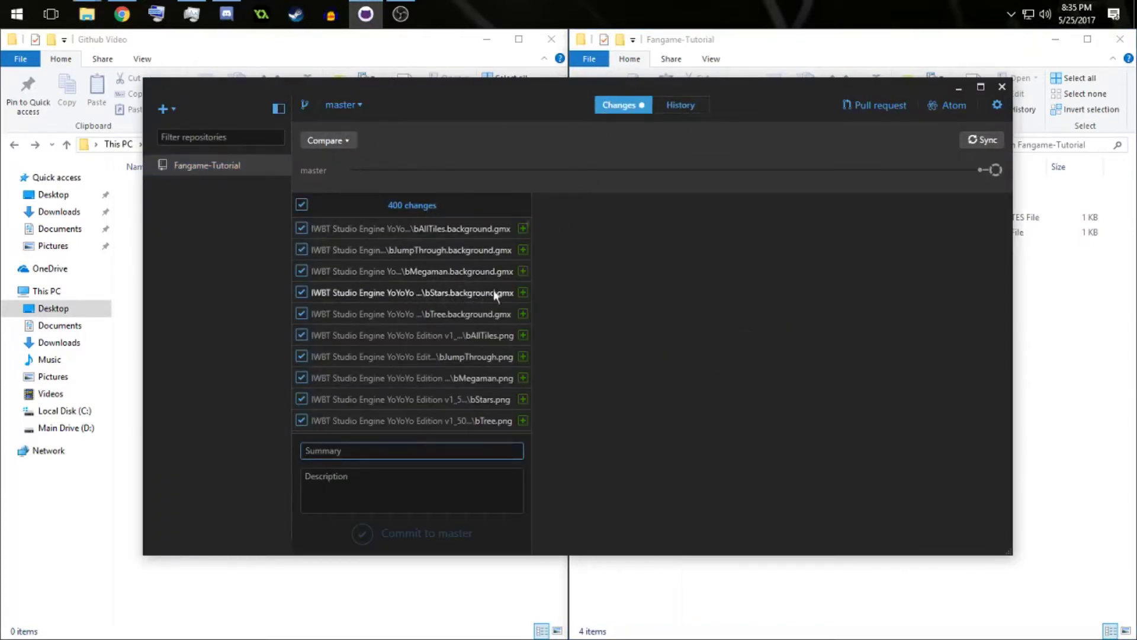
scroll(526, 228, down, 15)
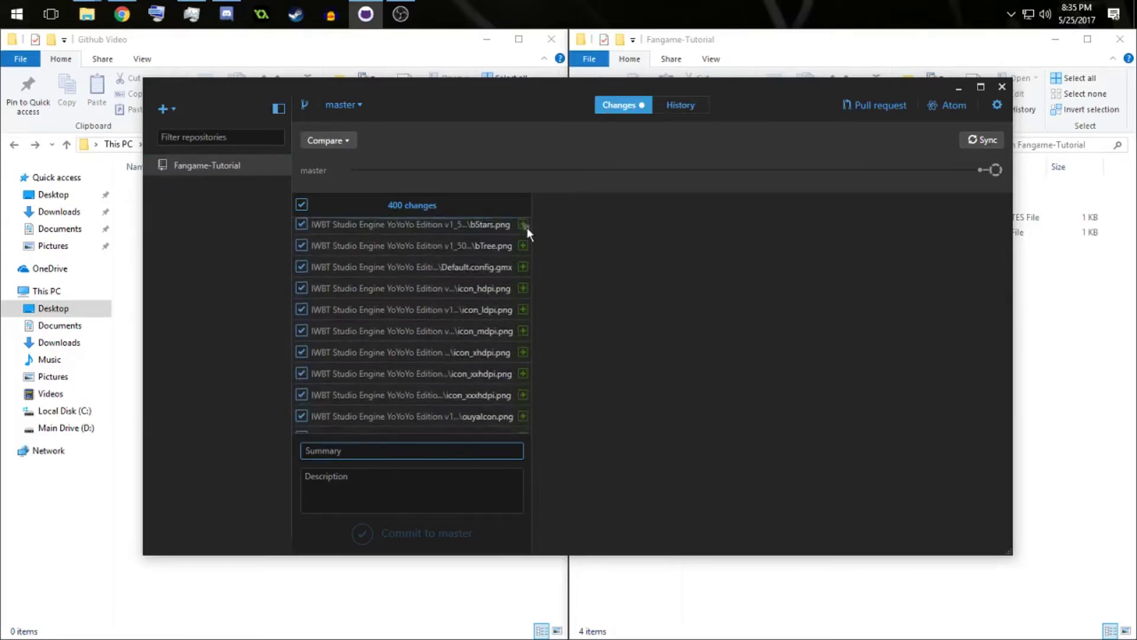
drag(518, 244, 513, 291)
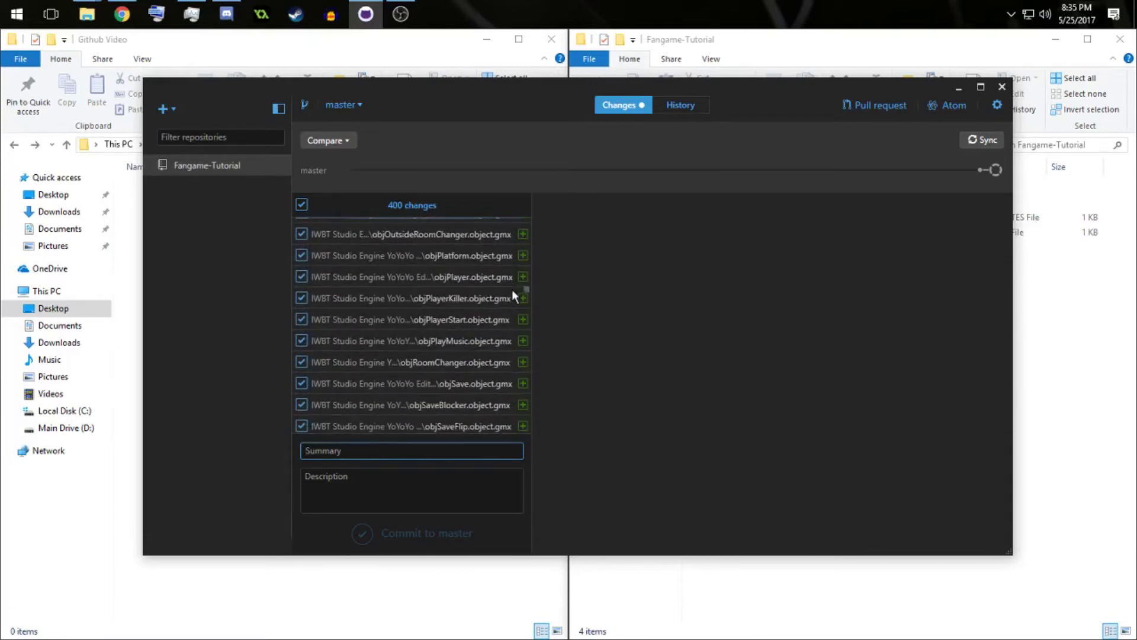
drag(513, 291, 519, 200)
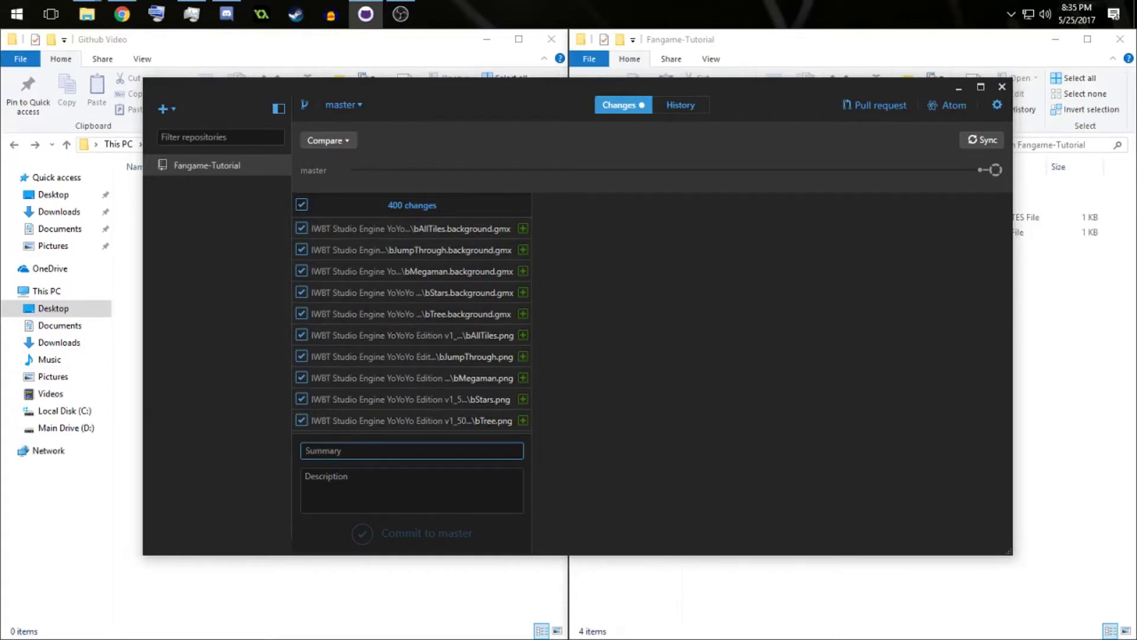
- Commit all the changes to master with the summary "Importing the engine" and no description
text(Importing the engine)
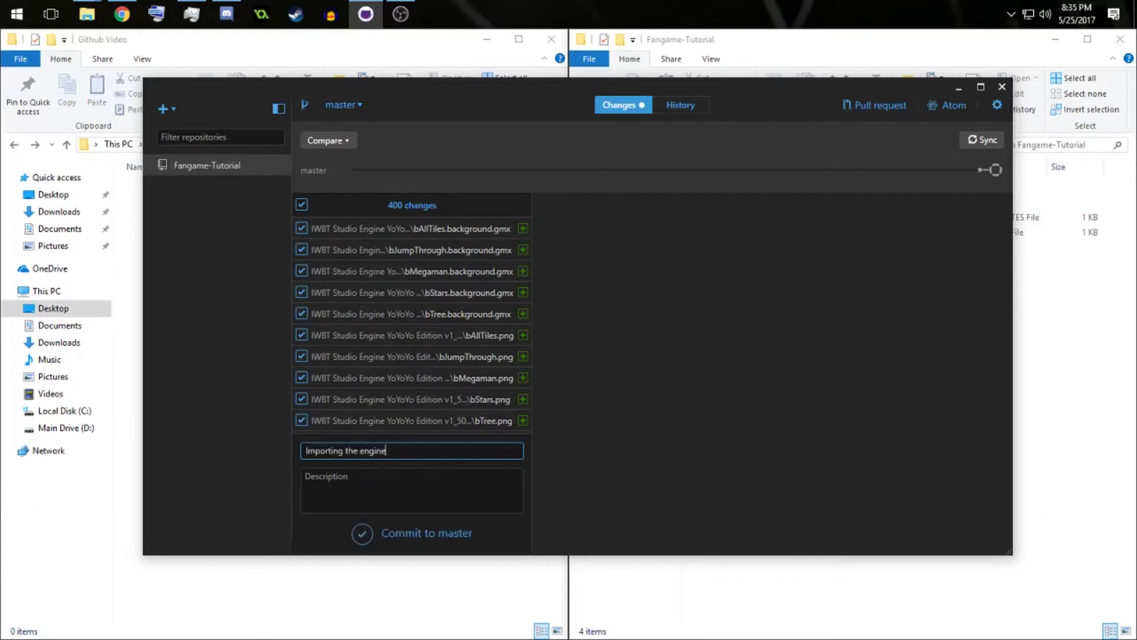
click(356, 486)
click(364, 536)
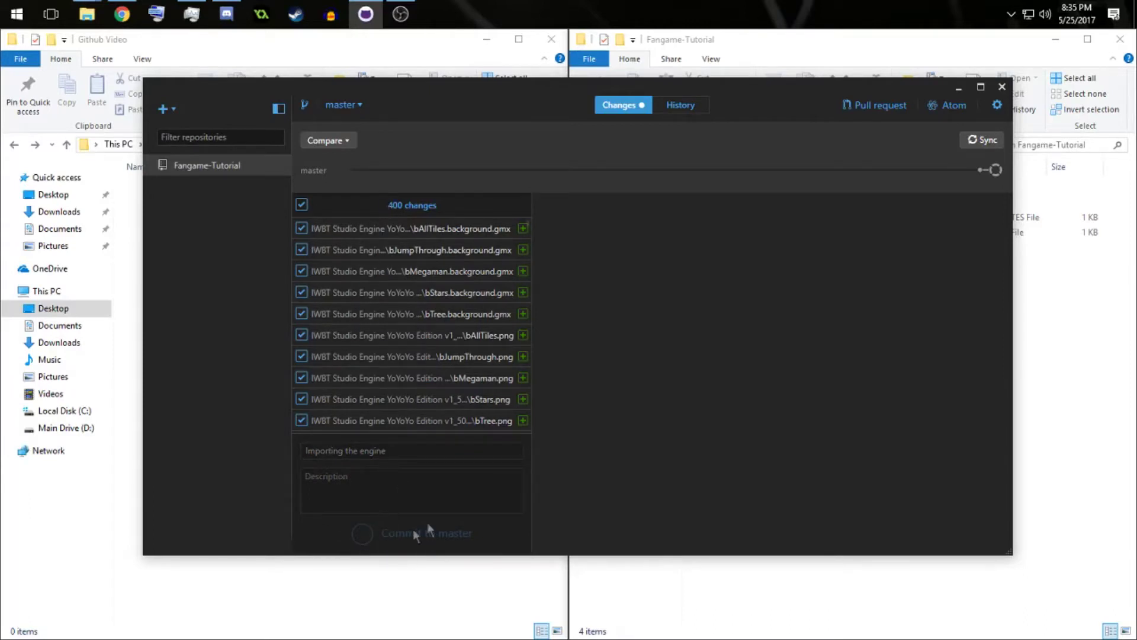
- View the repository's list of branches and close it without switching from master
click(359, 103)
click(356, 180)
click(357, 105)
click(371, 126)
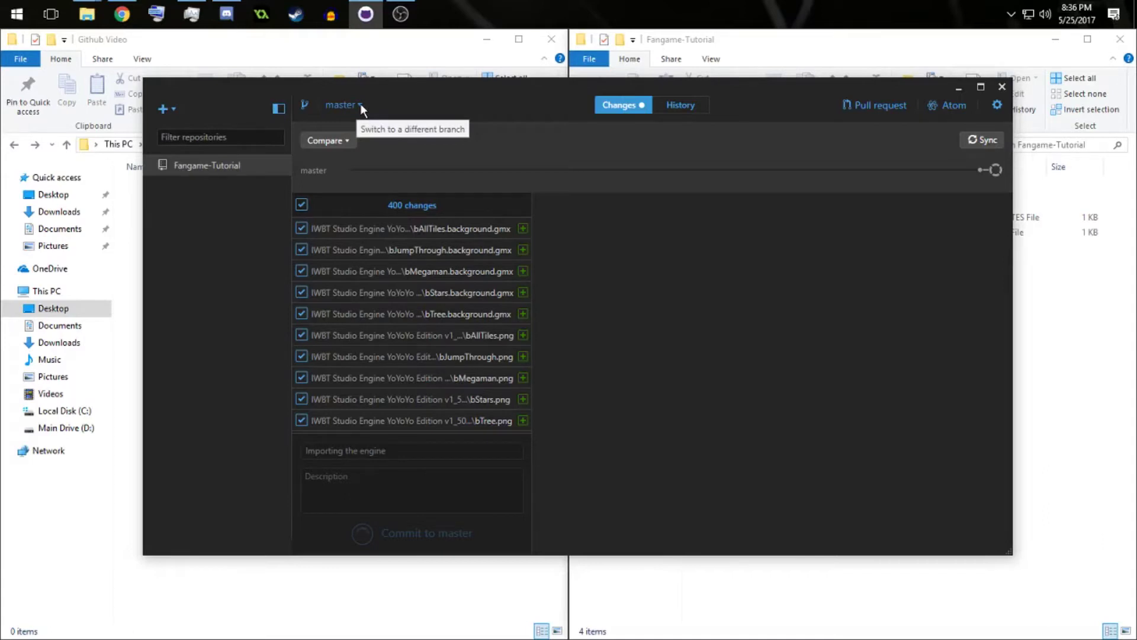
click(360, 104)
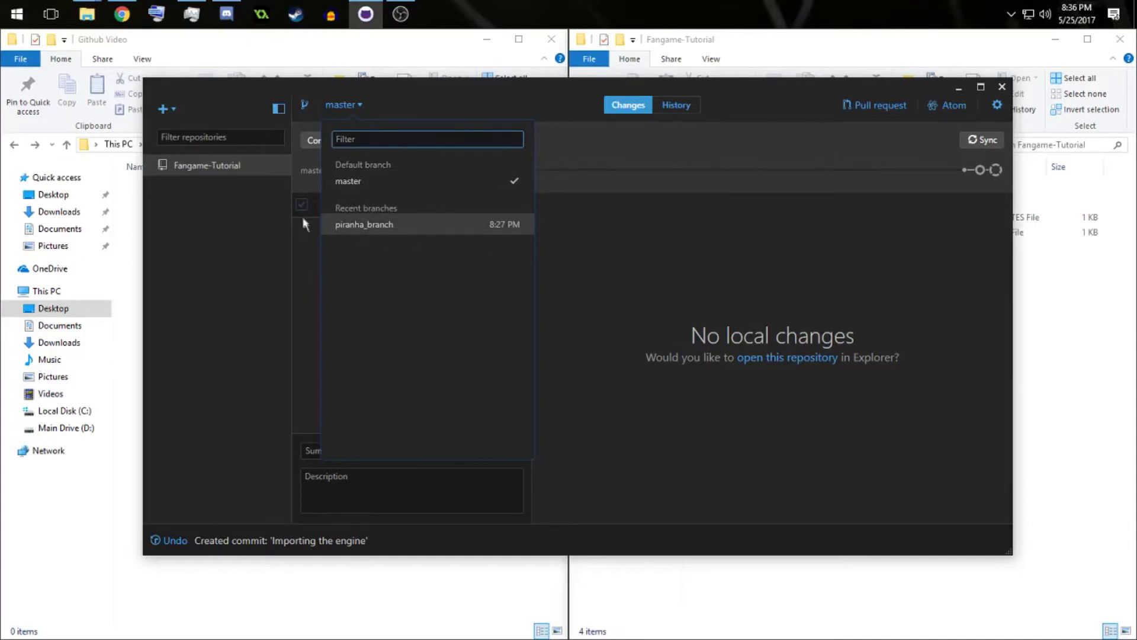
click(356, 109)
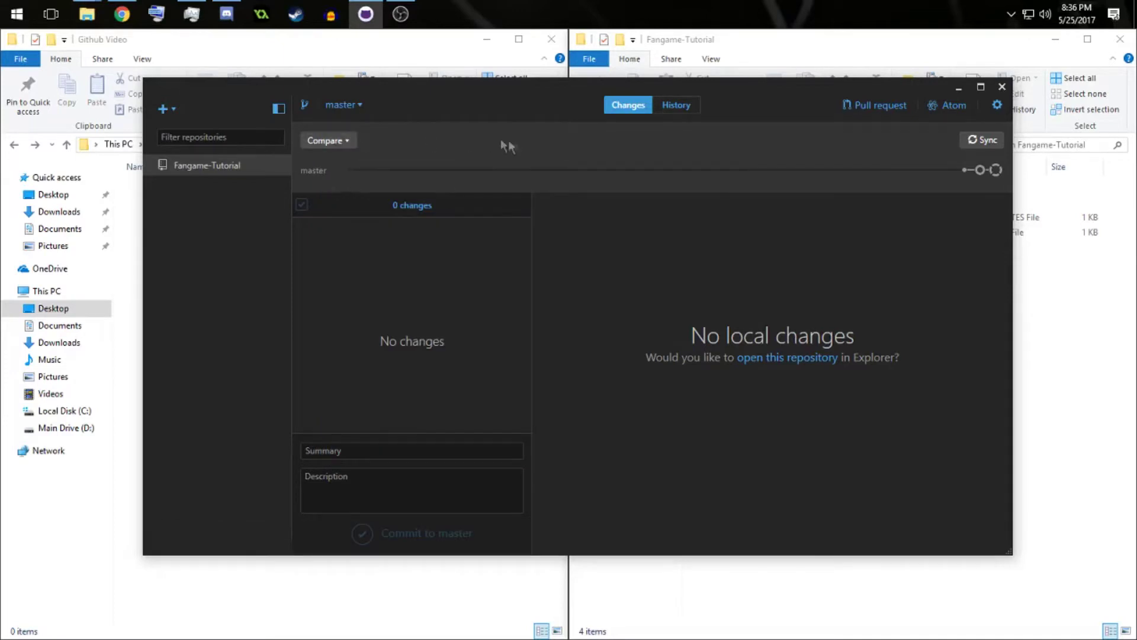
- Show the history of master and compare the "Importing the engine" commit with the earlier one
click(664, 108)
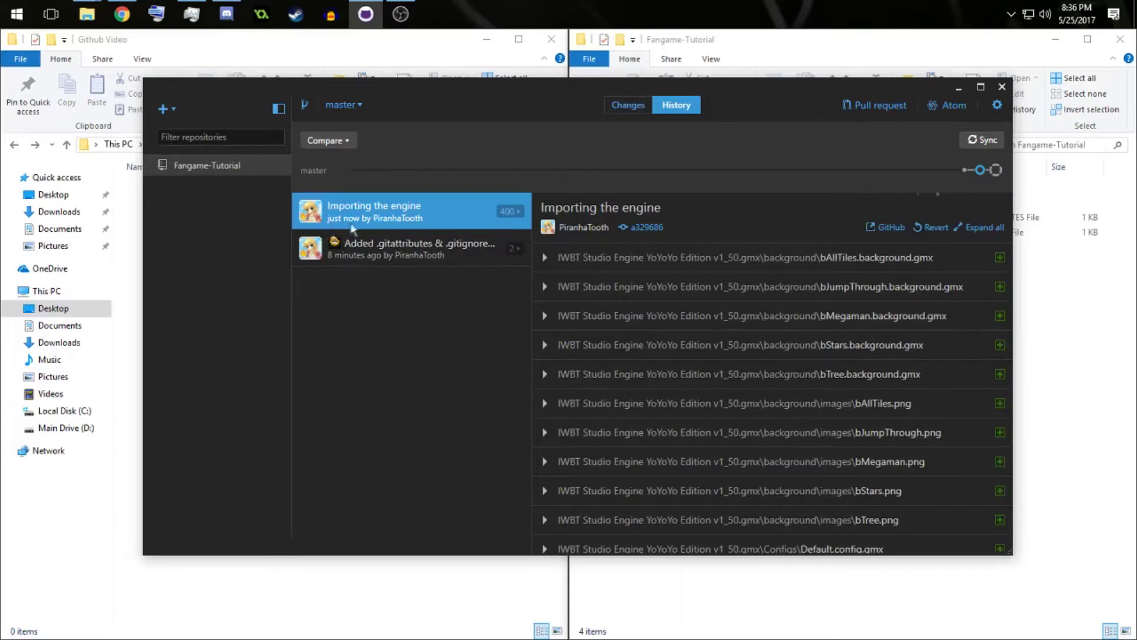
click(340, 243)
click(338, 223)
- Switch to Chrome and check the contents and latest commit on the Fangame-Tutorial repository page
click(122, 14)
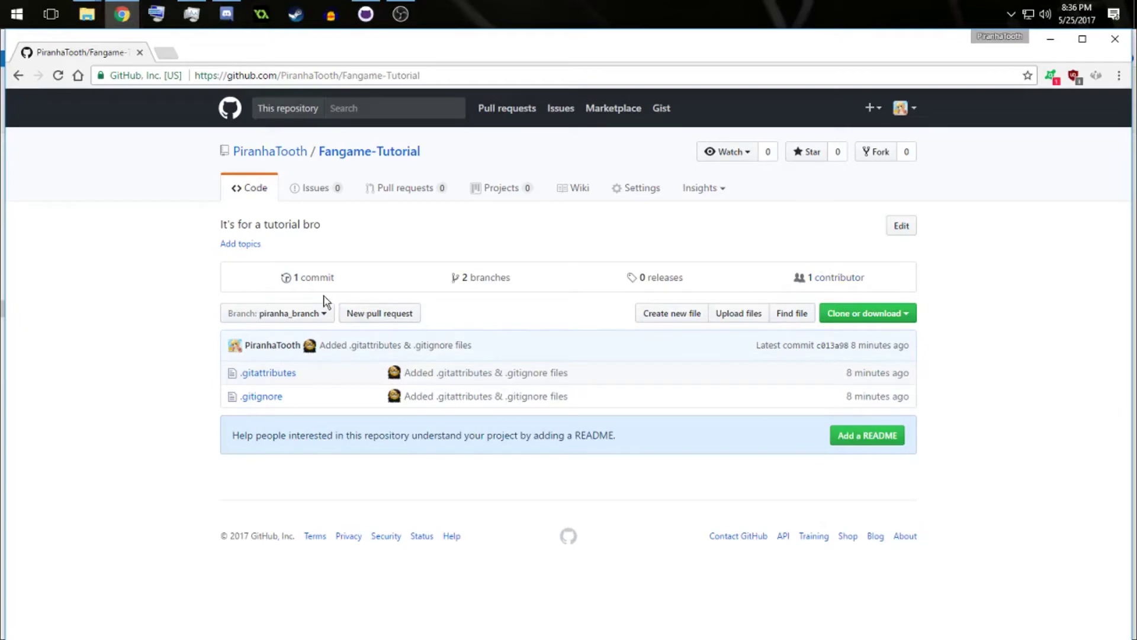
drag(219, 225, 335, 236)
click(272, 238)
drag(218, 224, 998, 426)
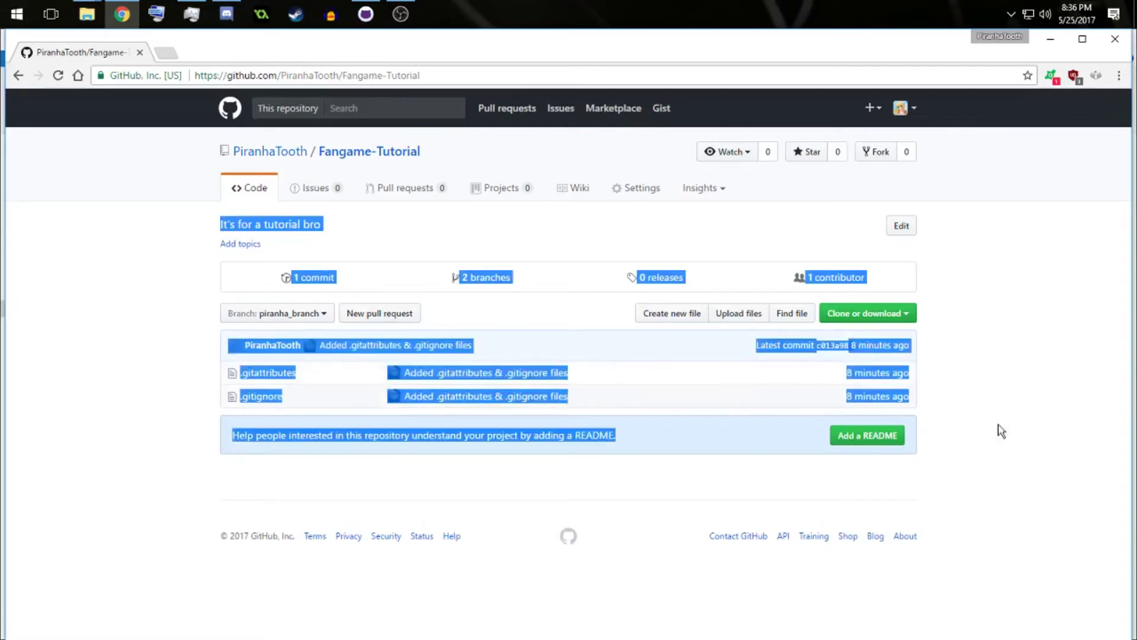
click(998, 427)
- Switch back to GitHub Desktop and sync the master branch with GitHub
click(371, 21)
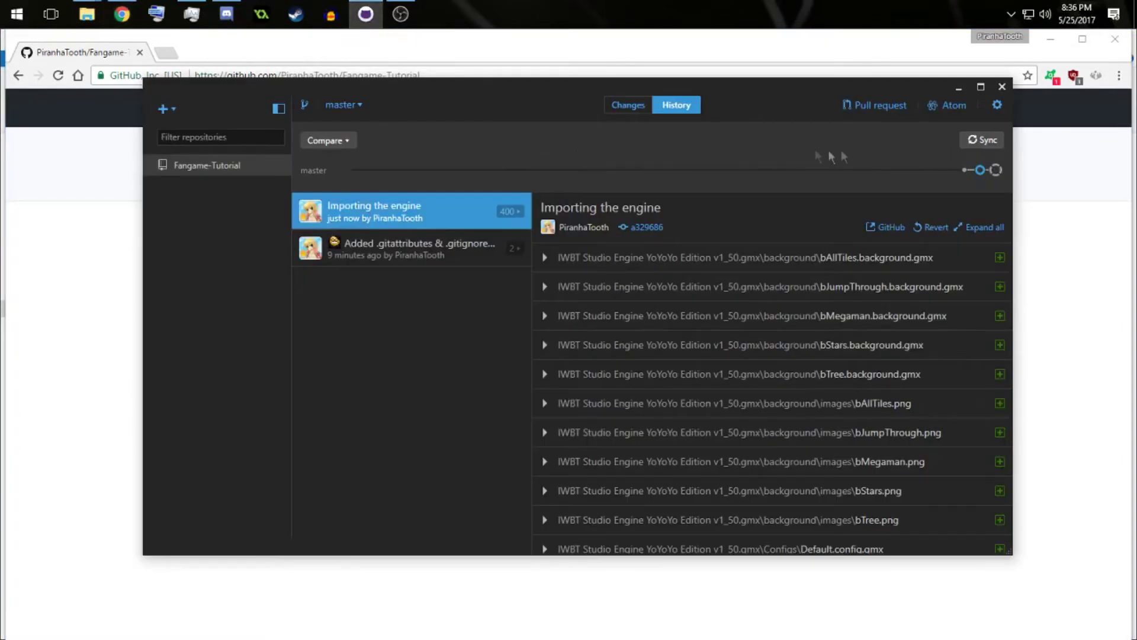
click(982, 139)
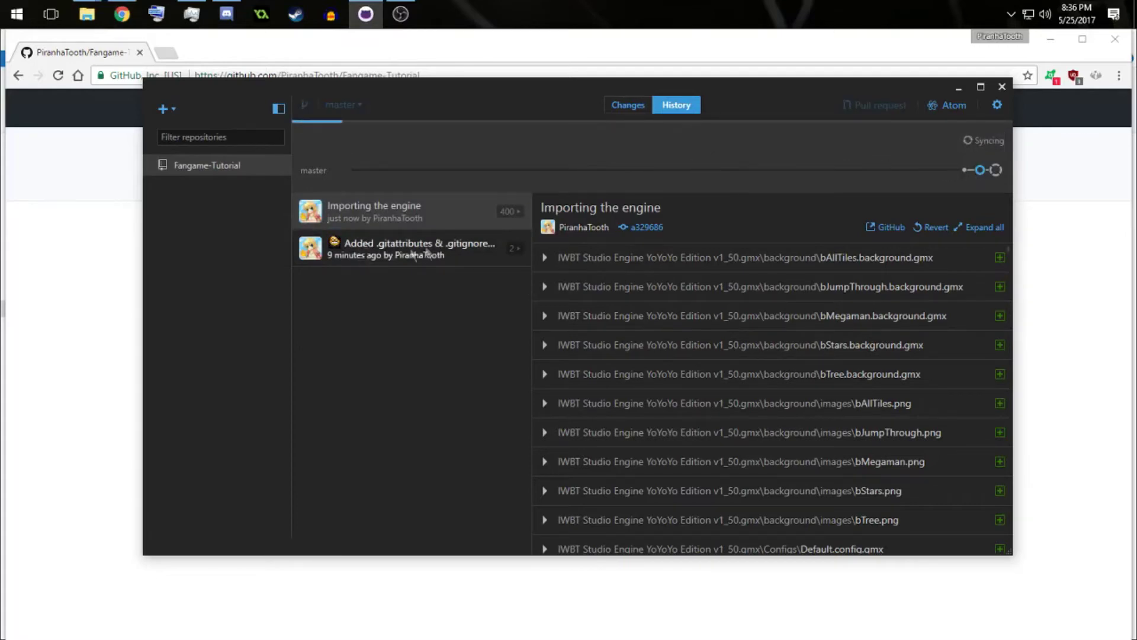
click(367, 251)
click(389, 211)
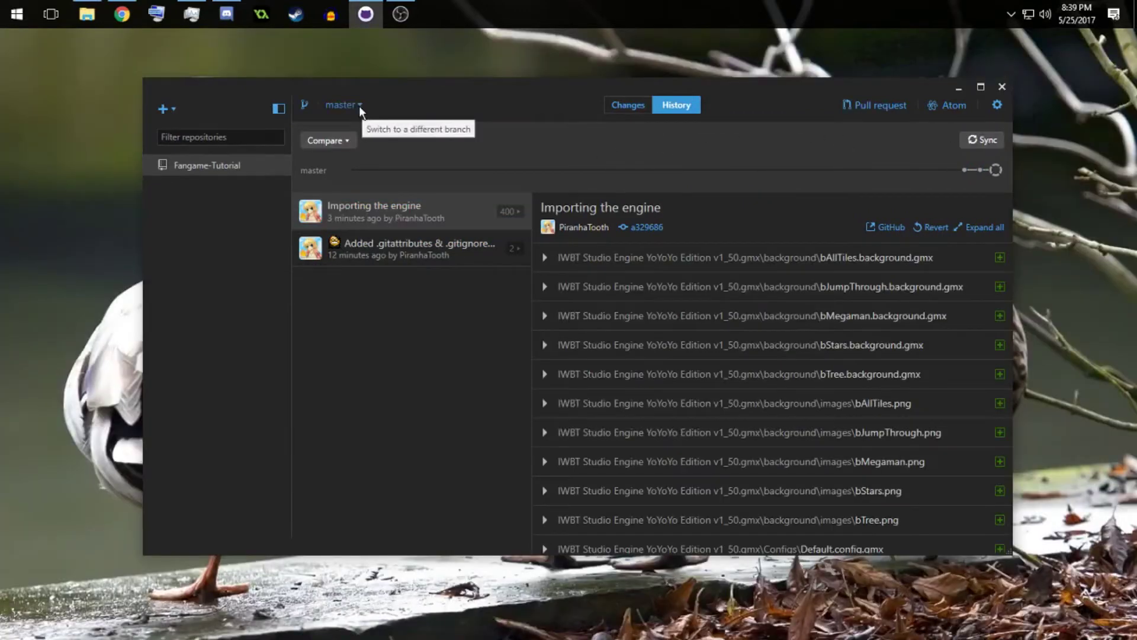
- Update piranha_branch from master and sync it with GitHub
click(359, 106)
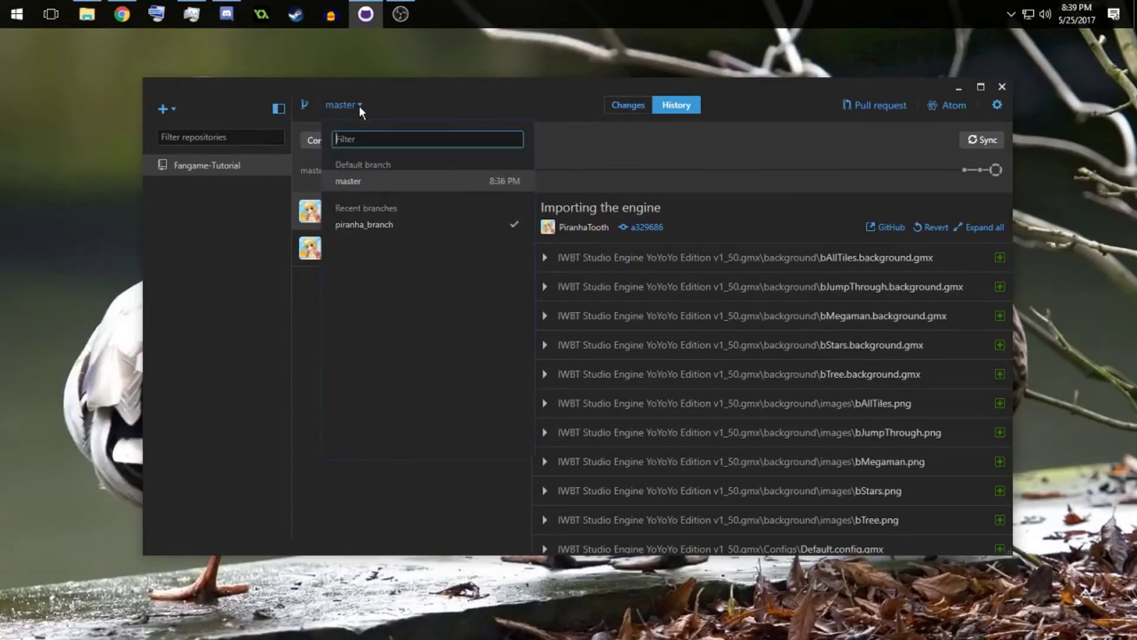
click(348, 226)
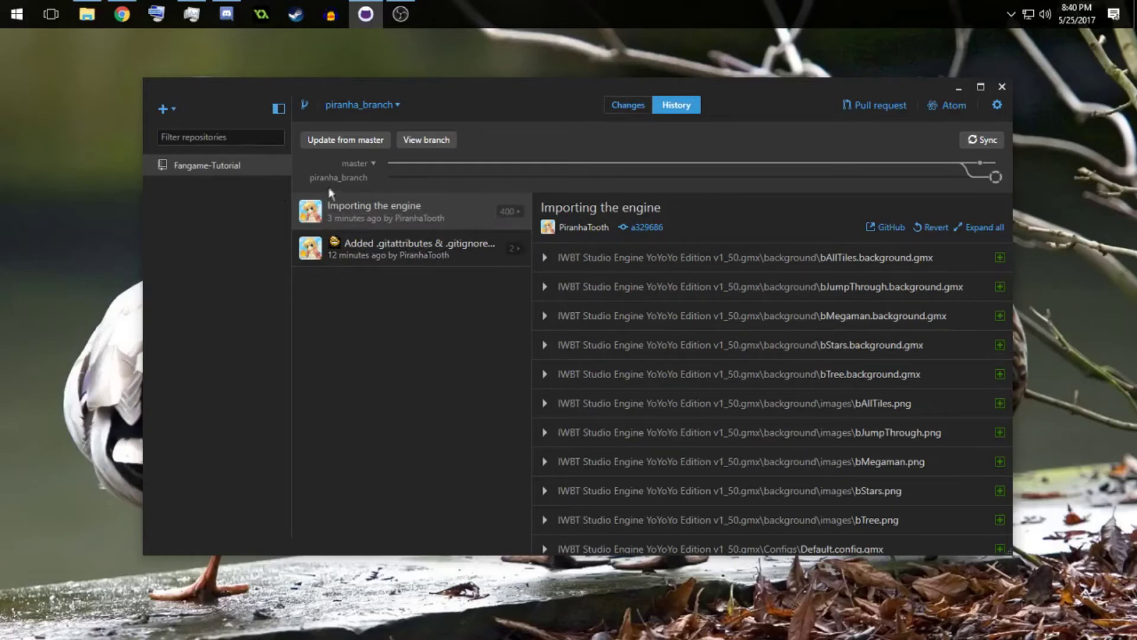
click(333, 141)
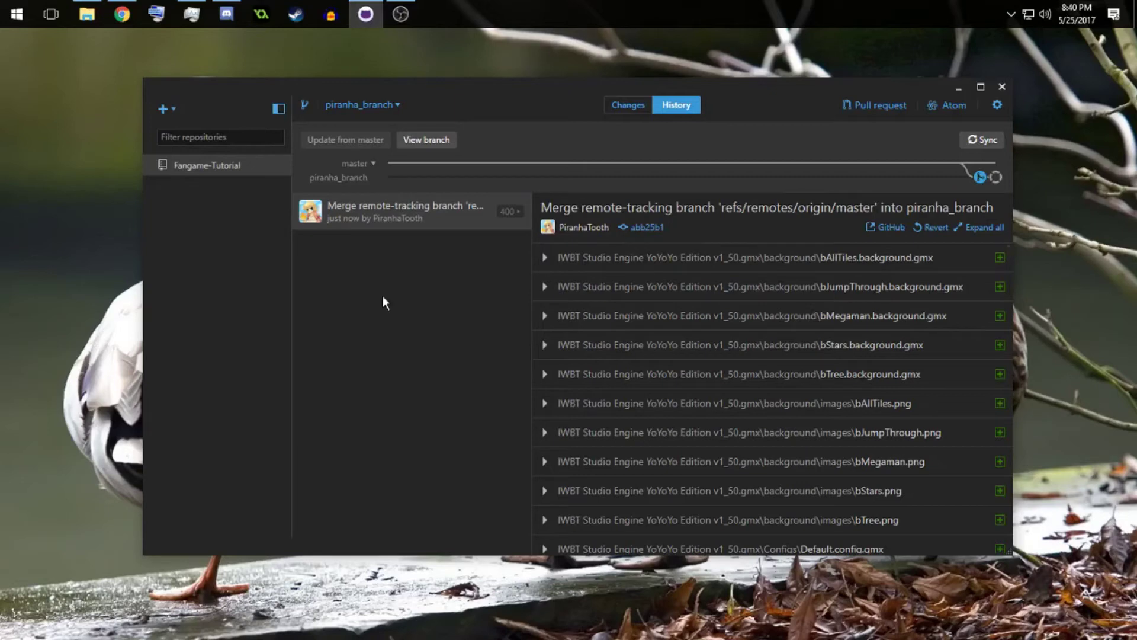
click(982, 140)
mouse_move(978, 177)
- Switch from piranha_branch to the master branch
click(360, 105)
click(348, 185)
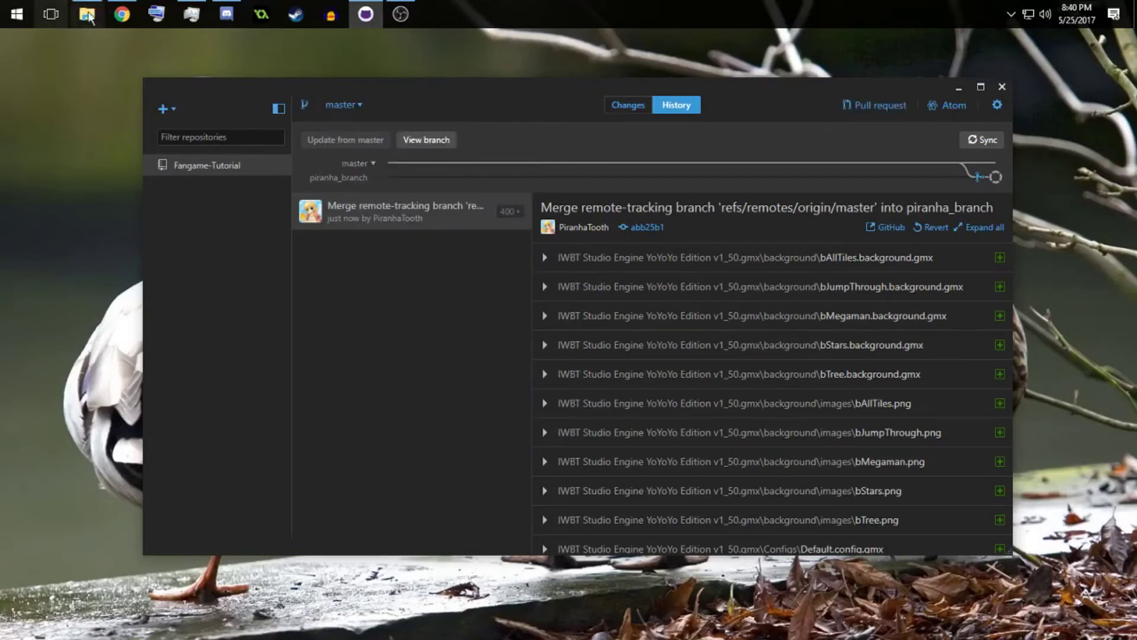
- Switch to Chrome, open the Fangame-Tutorial repository's main page and check when the engine folder was updated
click(121, 14)
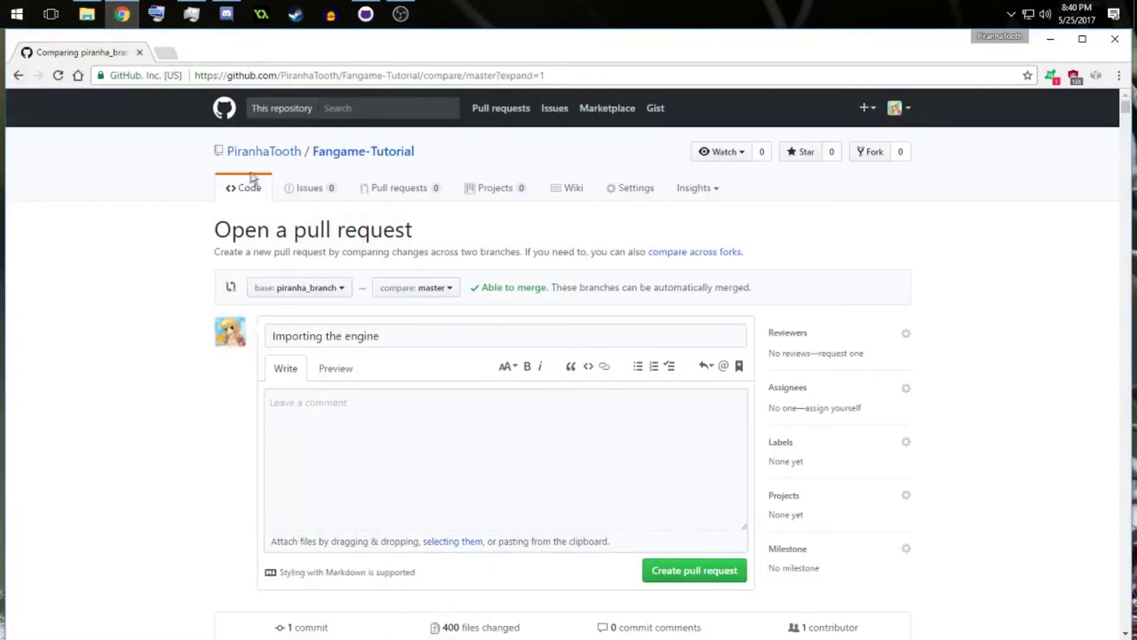
click(335, 159)
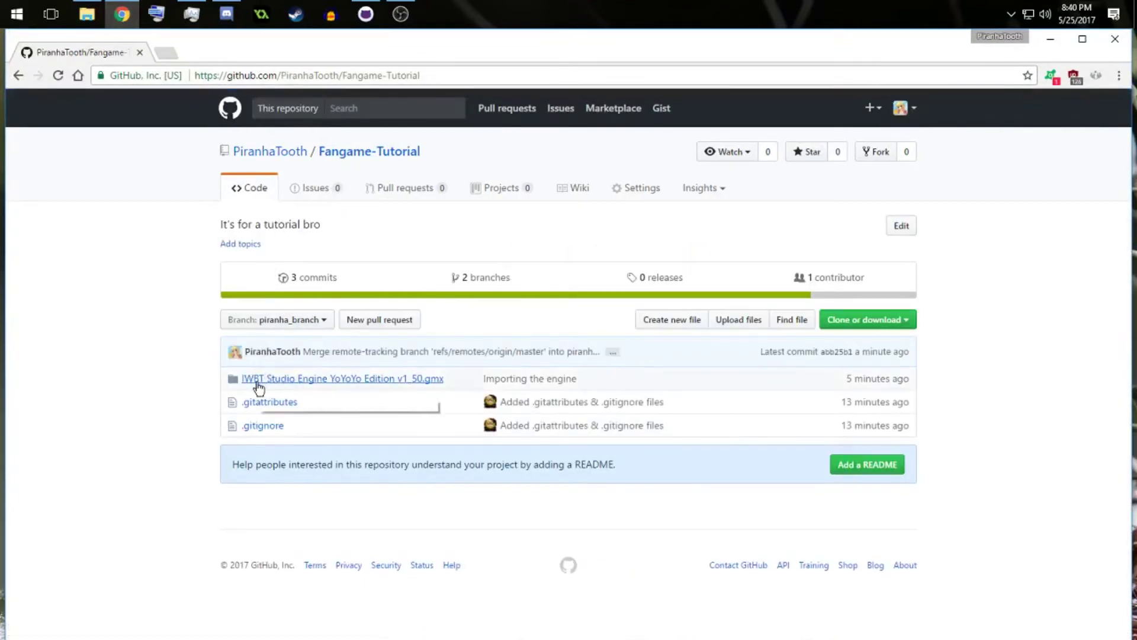
drag(915, 380, 725, 374)
click(810, 382)
drag(847, 384, 913, 385)
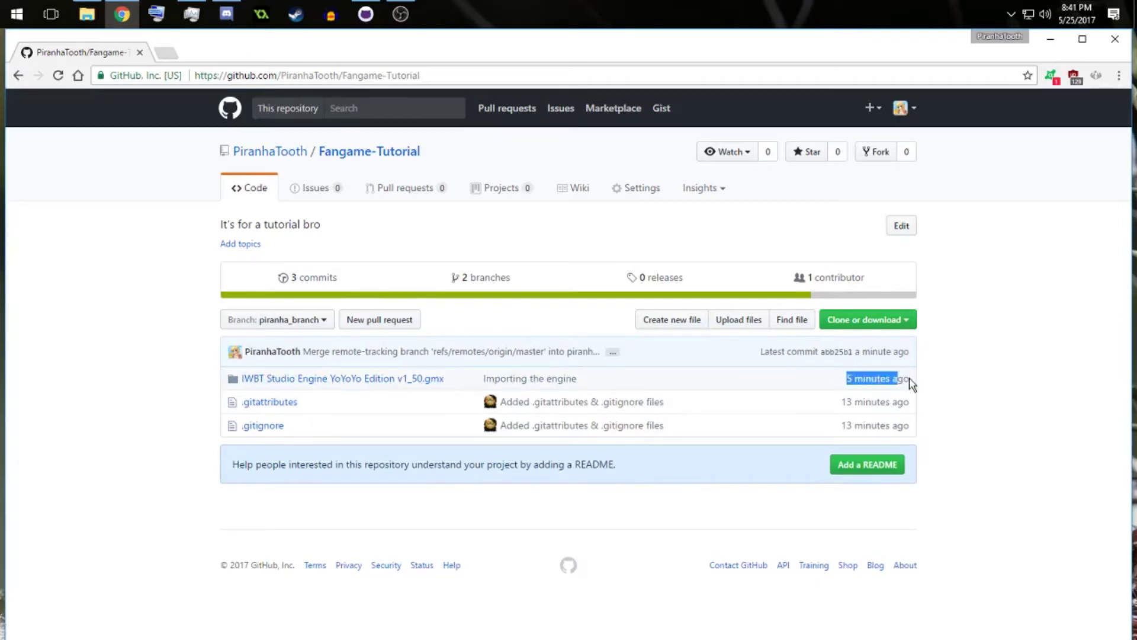
click(858, 374)
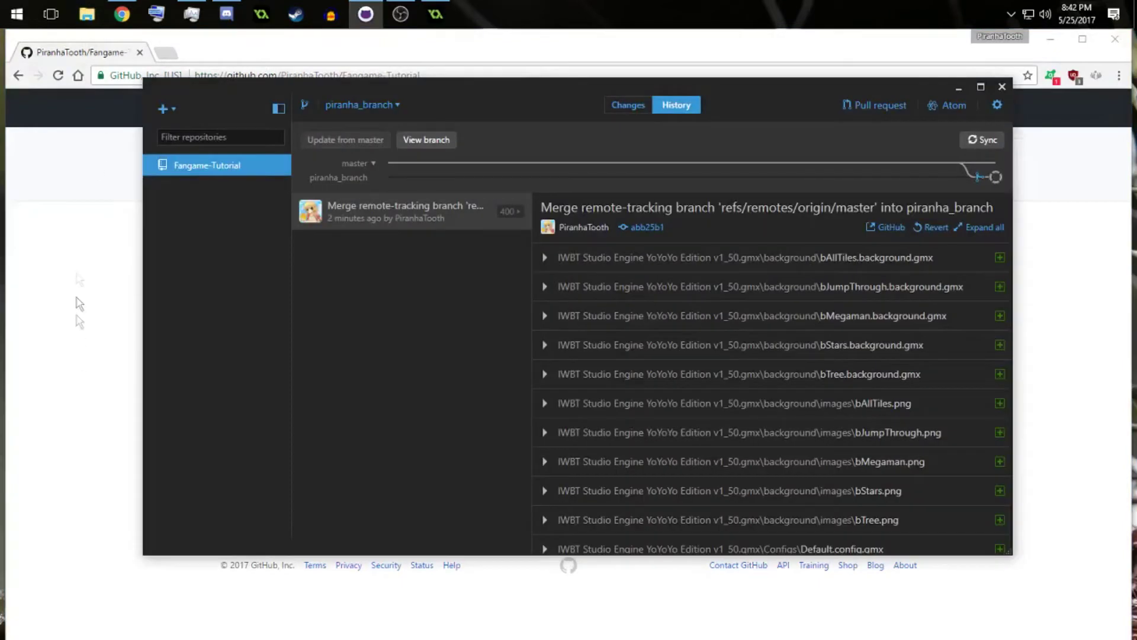
- Switch to GameMaker: Studio and open the IWBT Studio Engine YoYoYo Edition v1_50 project from Documents\GitHub\Fangame-Tutorial
click(87, 13)
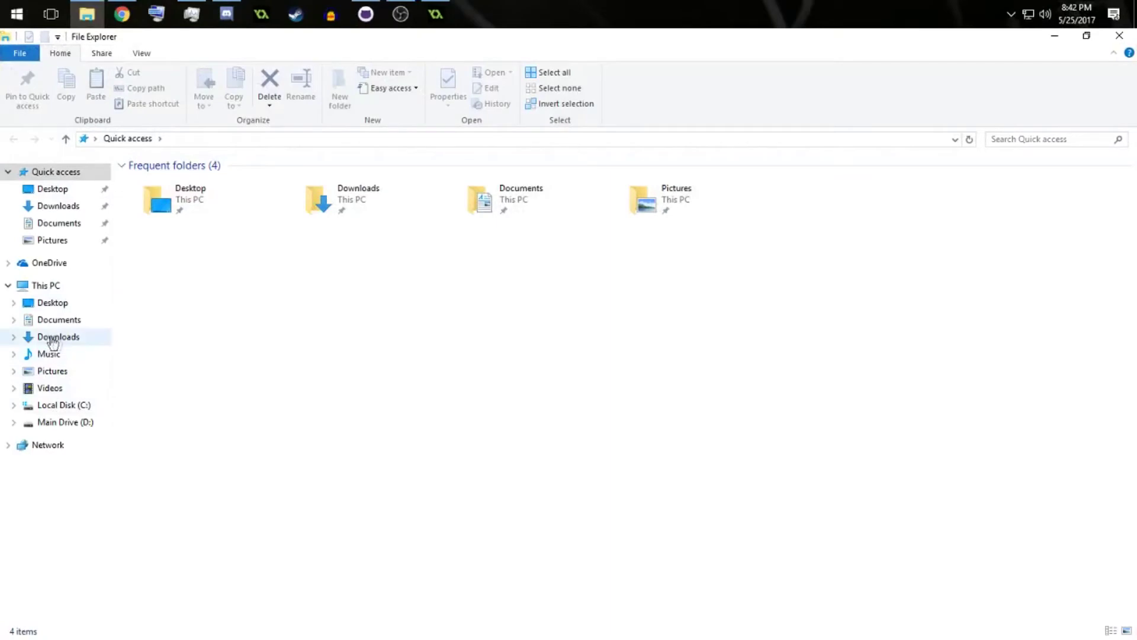
click(436, 13)
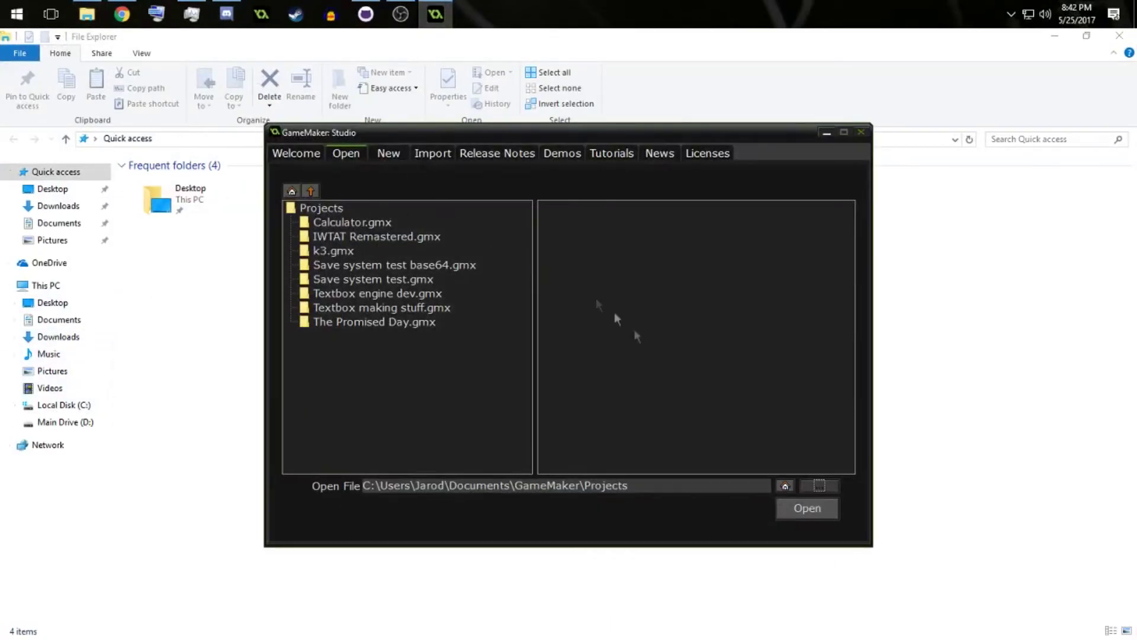
click(819, 485)
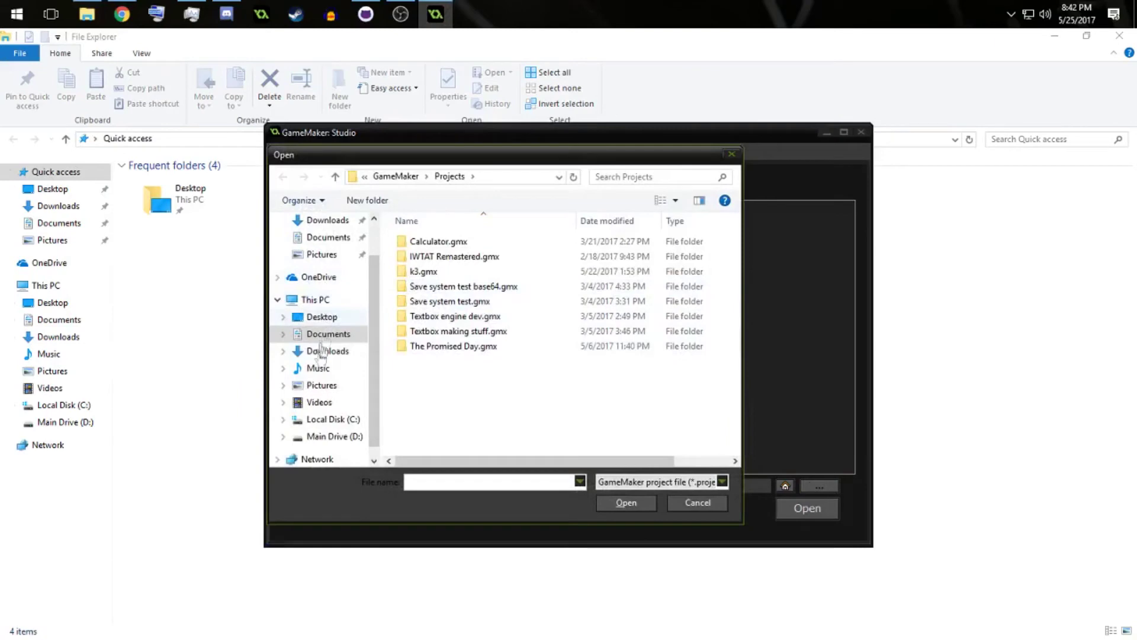
double_click(422, 317)
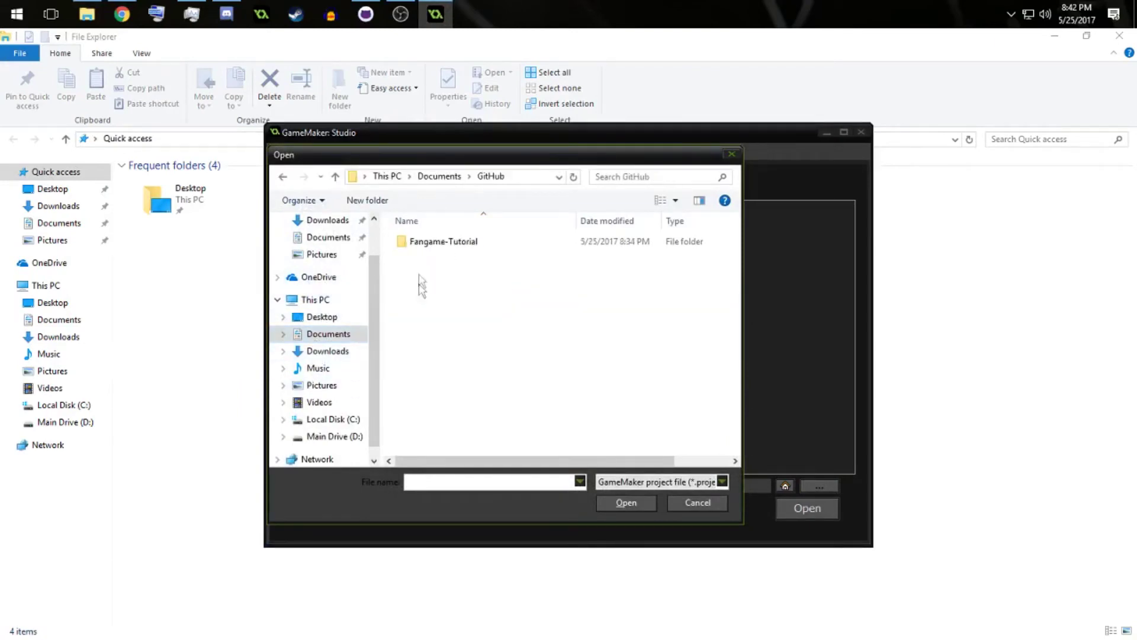
double_click(422, 243)
double_click(421, 256)
click(410, 360)
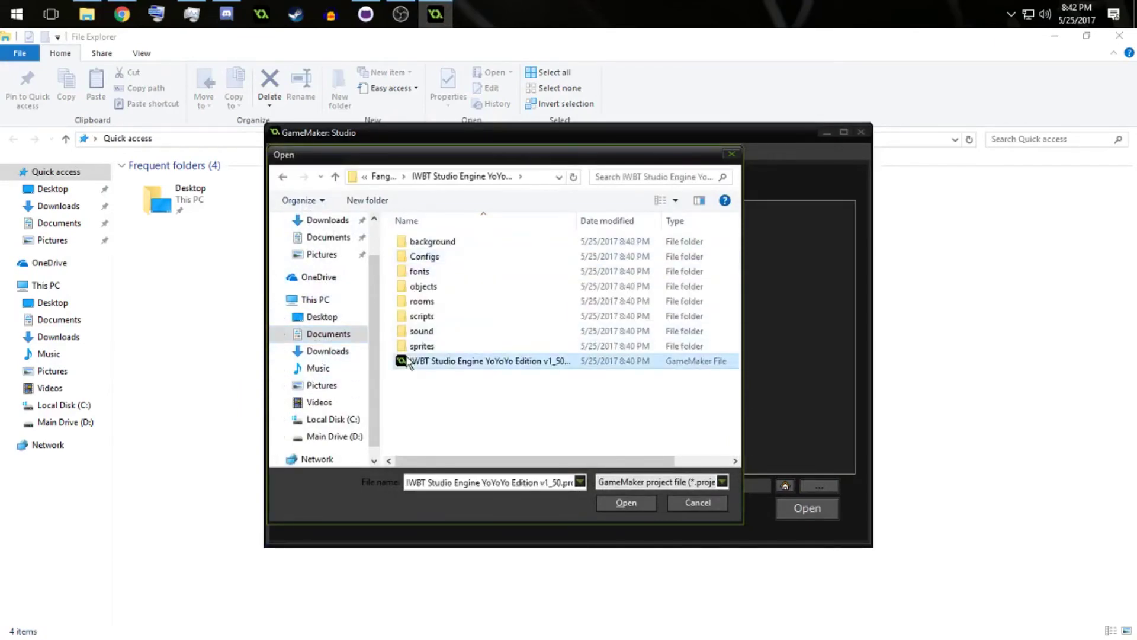
click(612, 507)
click(803, 510)
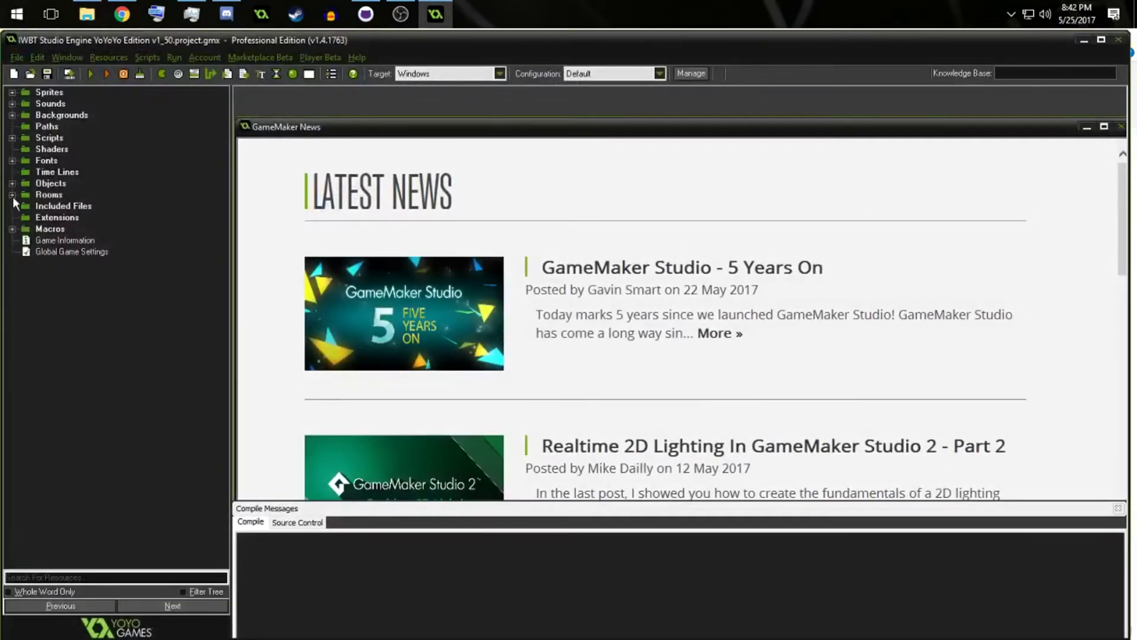
click(12, 194)
click(26, 217)
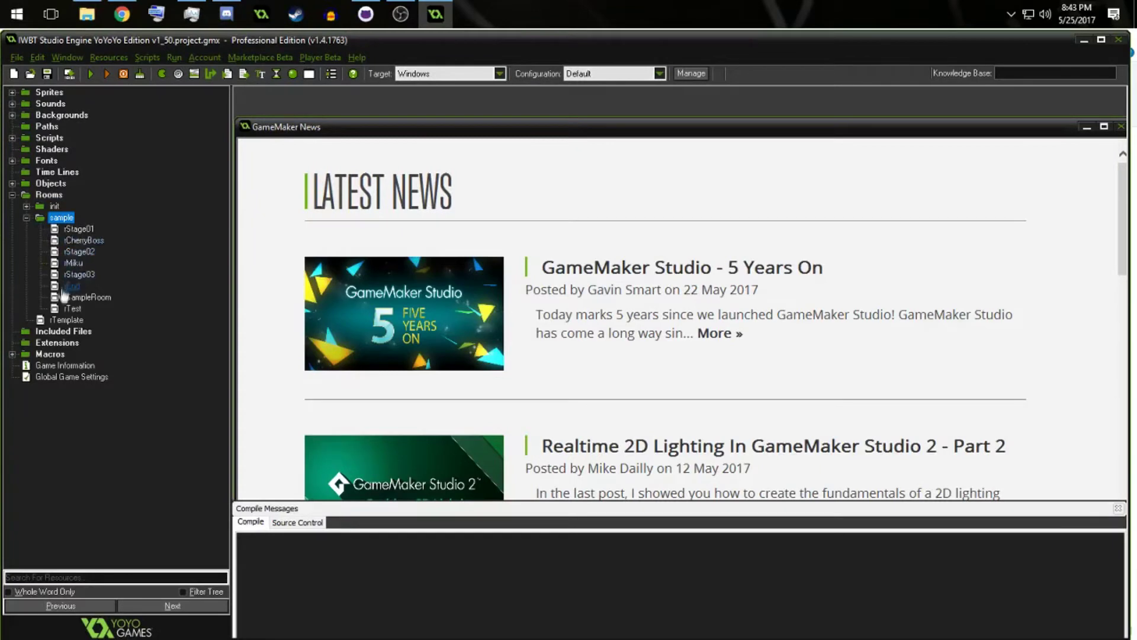
click(26, 217)
click(12, 195)
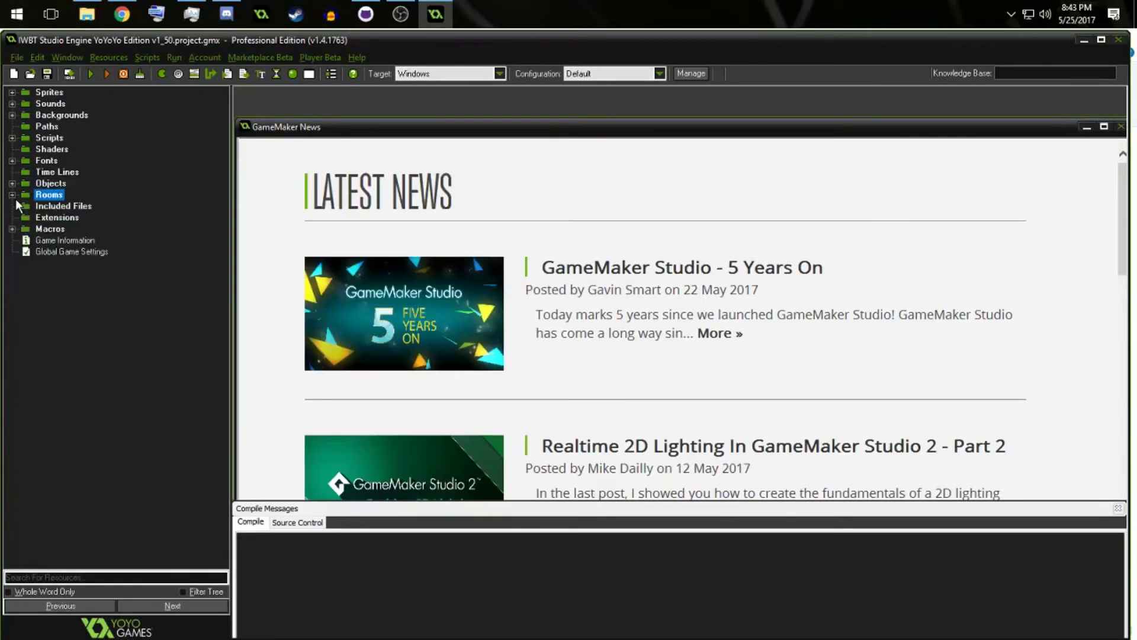
- Create a new object in the Objects group and name it objCoin
click(12, 183)
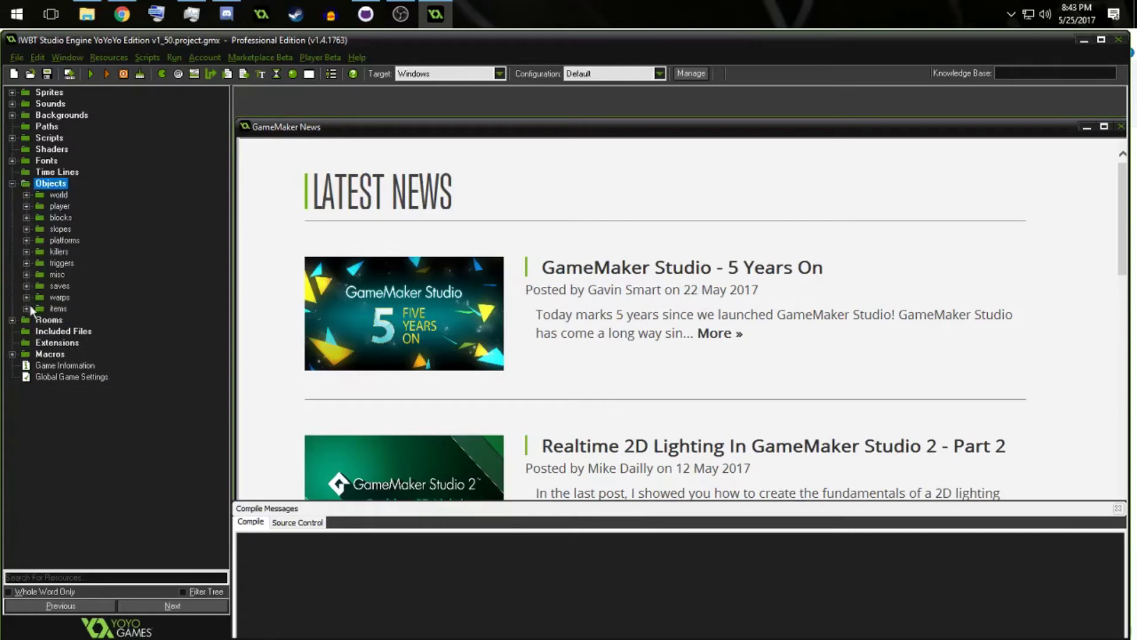
right_click(33, 183)
click(37, 190)
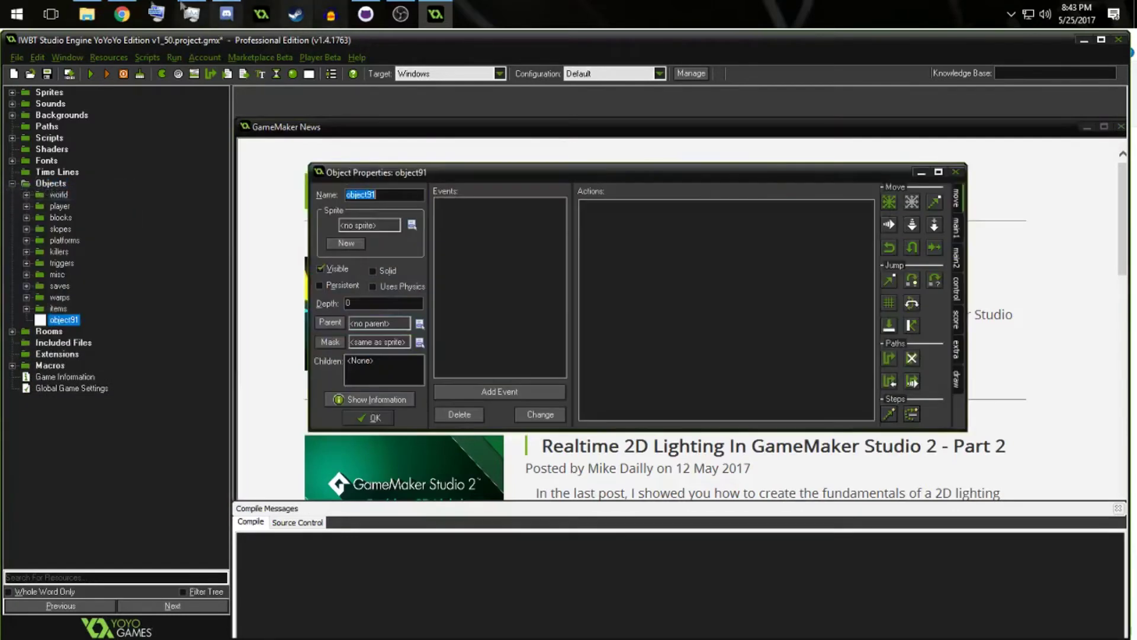
mouse_move(138, 6)
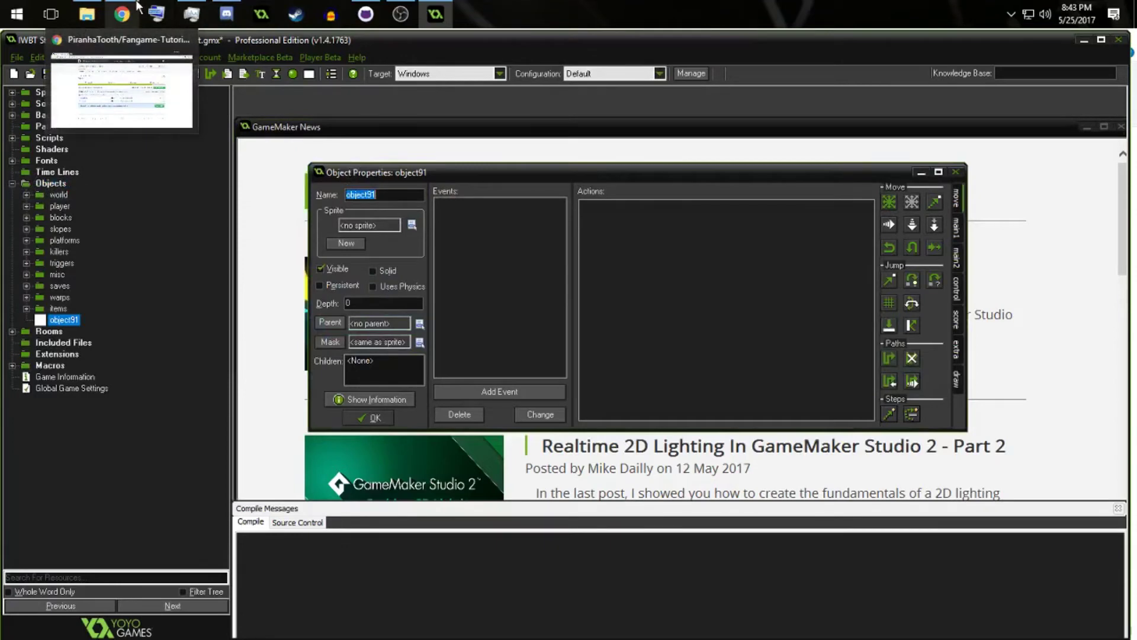
text(objCoin)
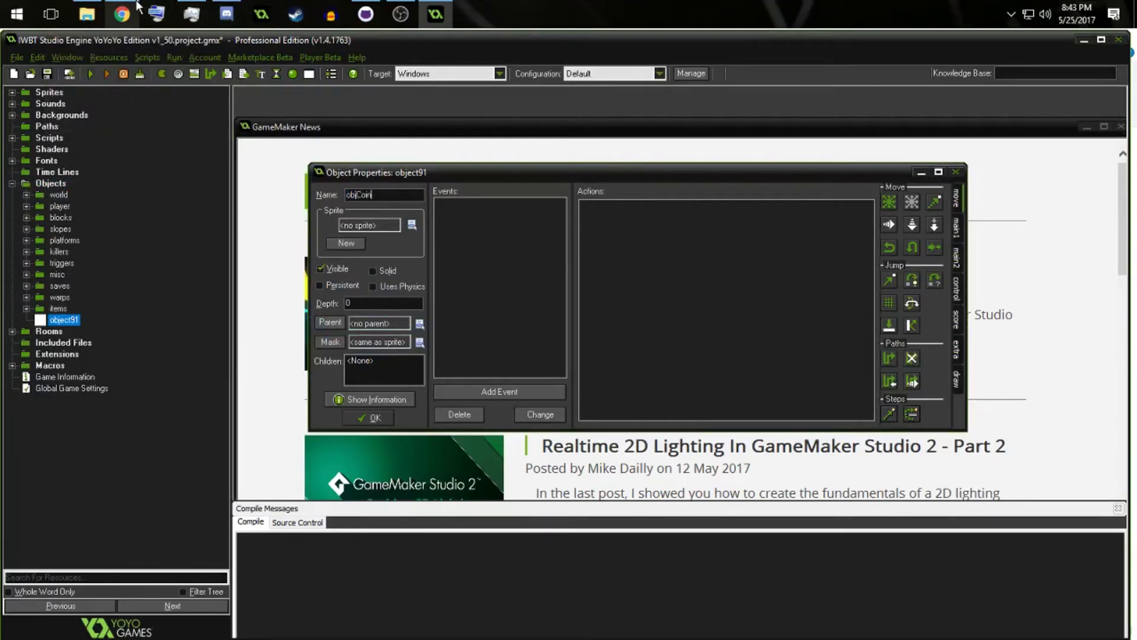
- Add a Create event to objCoin that executes the code "x = 30; y = 300;" and confirm the object's properties
click(500, 392)
click(521, 278)
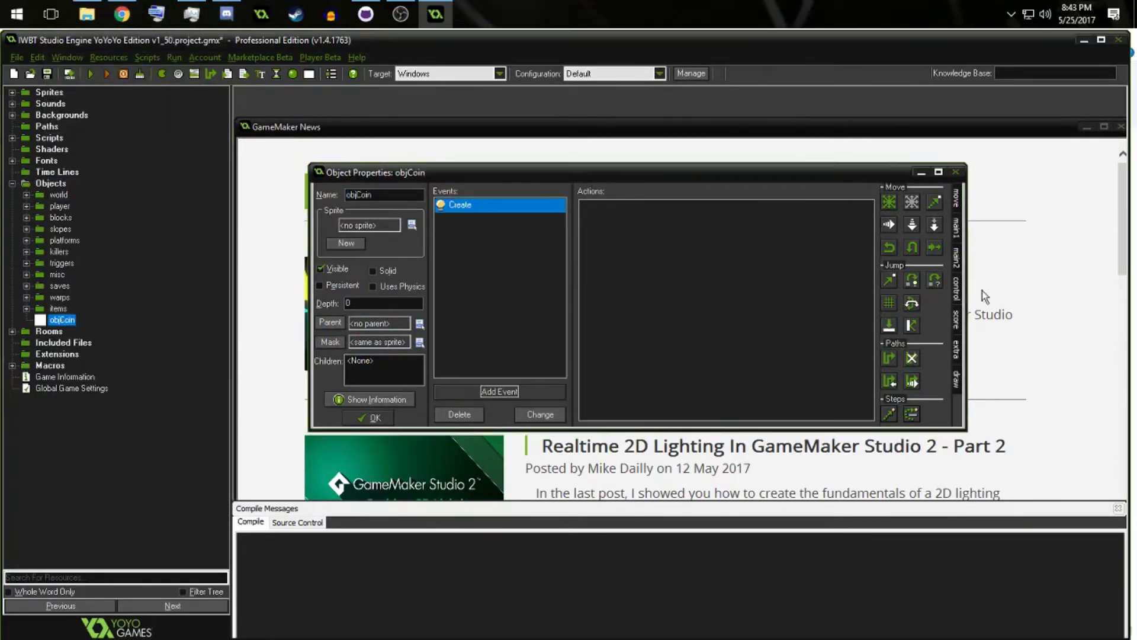
click(956, 288)
drag(889, 355, 722, 266)
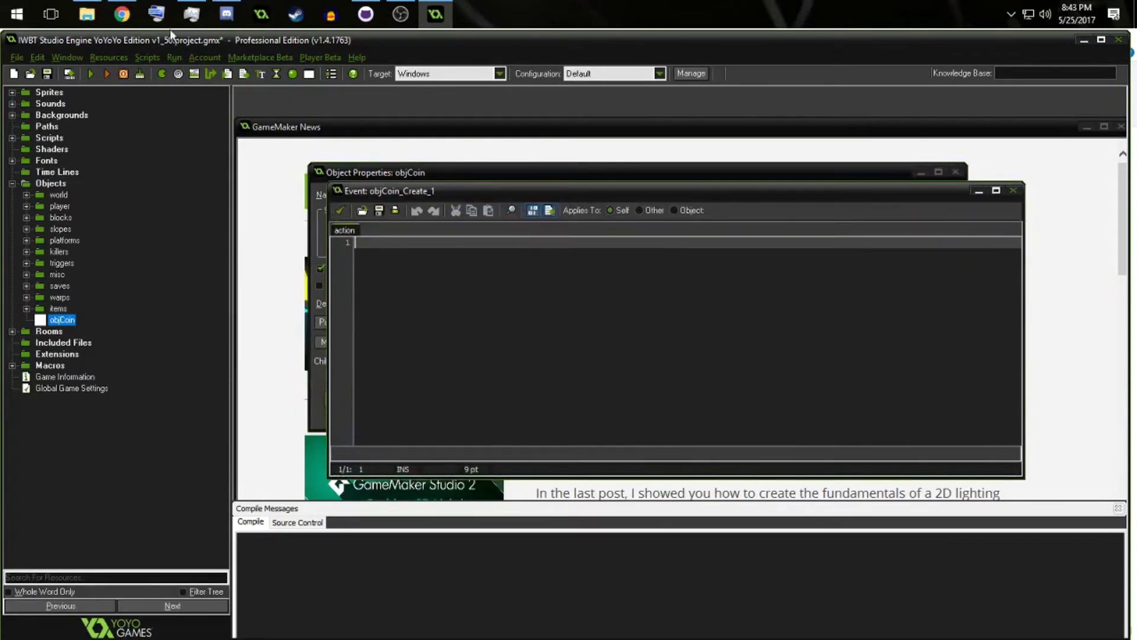
text(x = 30;)
key(Return)
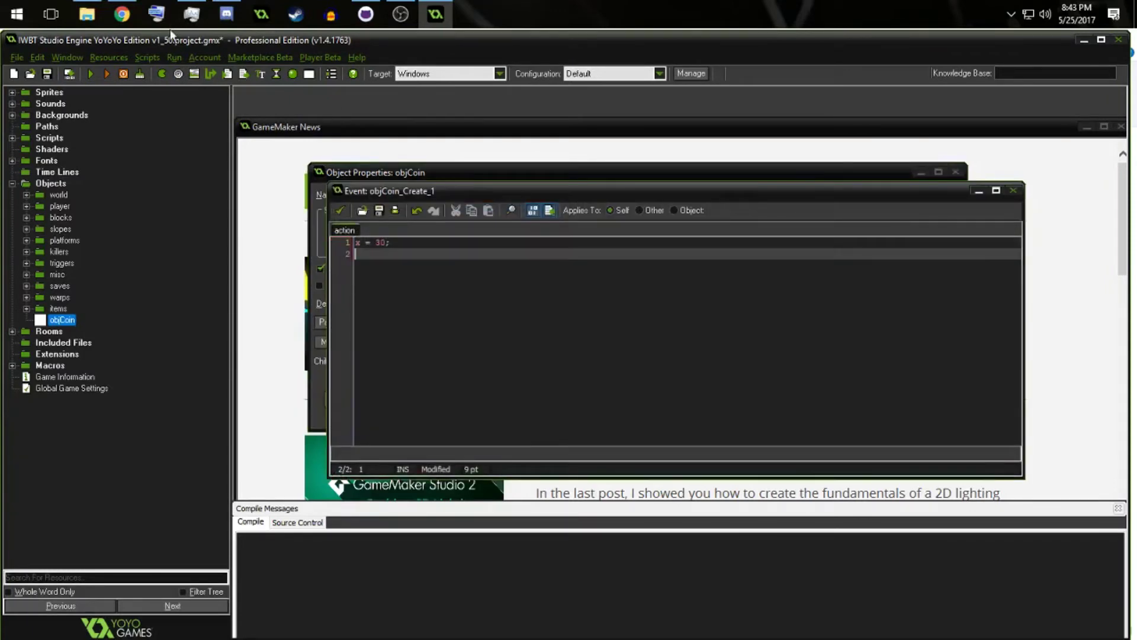
text(y = 300;)
click(341, 211)
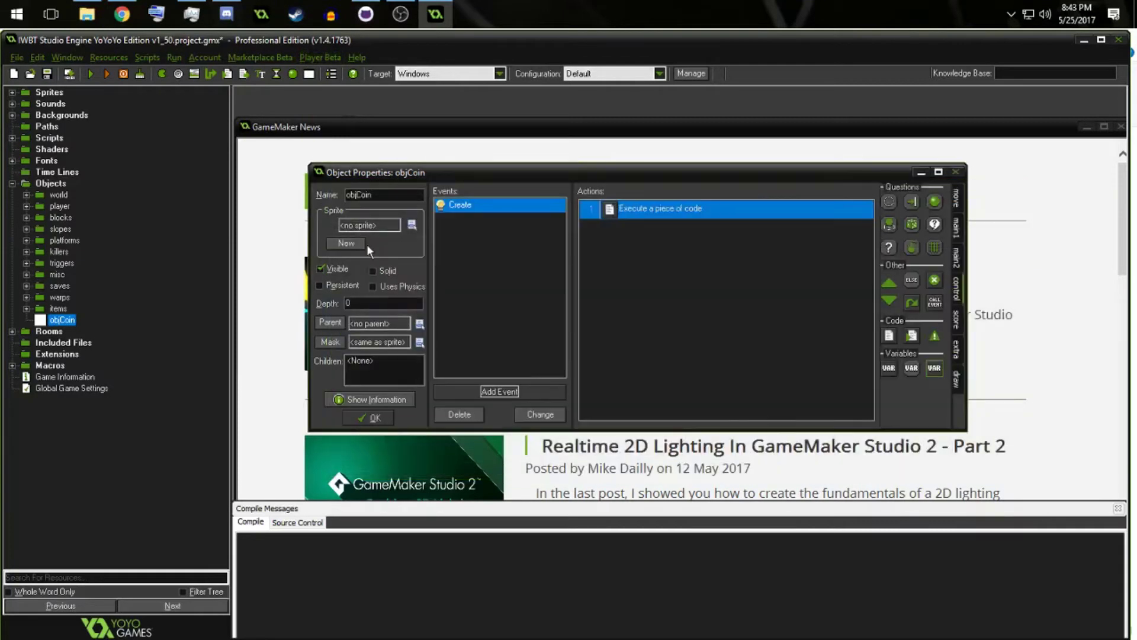
click(359, 410)
- Switch to GitHub Desktop, change to the master branch and review the changes to the objCoin and project files
click(366, 14)
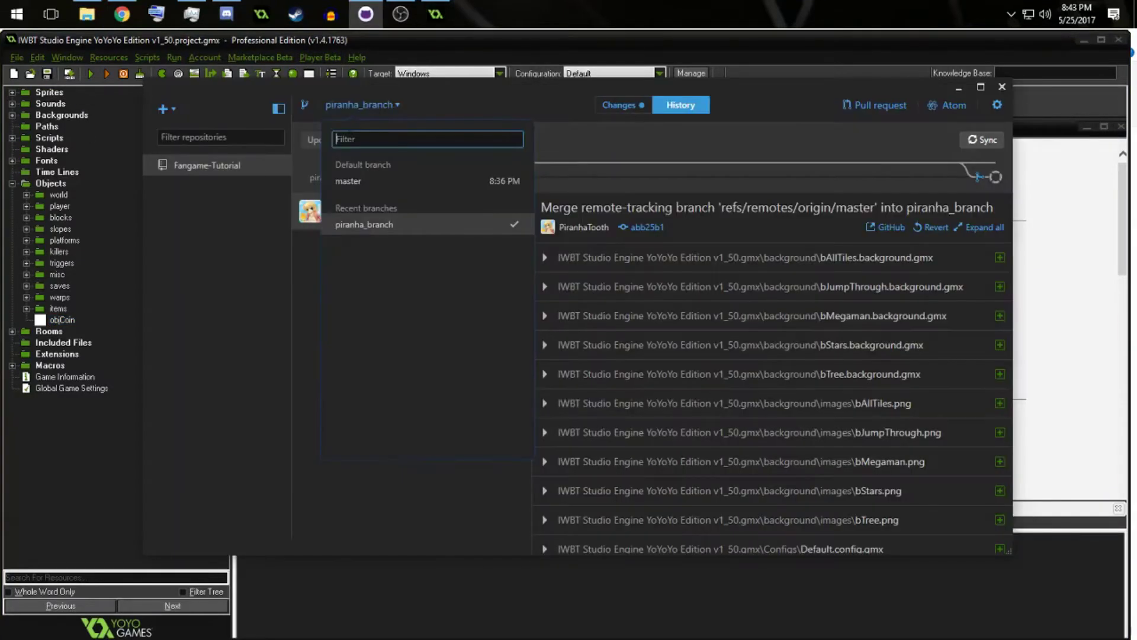
click(349, 184)
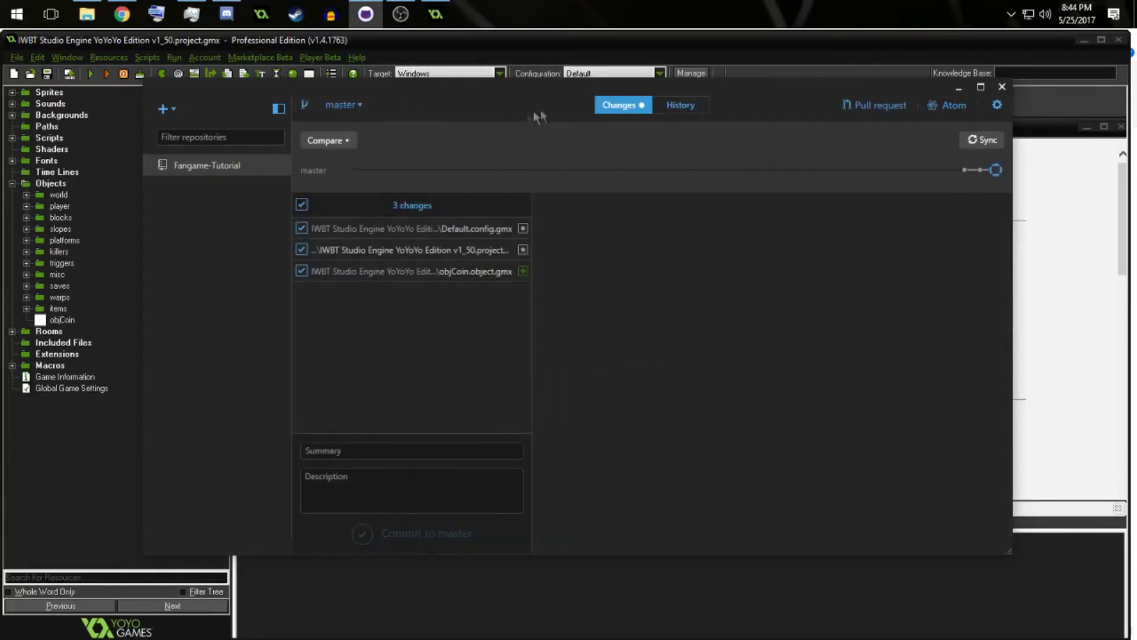
click(503, 276)
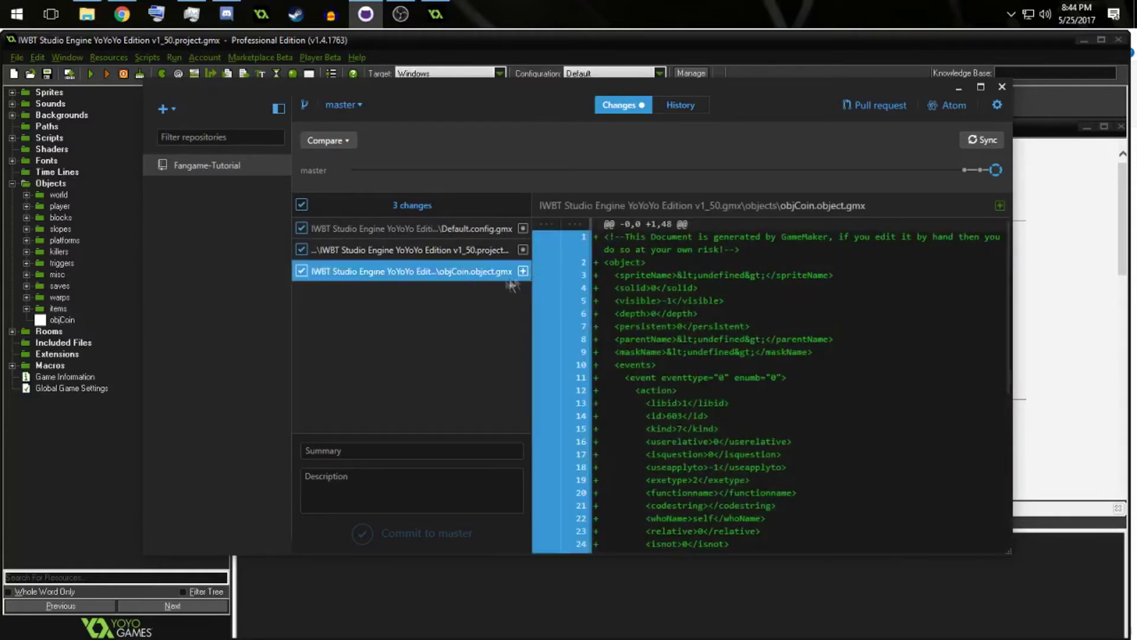
click(505, 258)
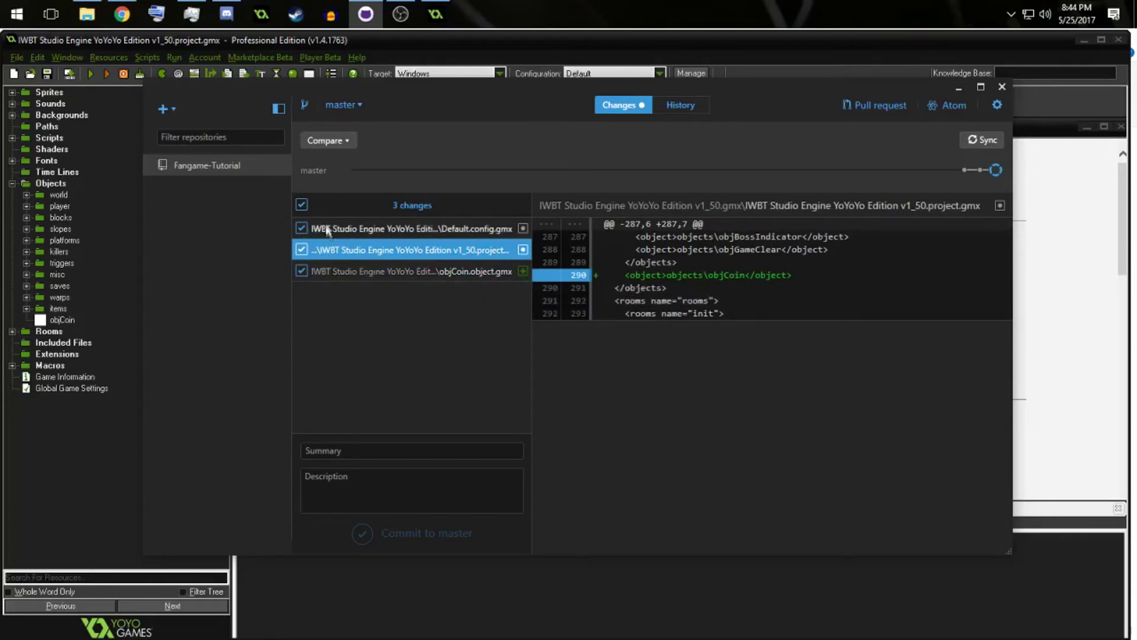
click(346, 270)
- Commit all changes to master with the summary "Added coin" and sync the branch with GitHub
click(356, 450)
text(Added coin)
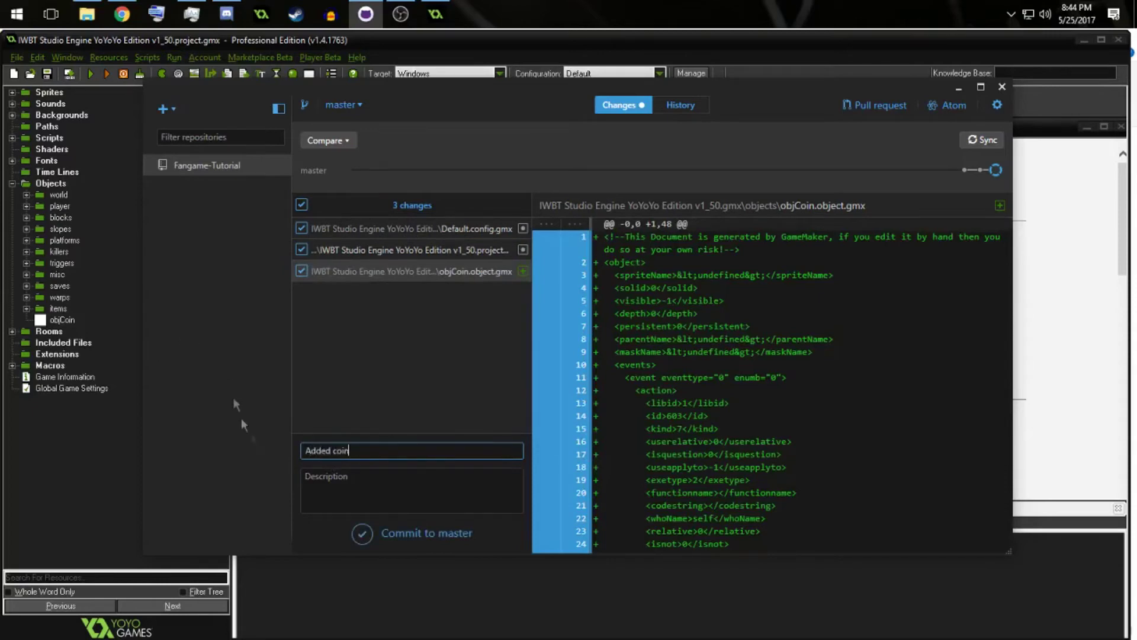
click(370, 535)
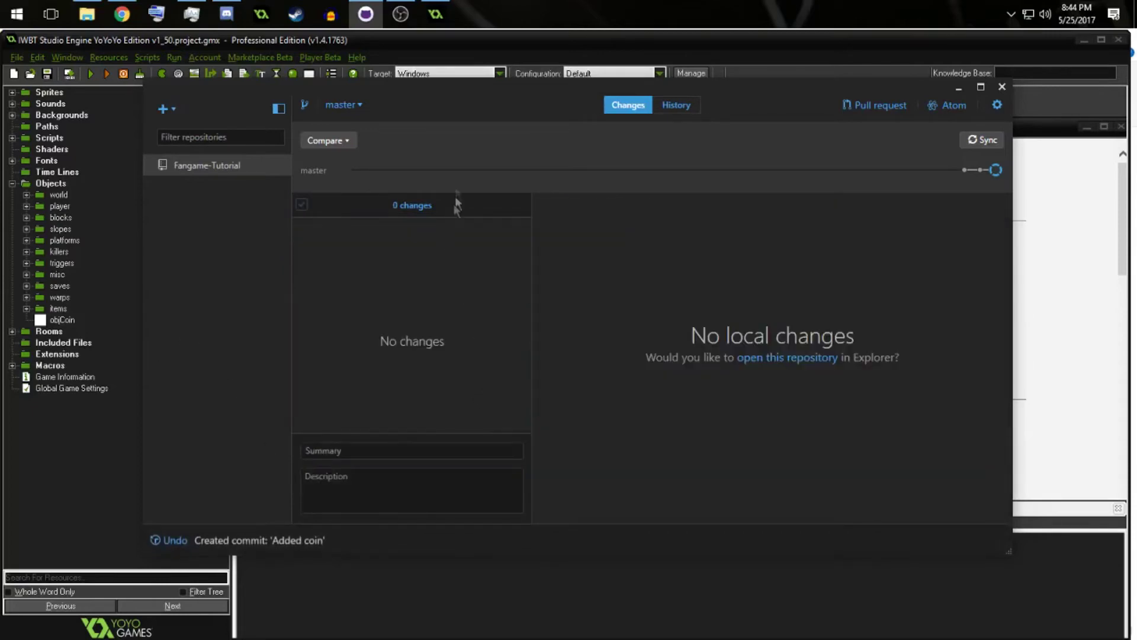
click(982, 140)
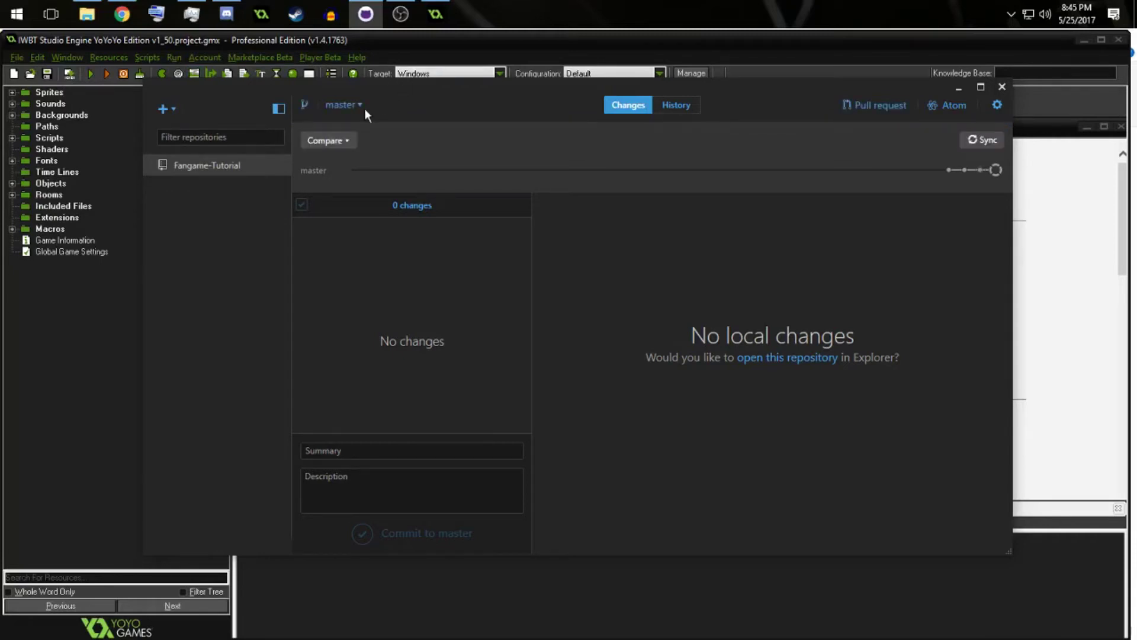
- Switch to piranha_branch, update it from master and sync it so it includes the coin commit
click(361, 104)
click(348, 227)
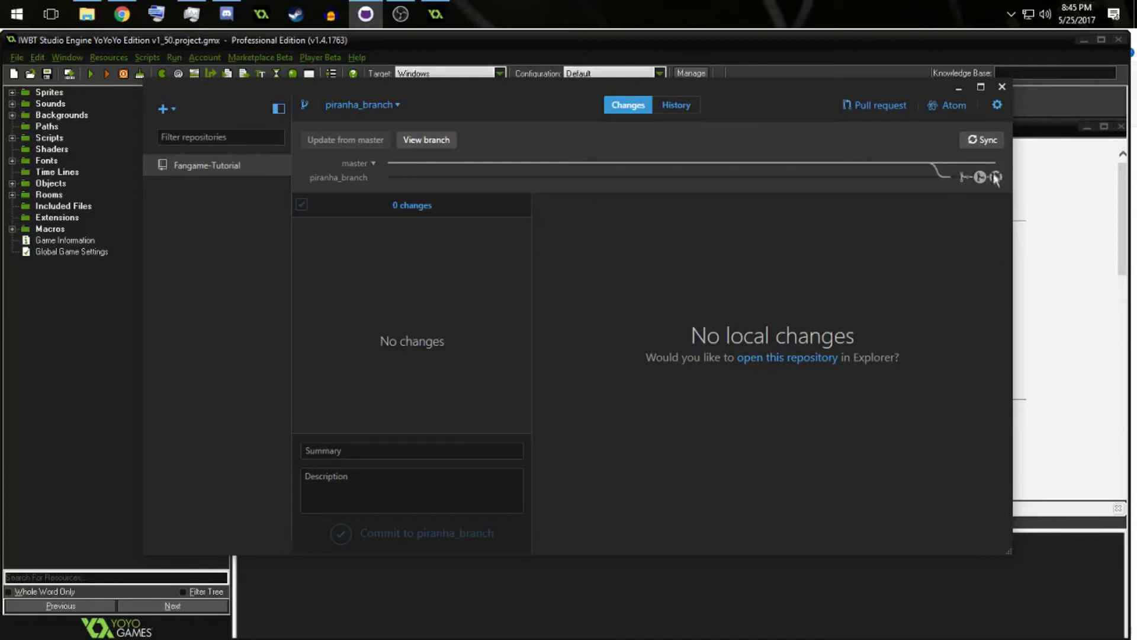
click(984, 141)
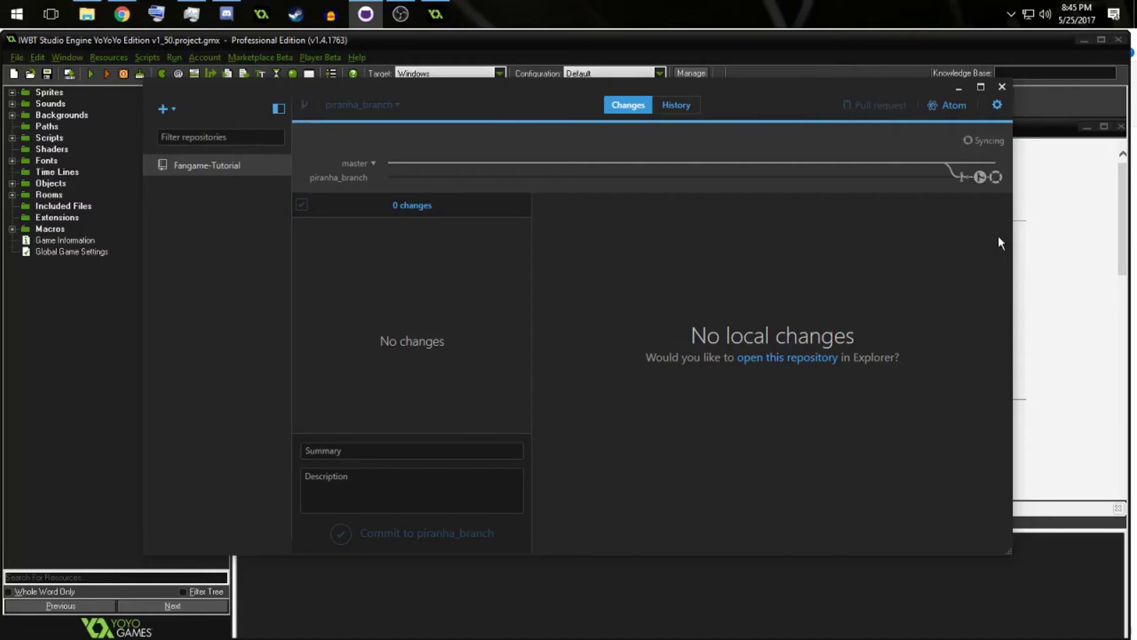
- Switch to Chrome, reload the Fangame-Tutorial repository page and open the engine folder to check the synced commit
click(122, 14)
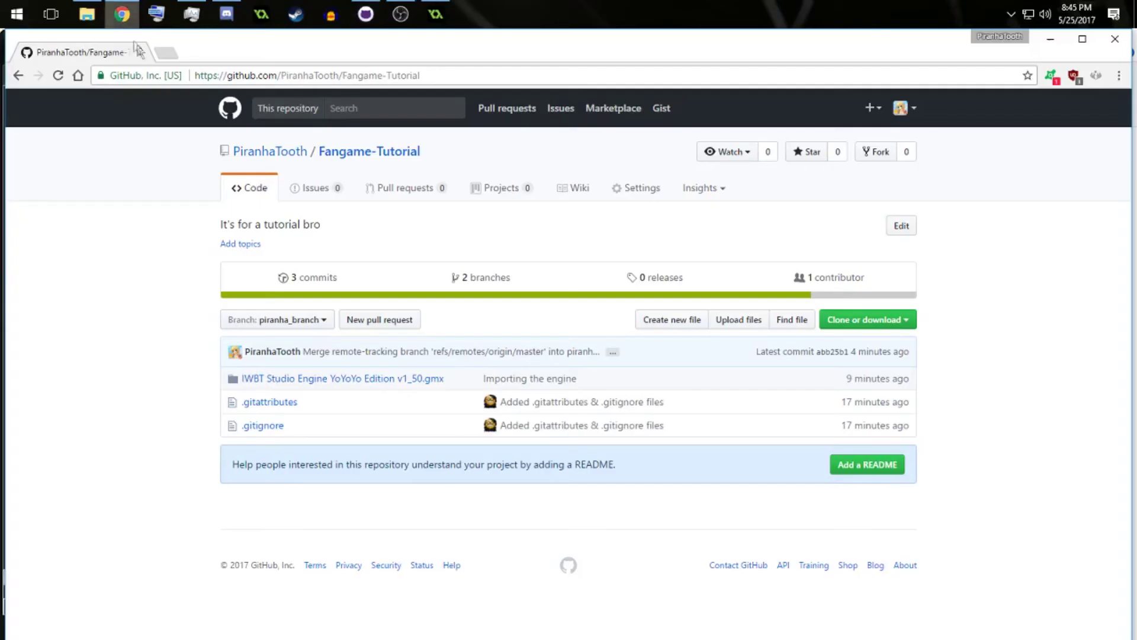
click(58, 76)
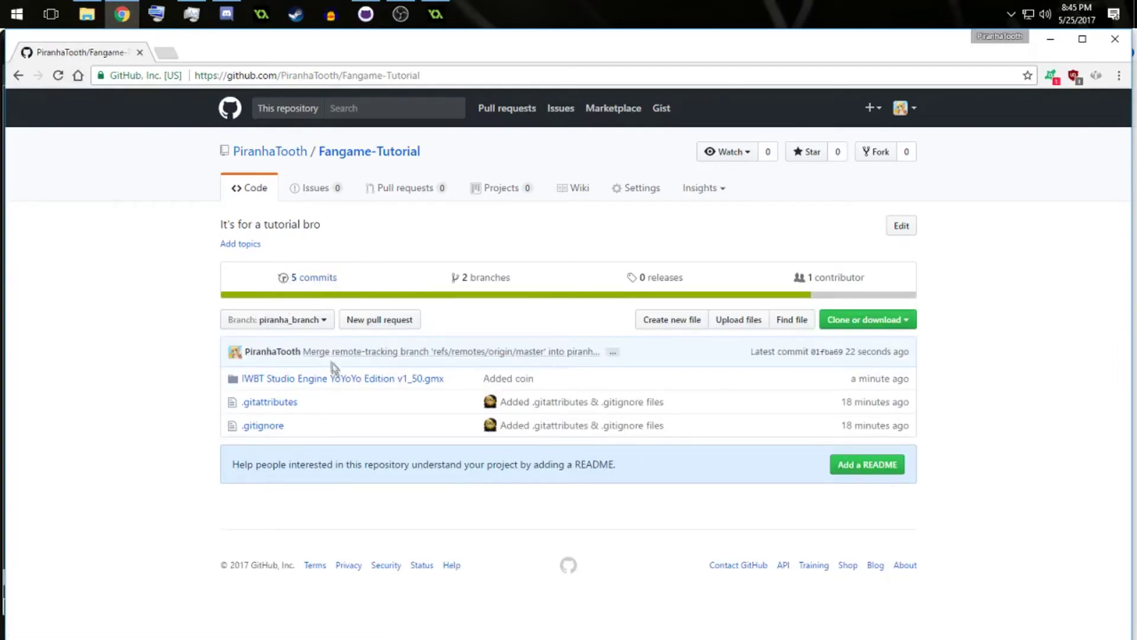
click(326, 379)
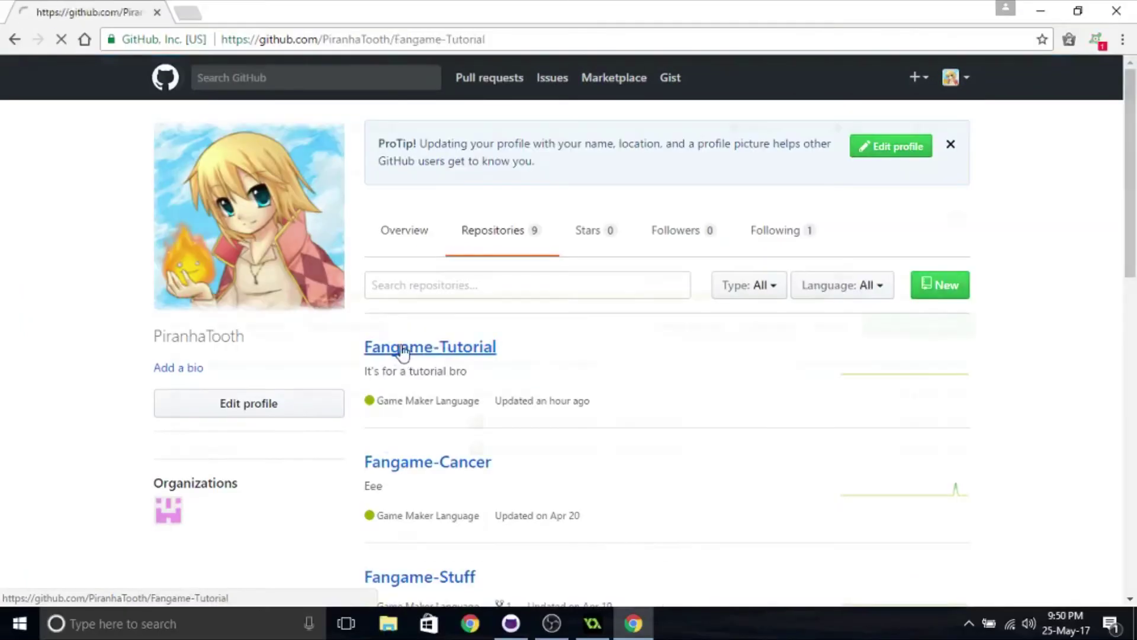
- Open the Fangame-Tutorial repository from the repository list and go to its collaborator settings
click(399, 350)
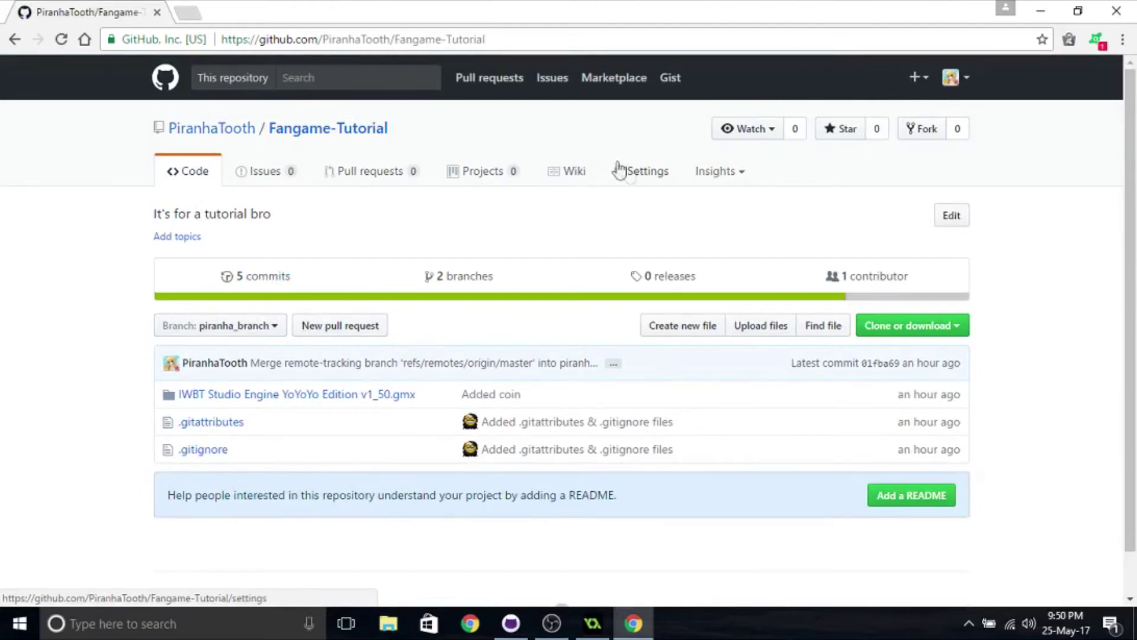
click(643, 176)
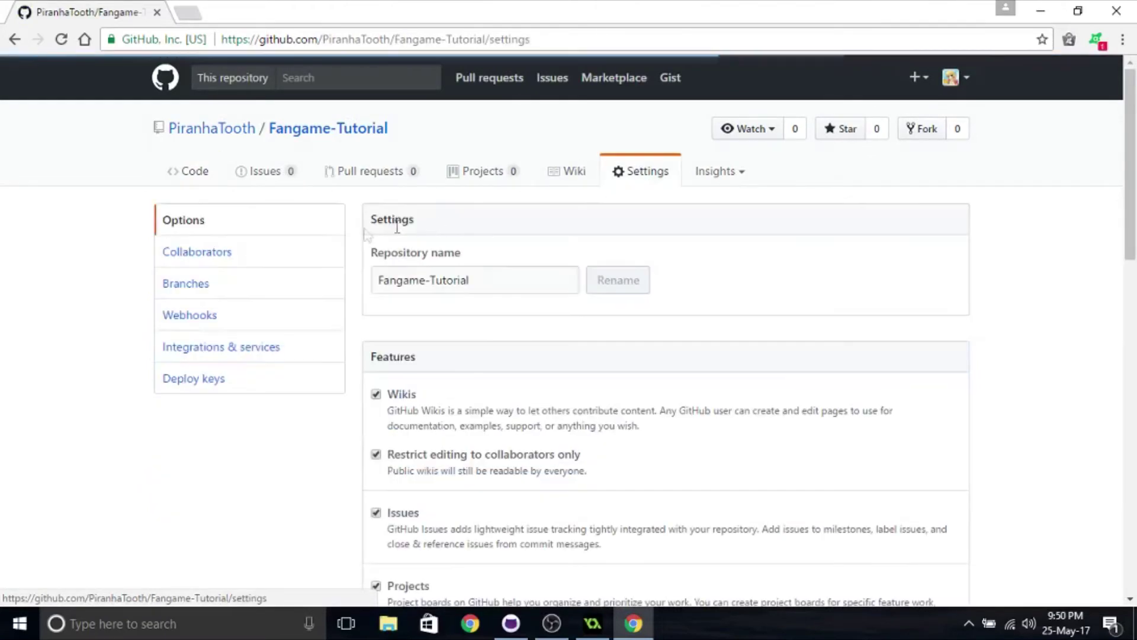
click(186, 256)
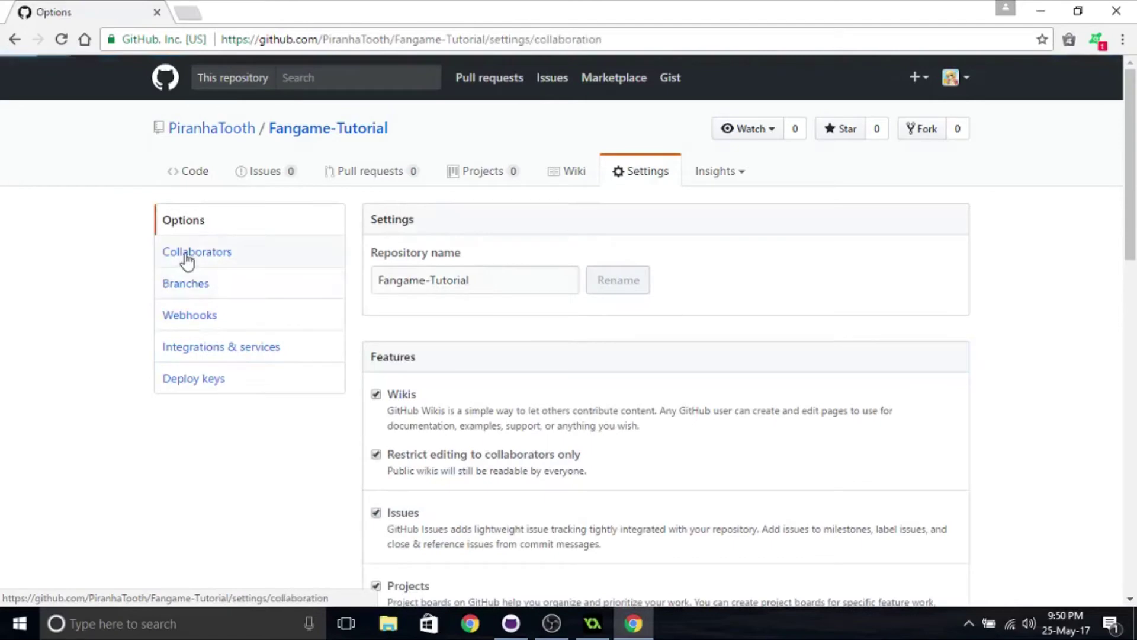
click(446, 385)
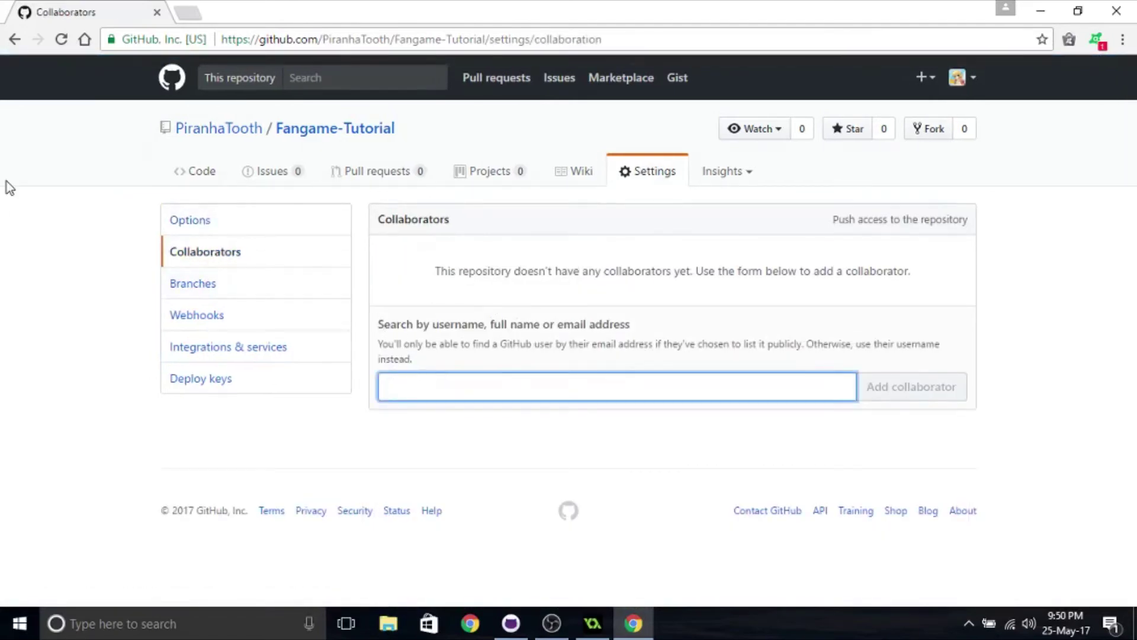
text(Fuzz)
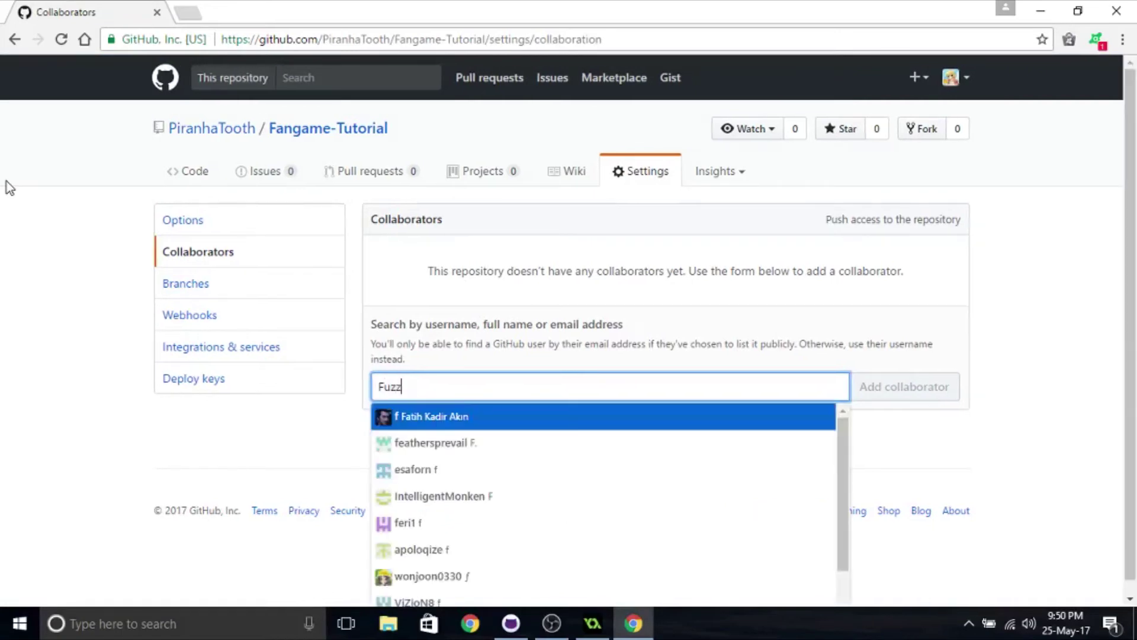
text(y298)
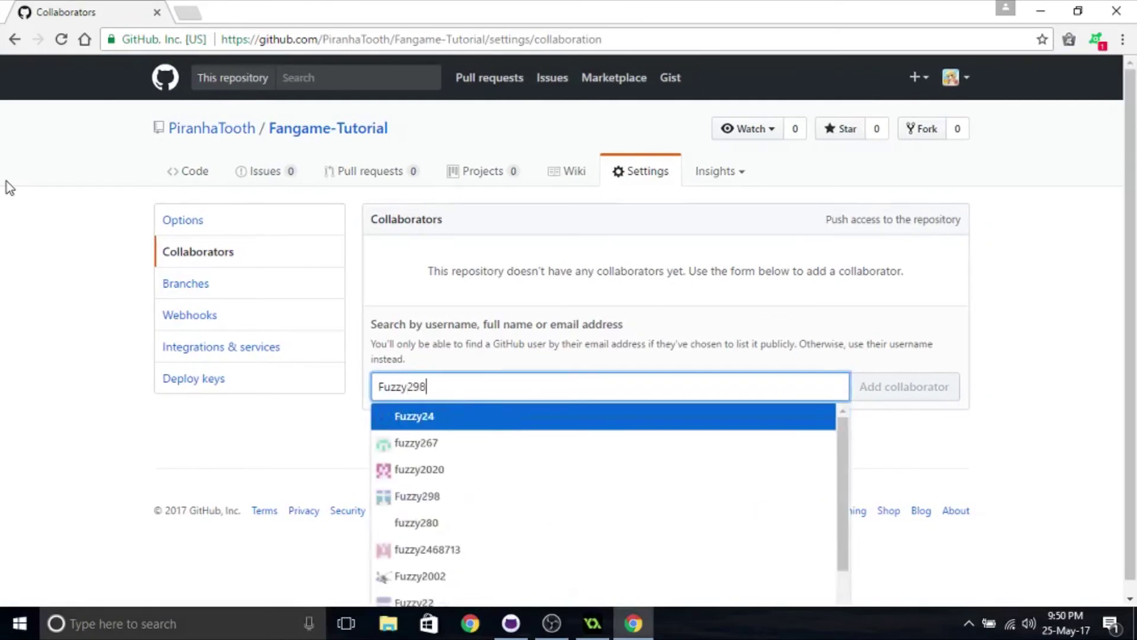
click(400, 420)
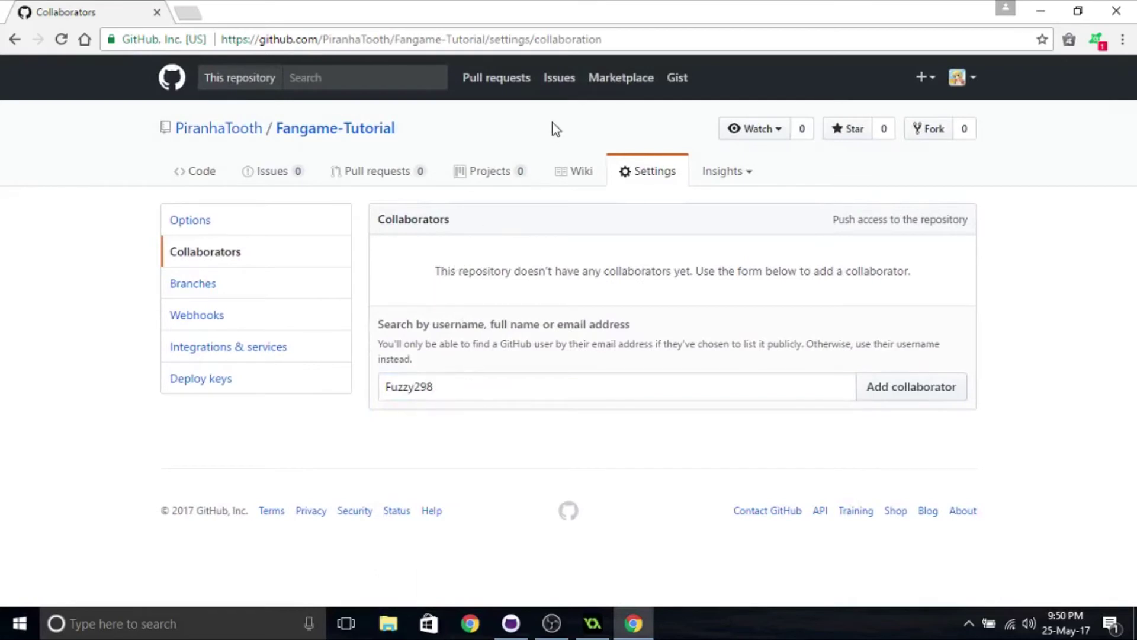
click(882, 394)
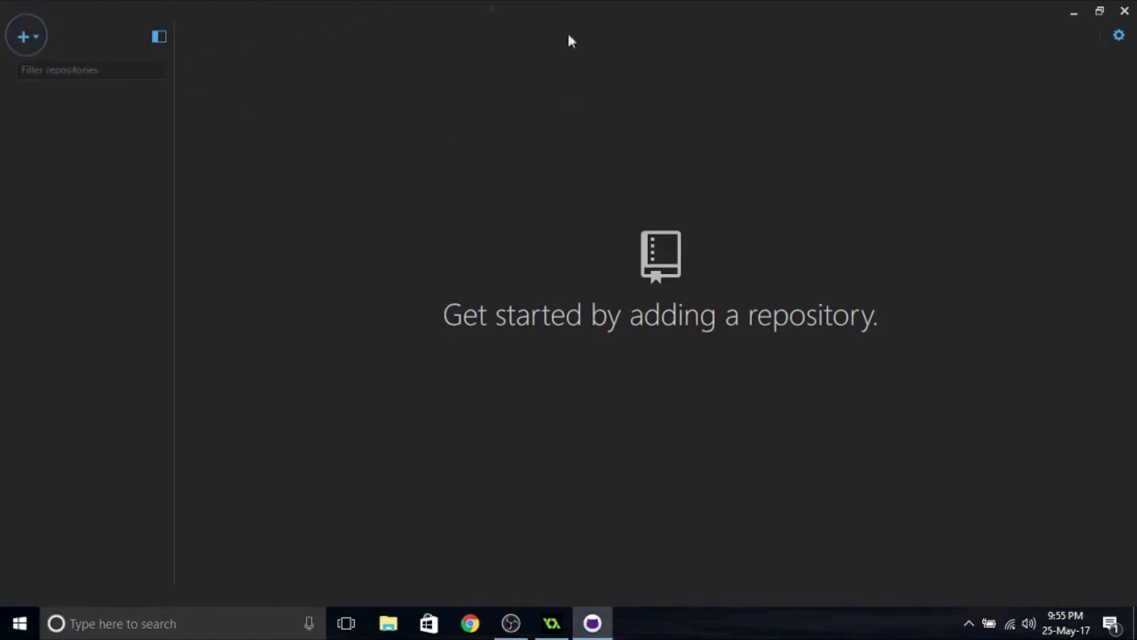
- Switch to GitHub Desktop on the collaborator's account and clone the PiranhaTooth/Fangame-Tutorial repository
click(33, 36)
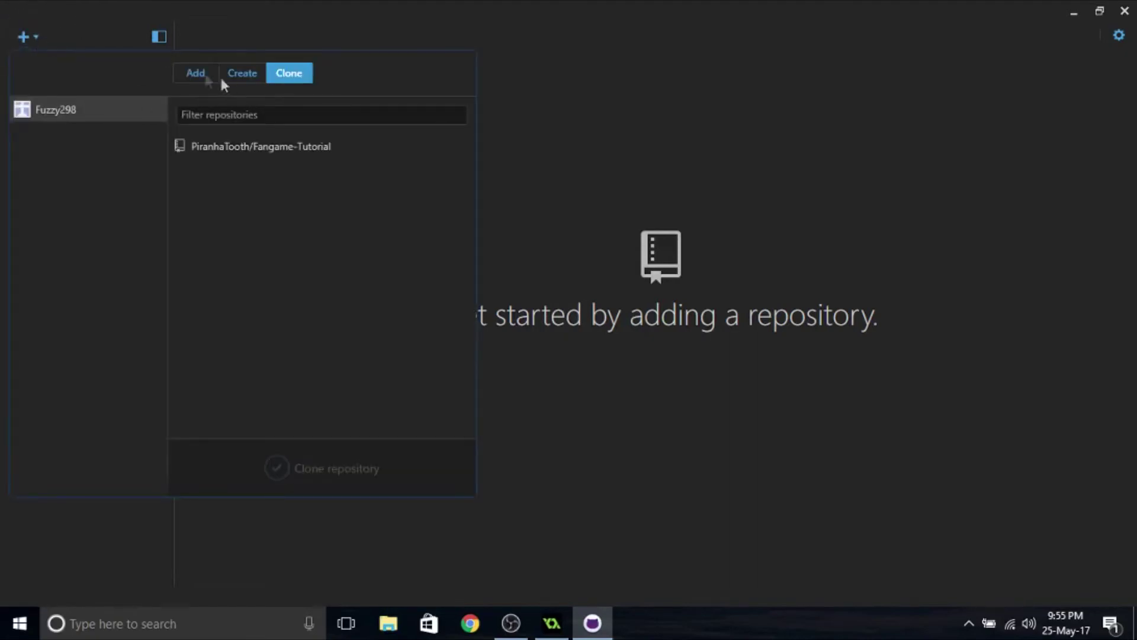
click(20, 36)
click(21, 36)
click(202, 73)
click(240, 77)
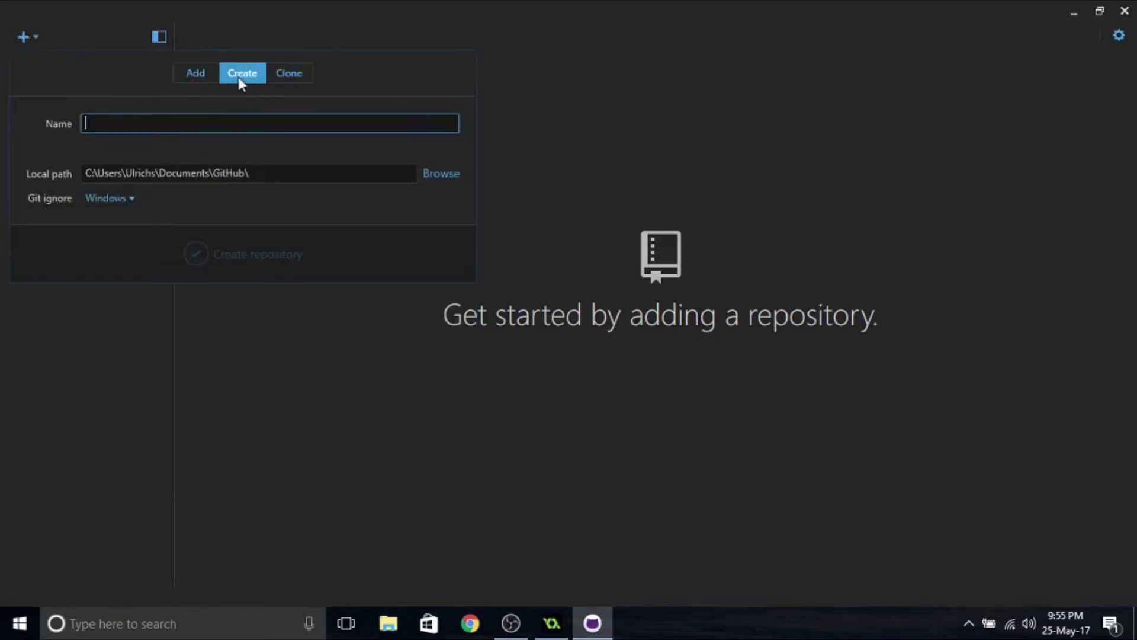
click(288, 71)
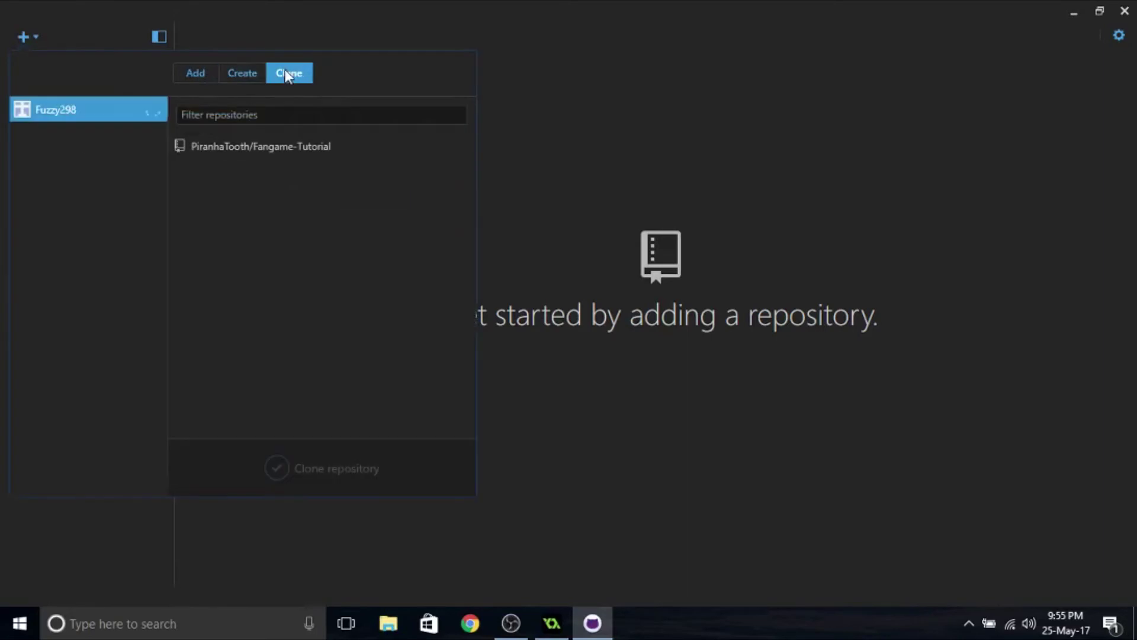
click(220, 146)
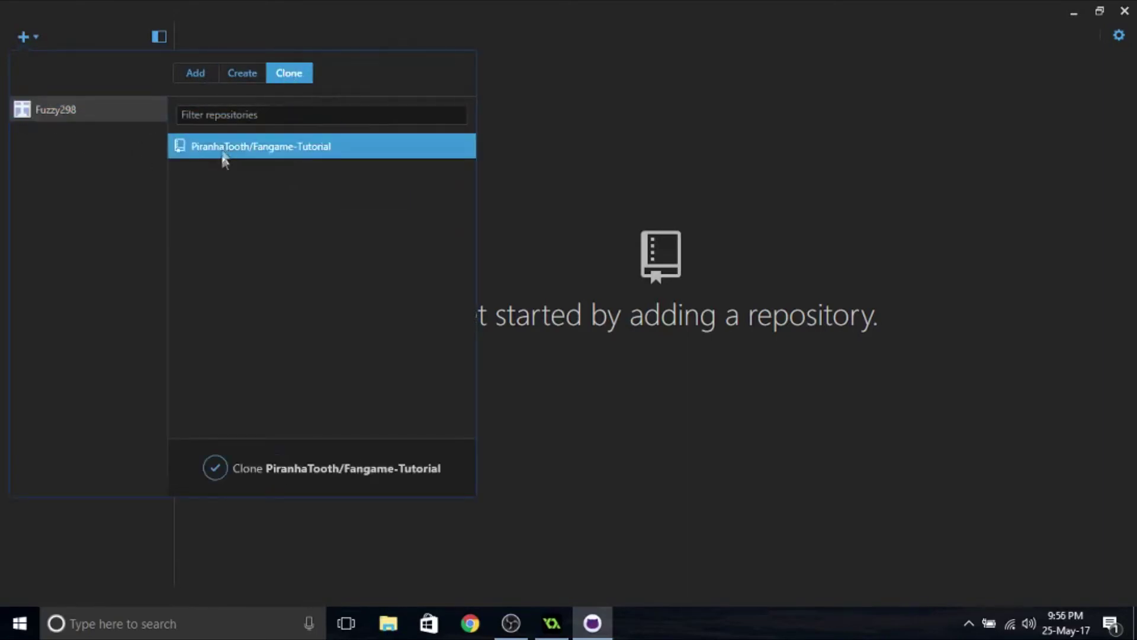
click(218, 474)
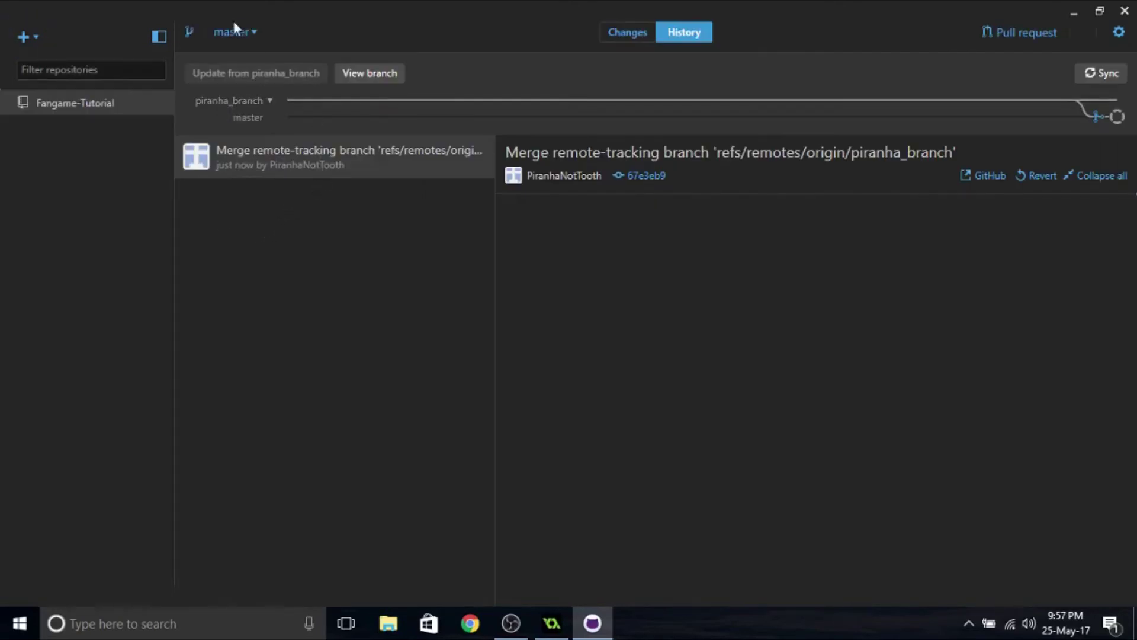
- Create a new branch named fuzzy298_branch from master
click(189, 32)
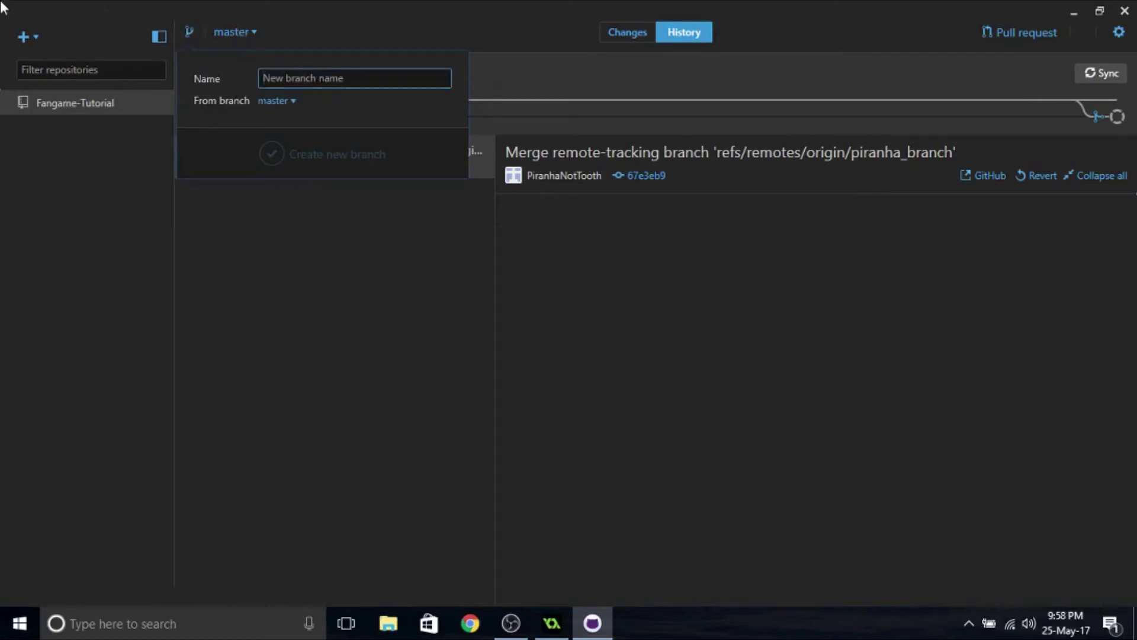
text(fuz)
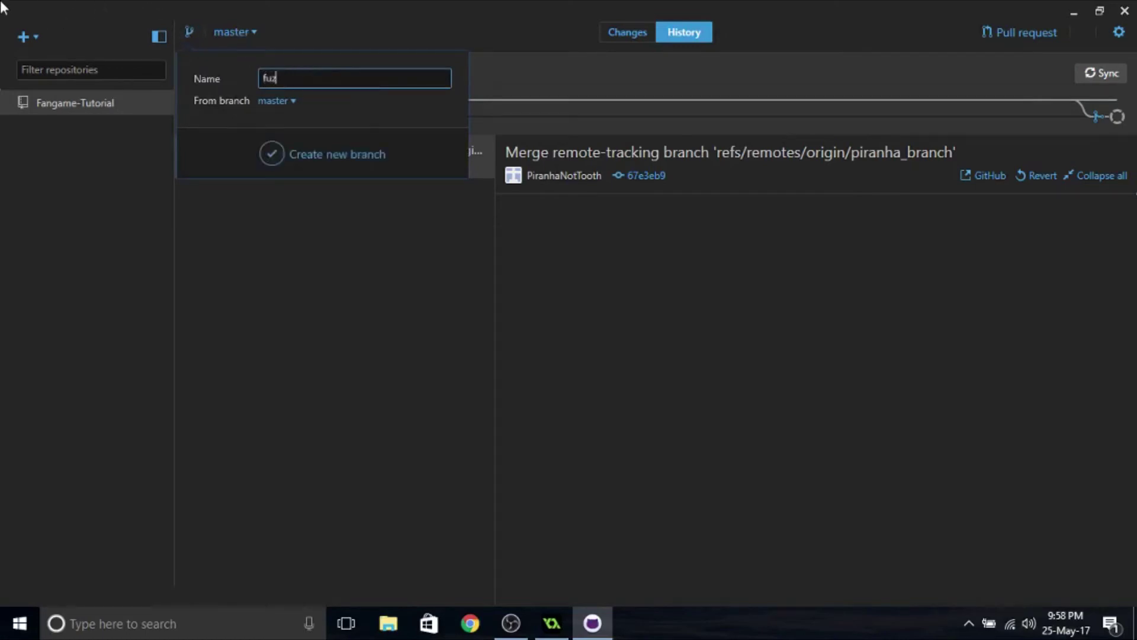
text(zy298)
key(BackSpace)
key(BackSpace)
text(98_branch)
key(Return)
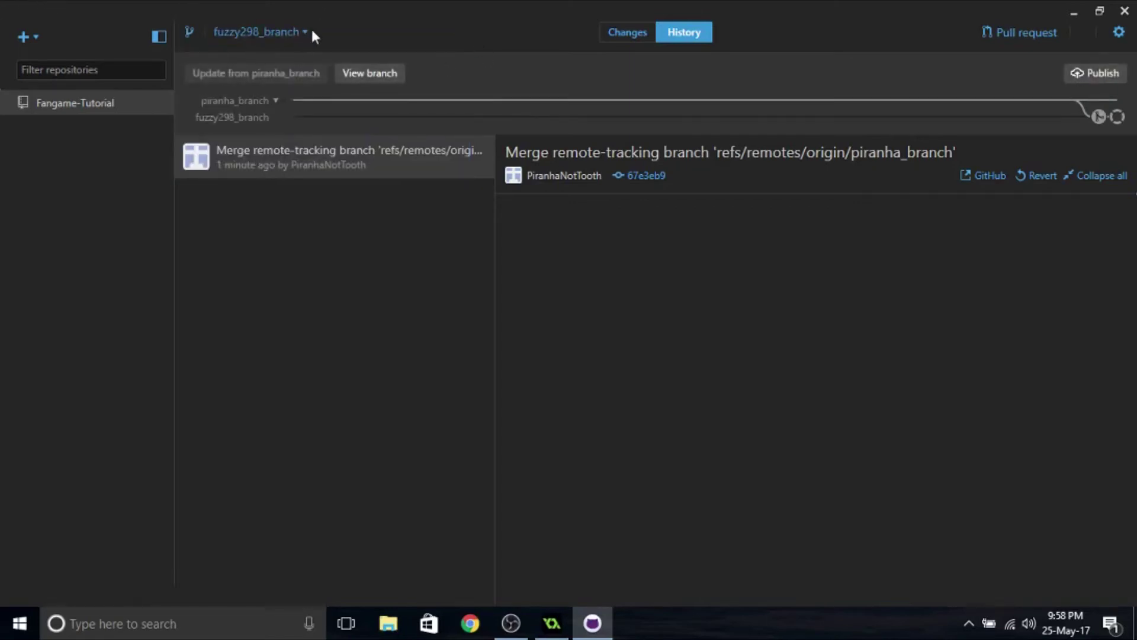
- Check the branch list, compare fuzzy298_branch against master and publish it to GitHub
click(300, 31)
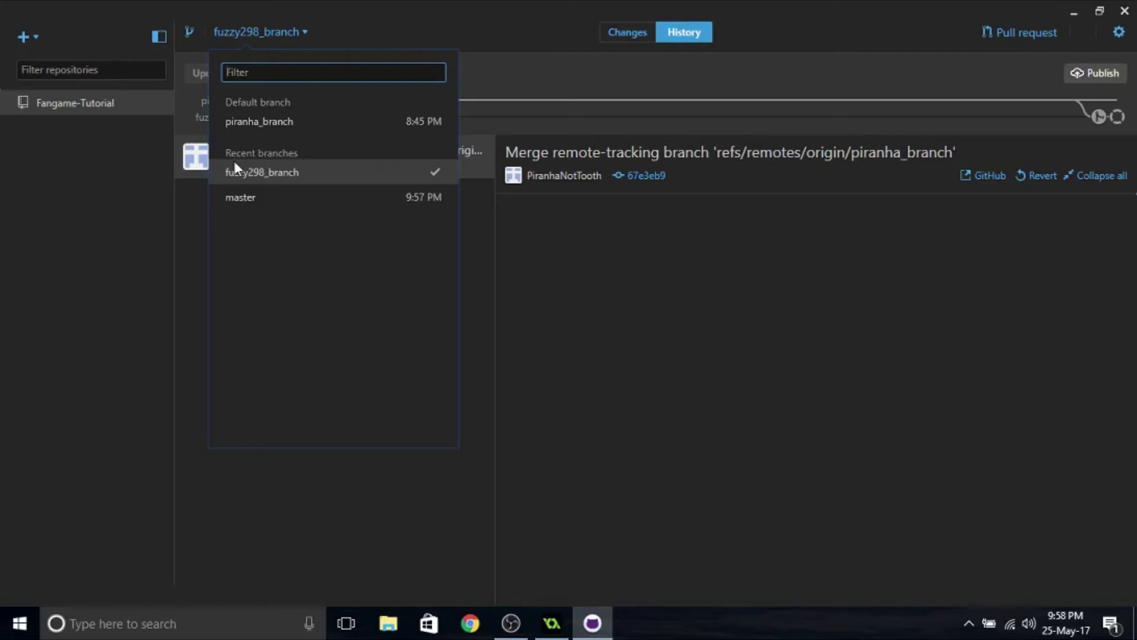
click(180, 282)
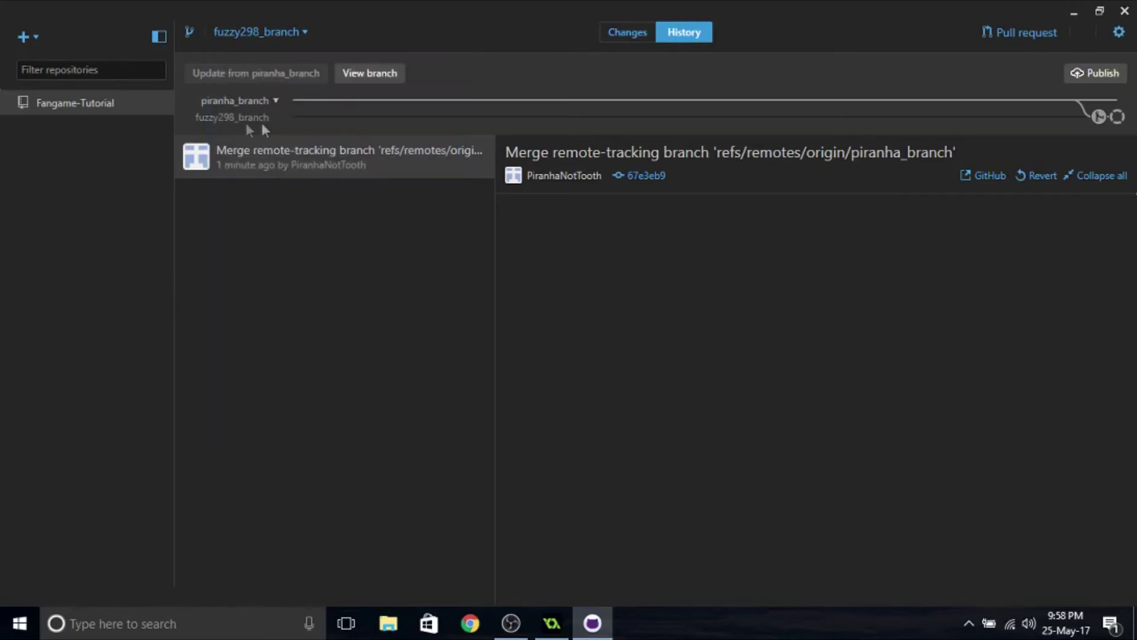
click(305, 31)
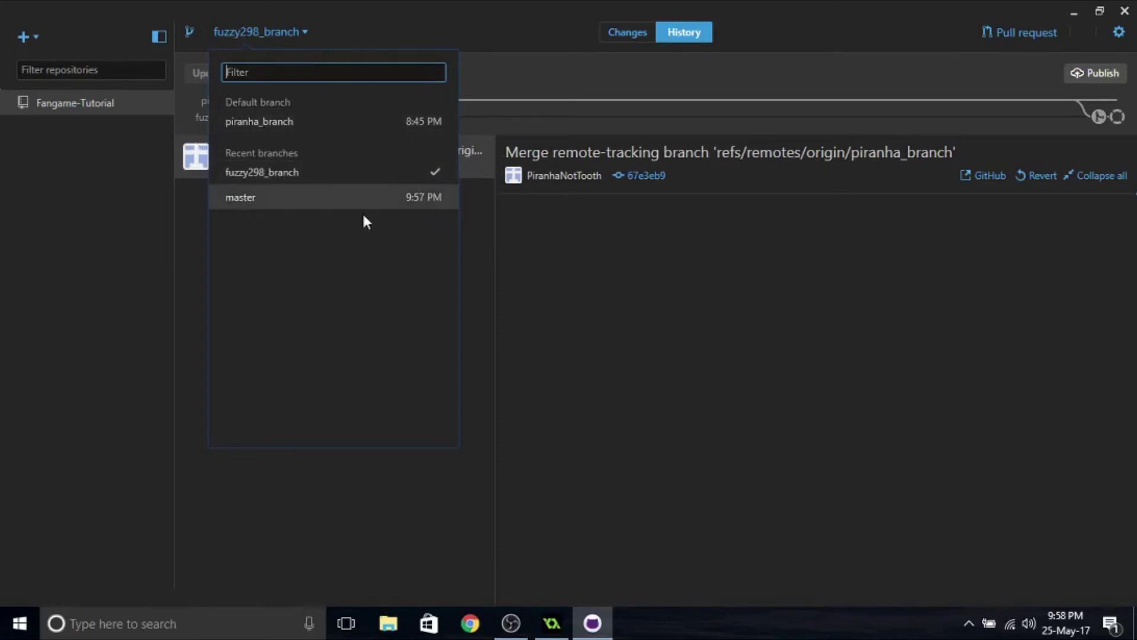
click(503, 274)
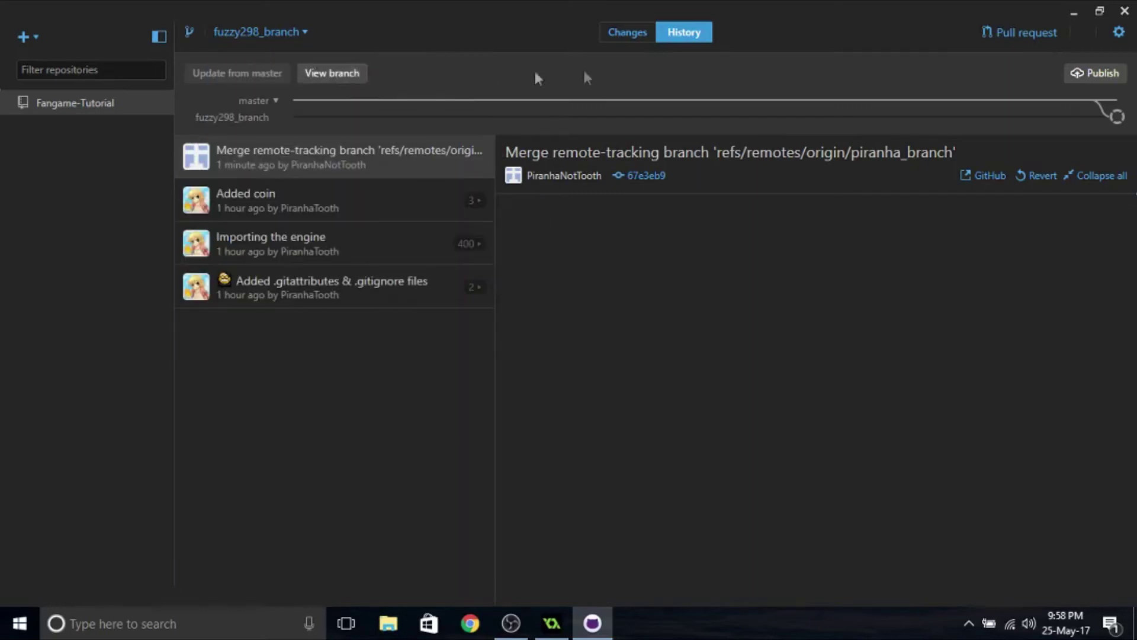
click(1100, 75)
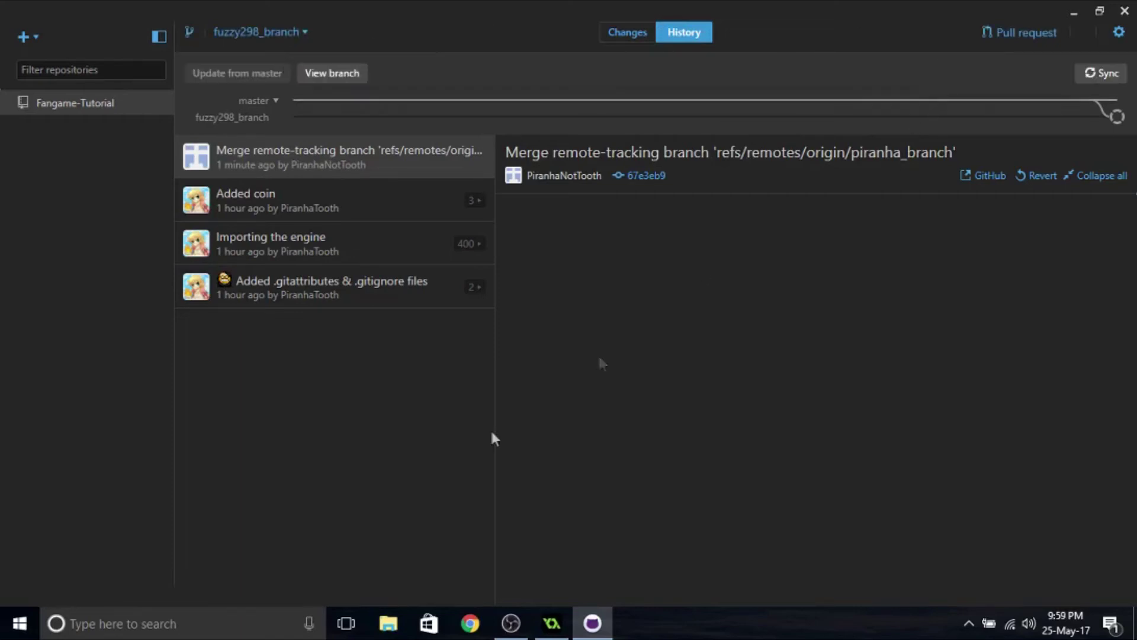
- Switch to GameMaker: Studio and open the IWBT Studio Engine YoYoYo Edition v1_50 project from Documents\GitHub\Fangame-Tutorial
click(552, 623)
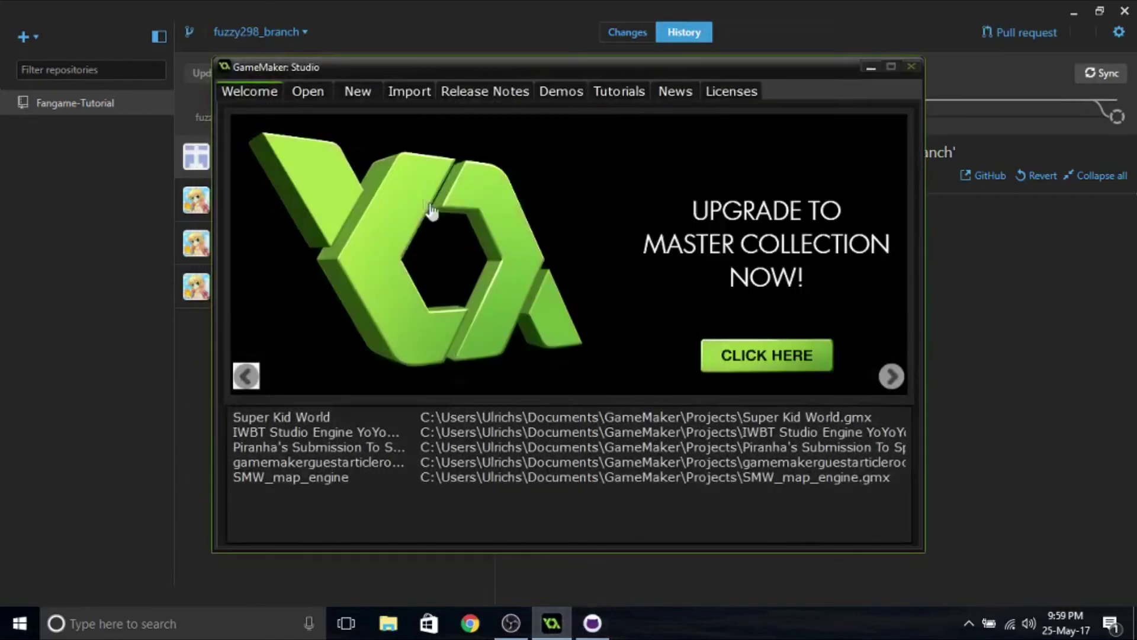
click(309, 97)
click(347, 87)
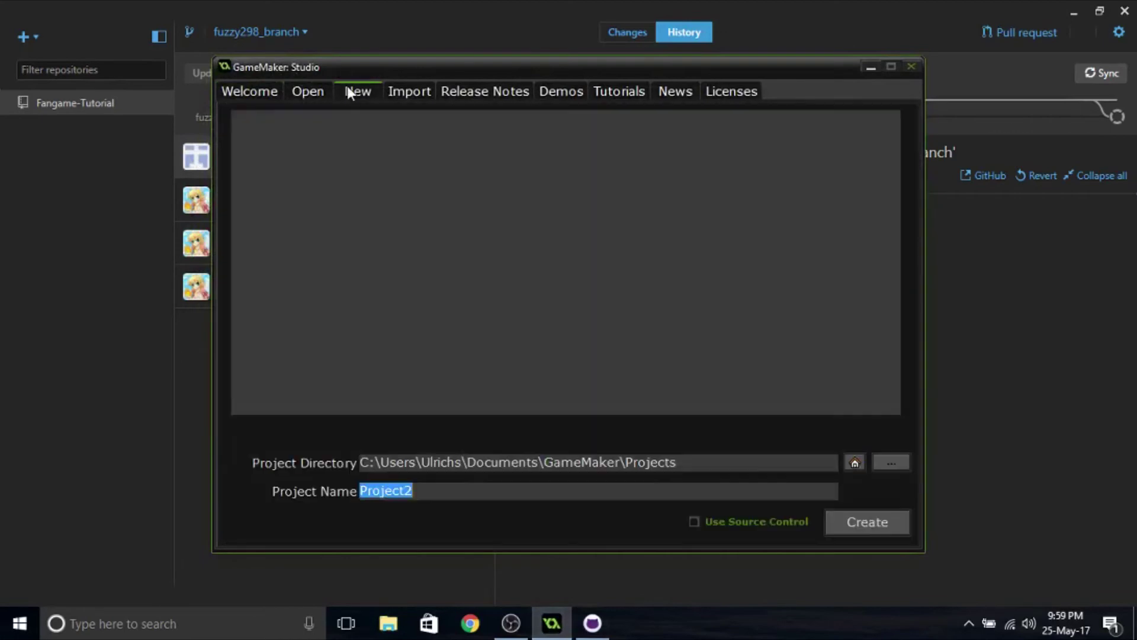
click(307, 91)
click(859, 503)
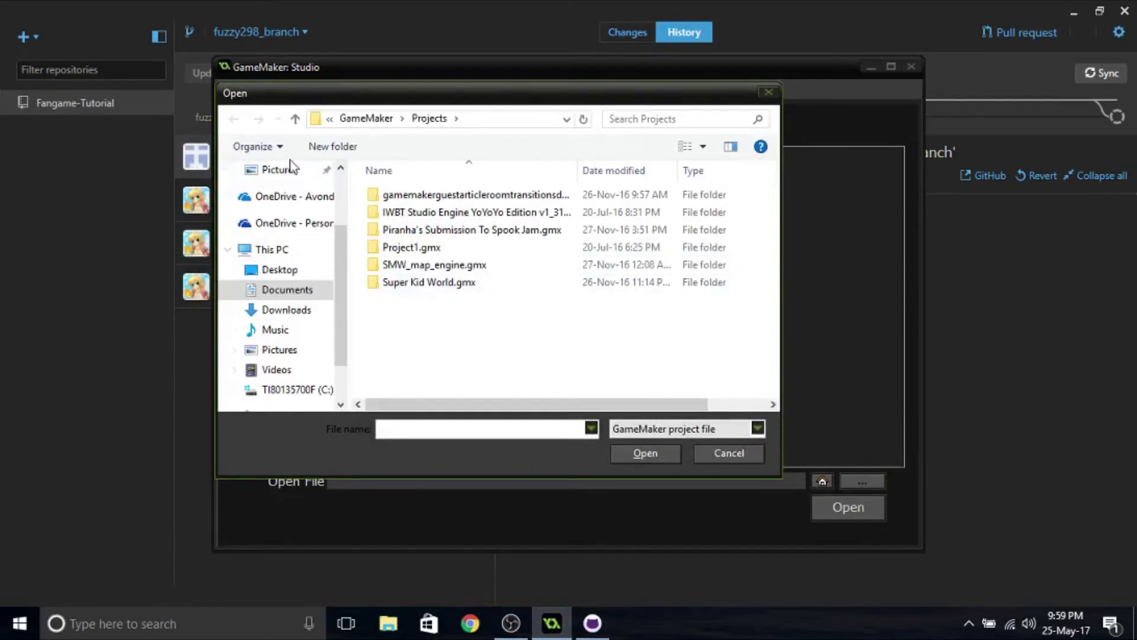
click(279, 290)
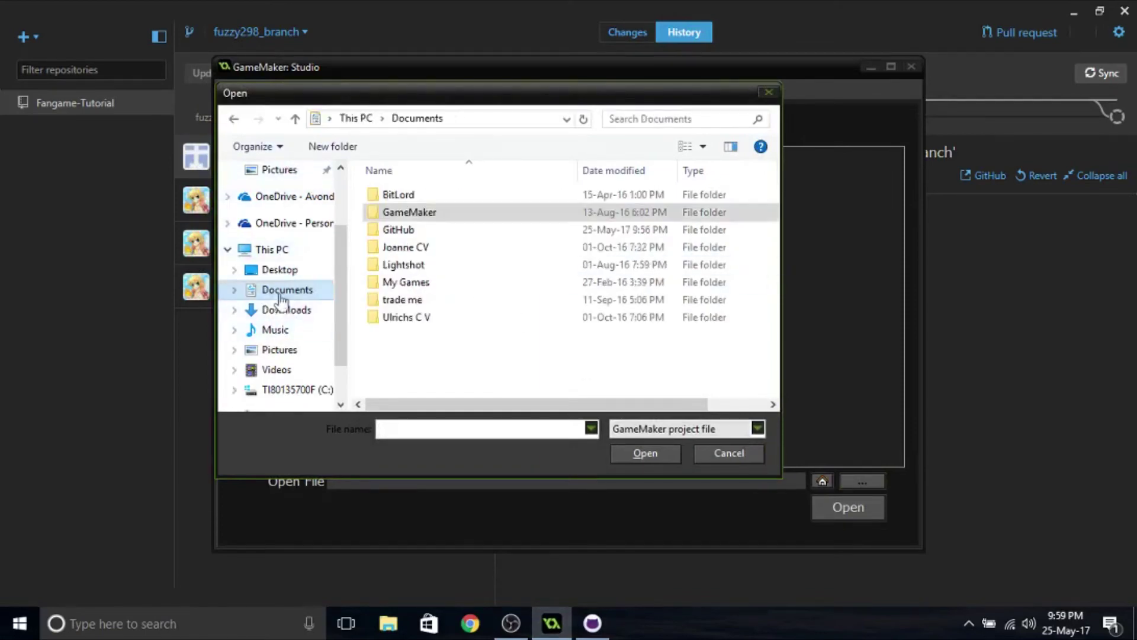
double_click(396, 228)
double_click(387, 195)
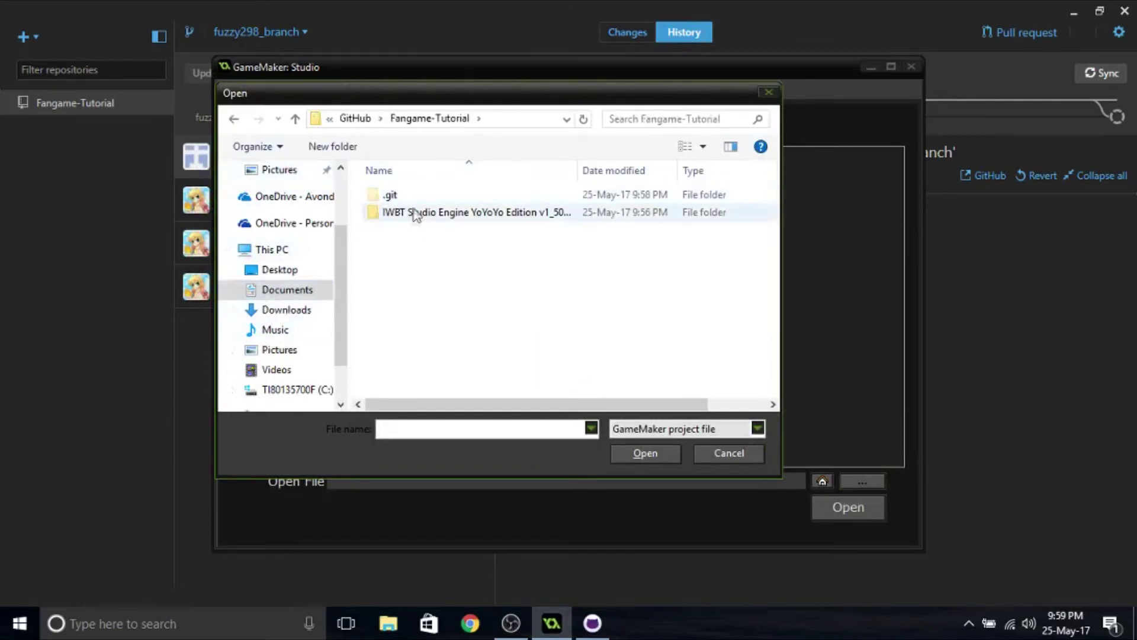
double_click(403, 214)
click(395, 337)
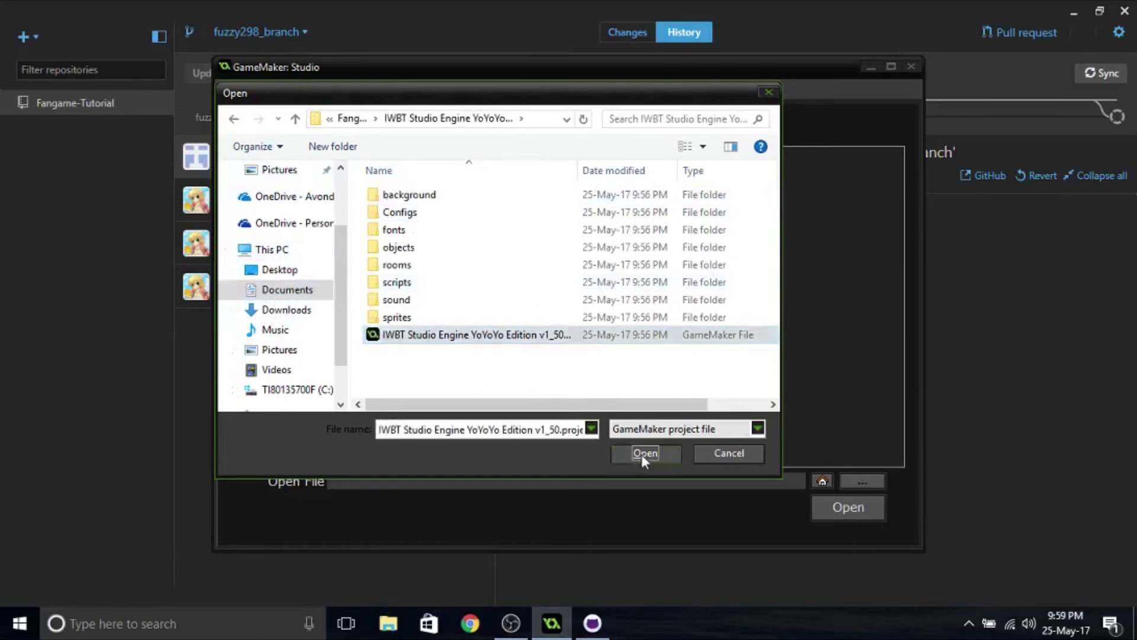
click(645, 453)
click(848, 507)
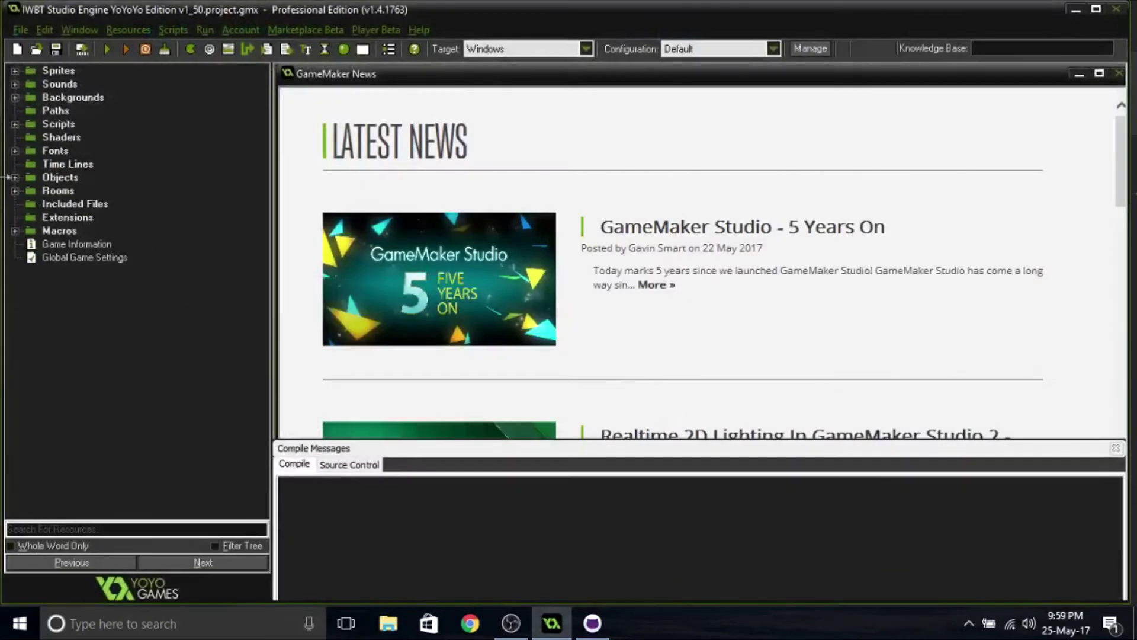
- Open the properties of objCoin to examine the synced object, maximize them and close the compile messages
click(13, 177)
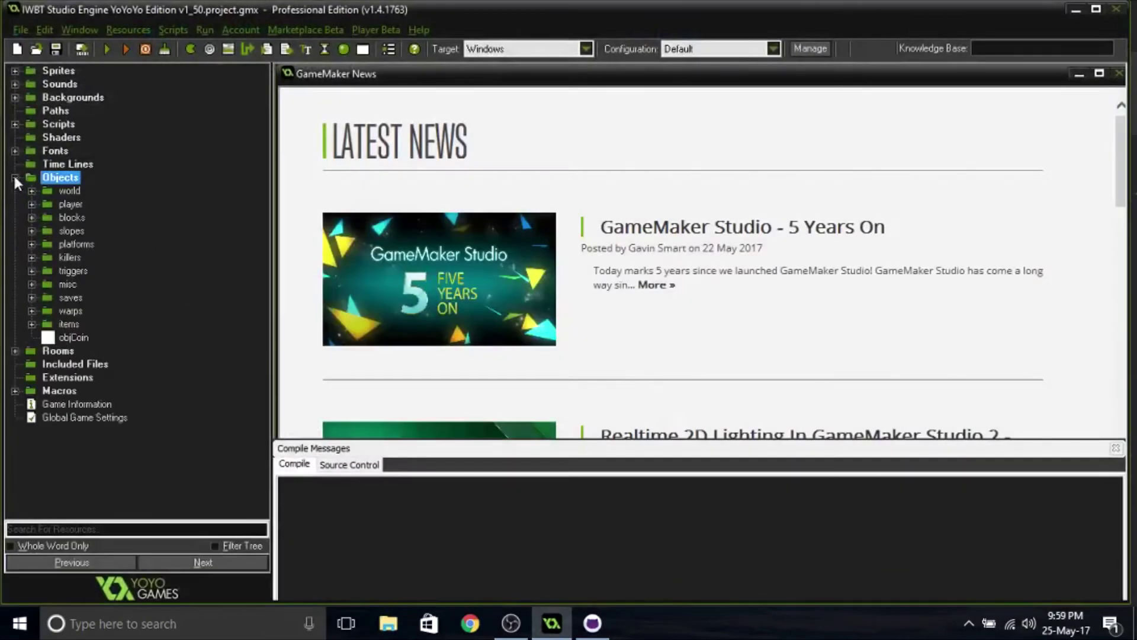
click(65, 339)
double_click(65, 339)
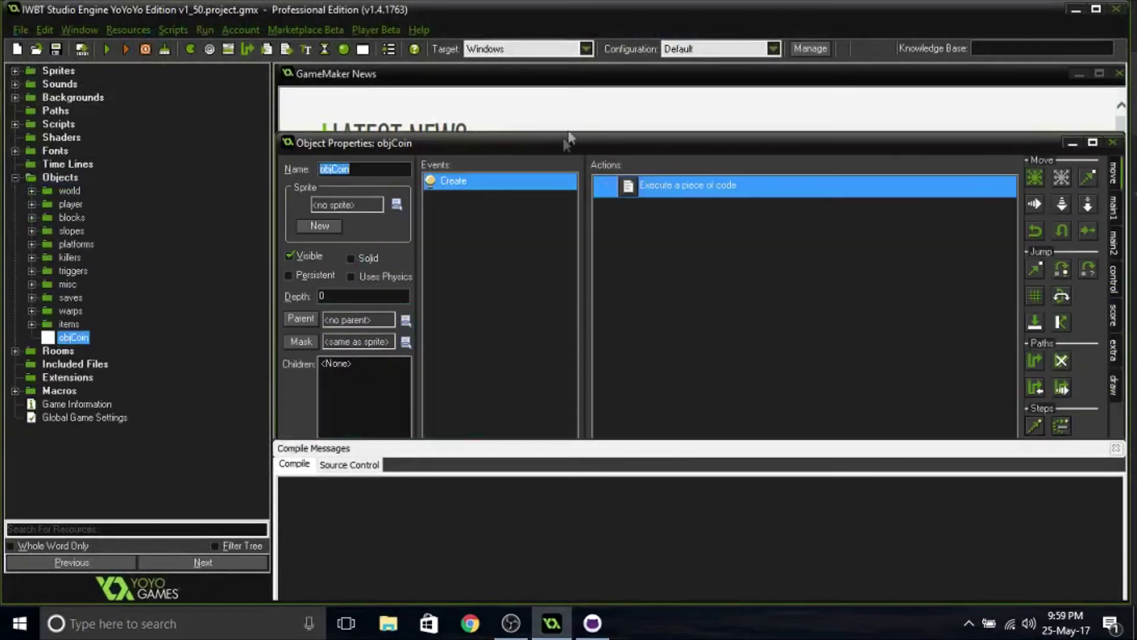
double_click(524, 141)
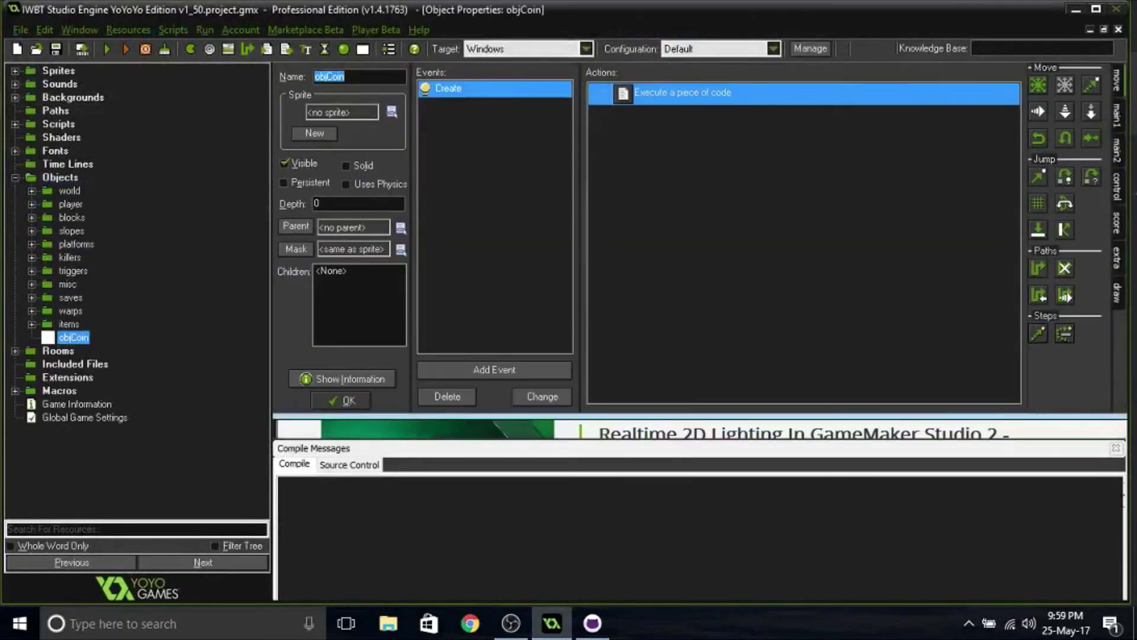
click(1116, 448)
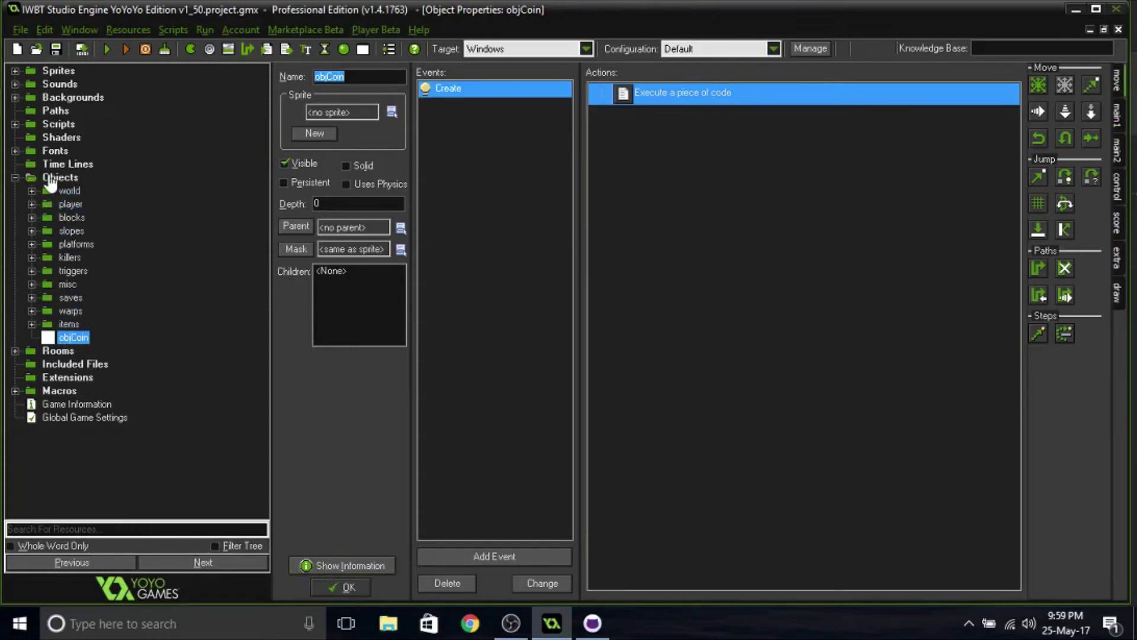
- Create a group named Fuzzy298 under Objects
right_click(48, 178)
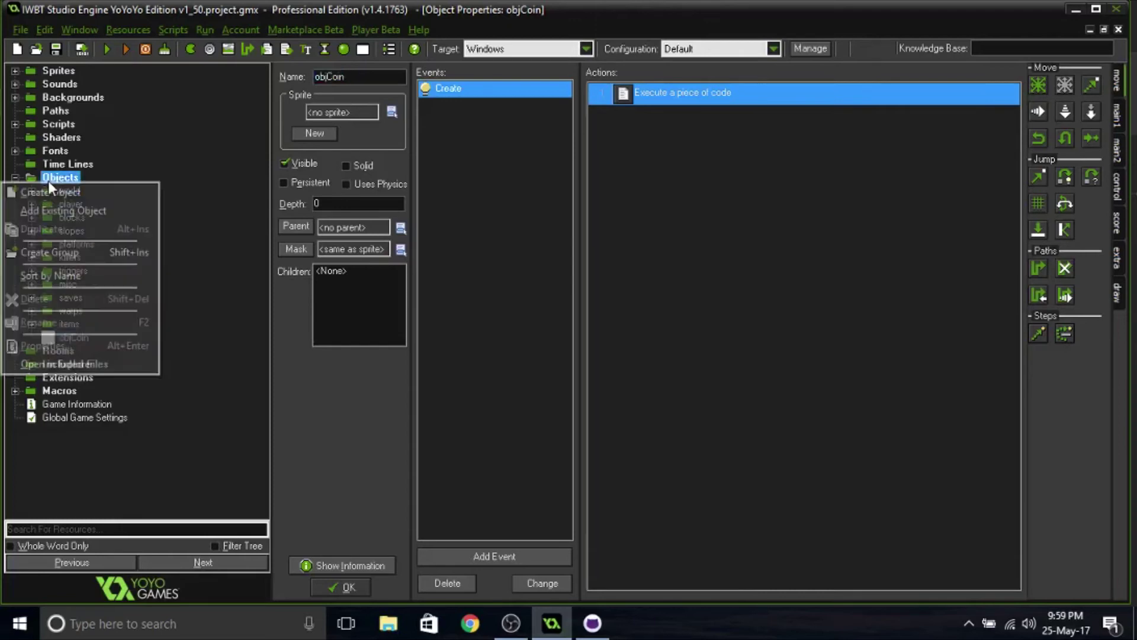
click(58, 124)
right_click(66, 179)
click(52, 254)
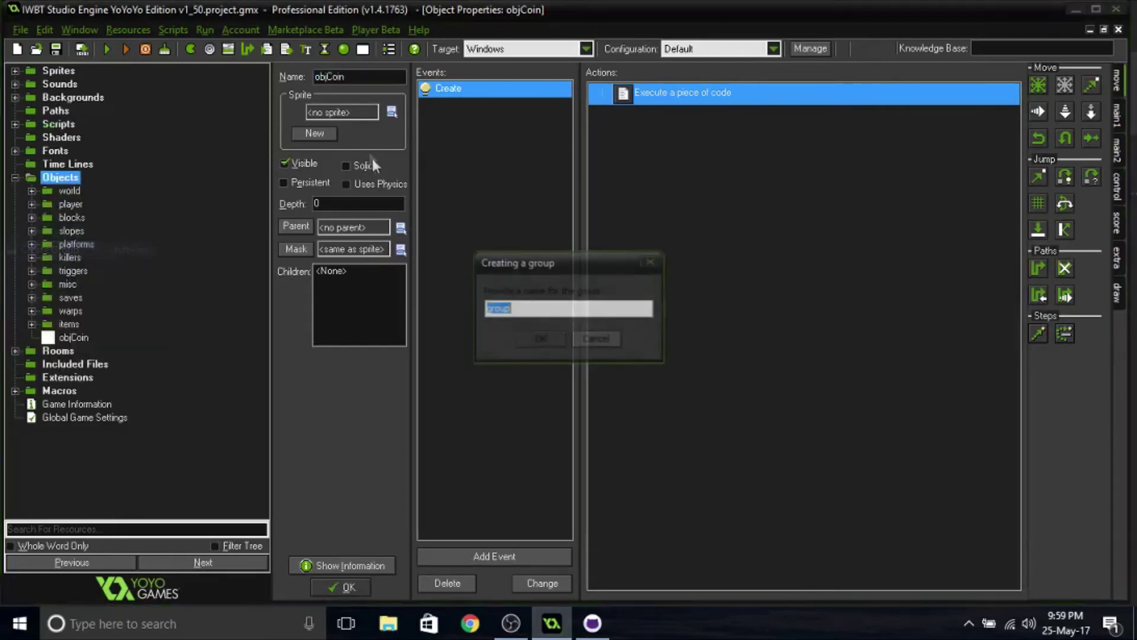
text(Fuzzy298)
key(Return)
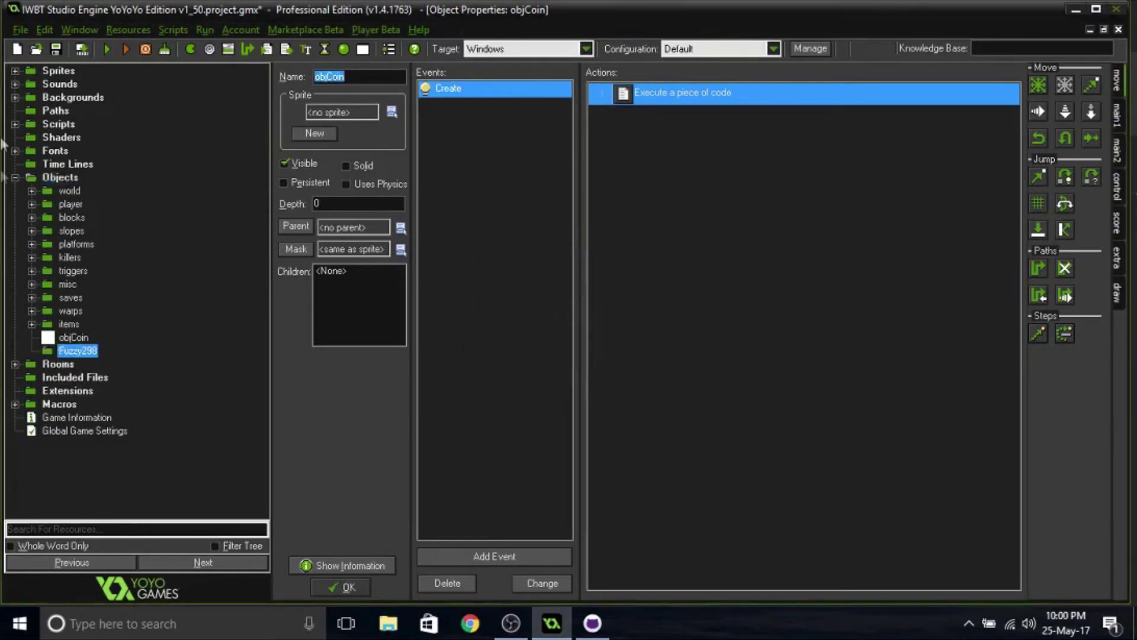
- Create an object named objFuzzy298Coin inside the Fuzzy298 group
right_click(74, 350)
click(50, 361)
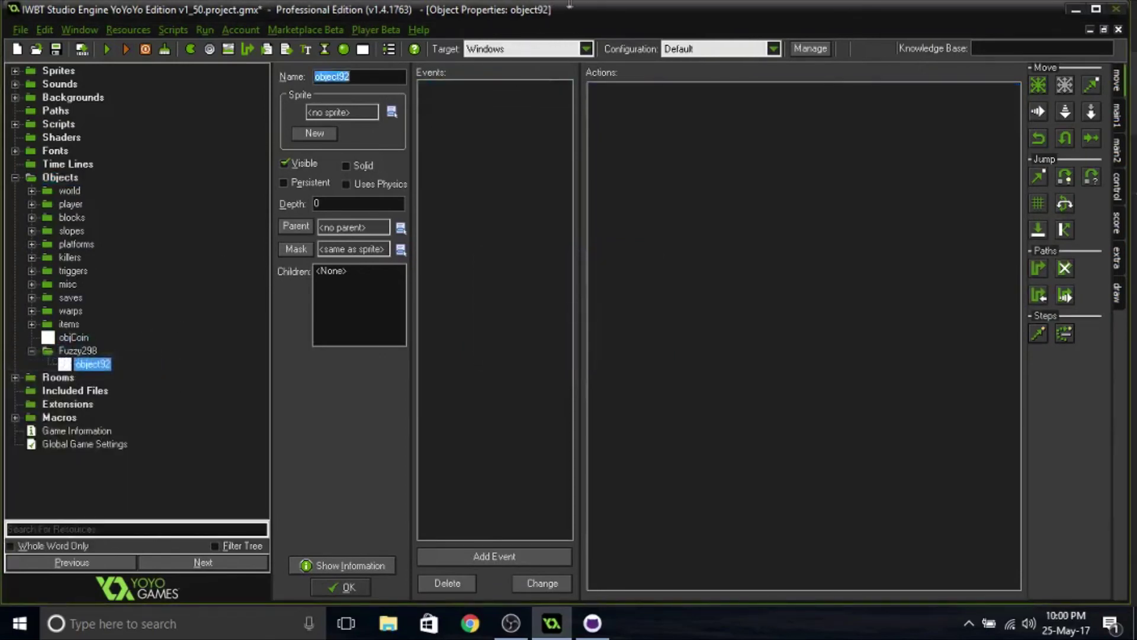
text(objFuzzy298)
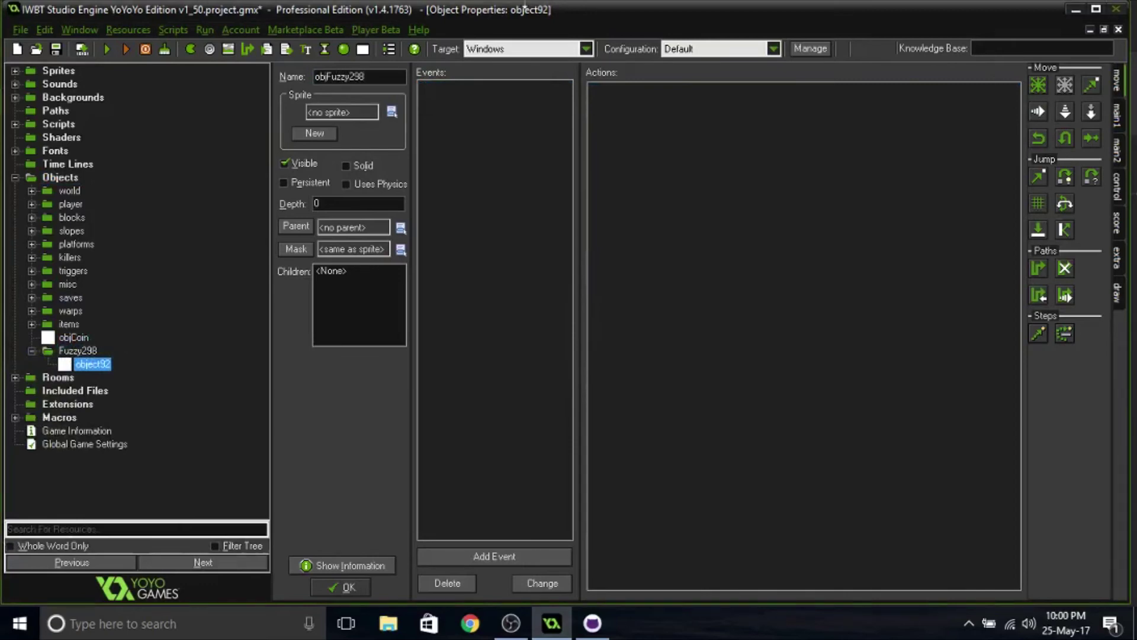
text(Coin)
key(Return)
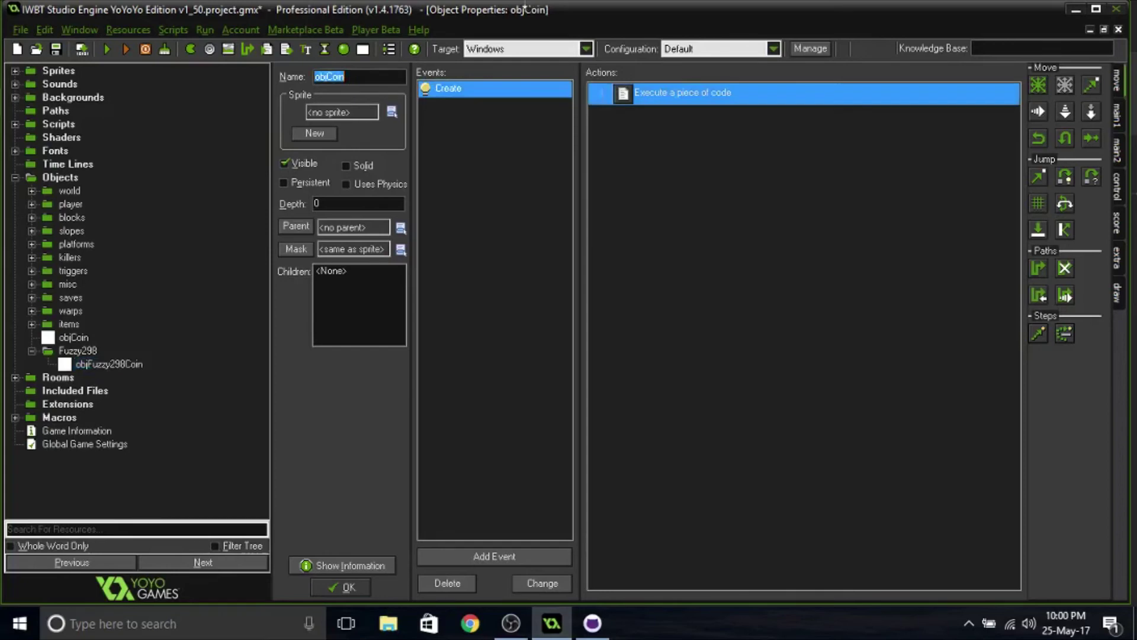
- Try a variation of the coin object's name in the Fuzzy298 group and restore the name objFuzzy298Coin
double_click(131, 370)
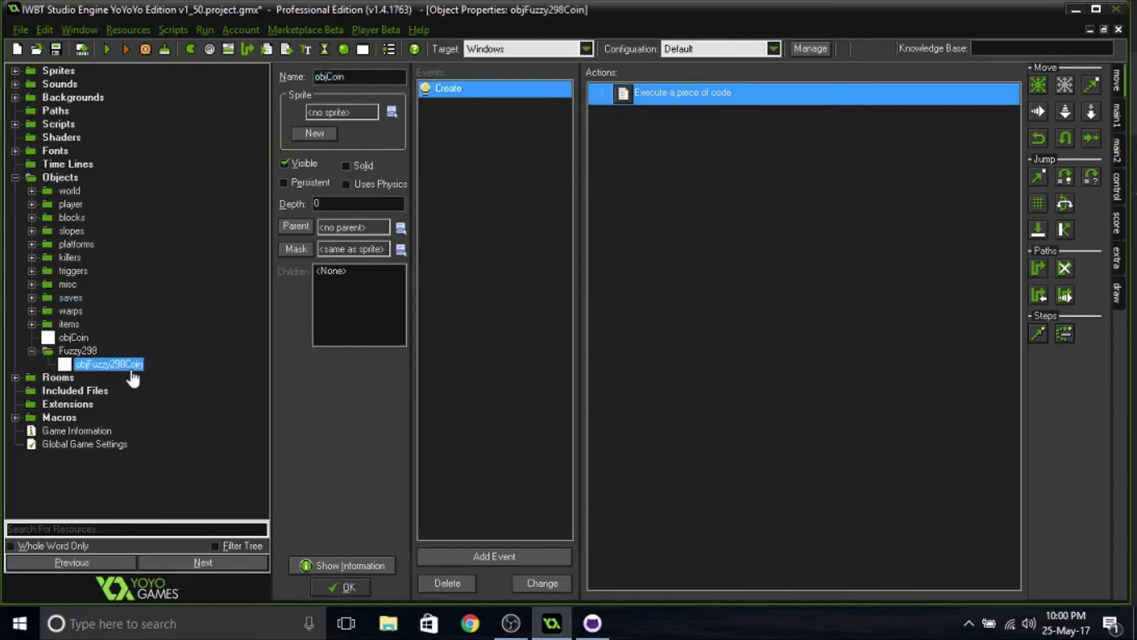
drag(365, 77, 347, 77)
key(BackSpace)
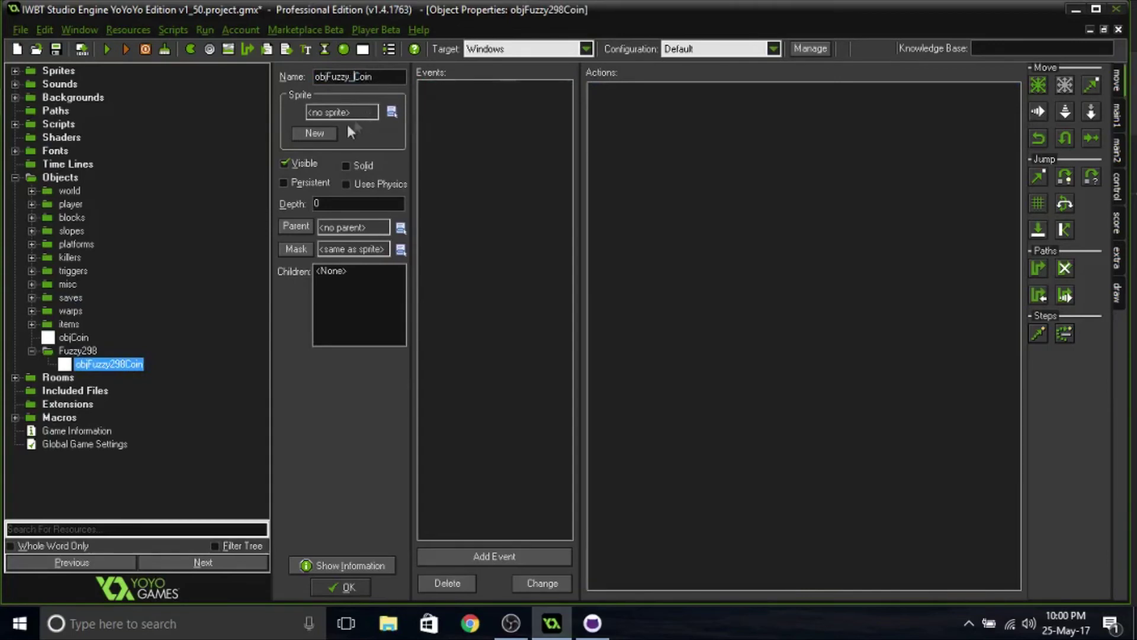
key(BackSpace)
text(uzzy298)
click(346, 586)
- Open the properties of objFuzzy298Coin and compare its name and group placement with objCoin
double_click(109, 364)
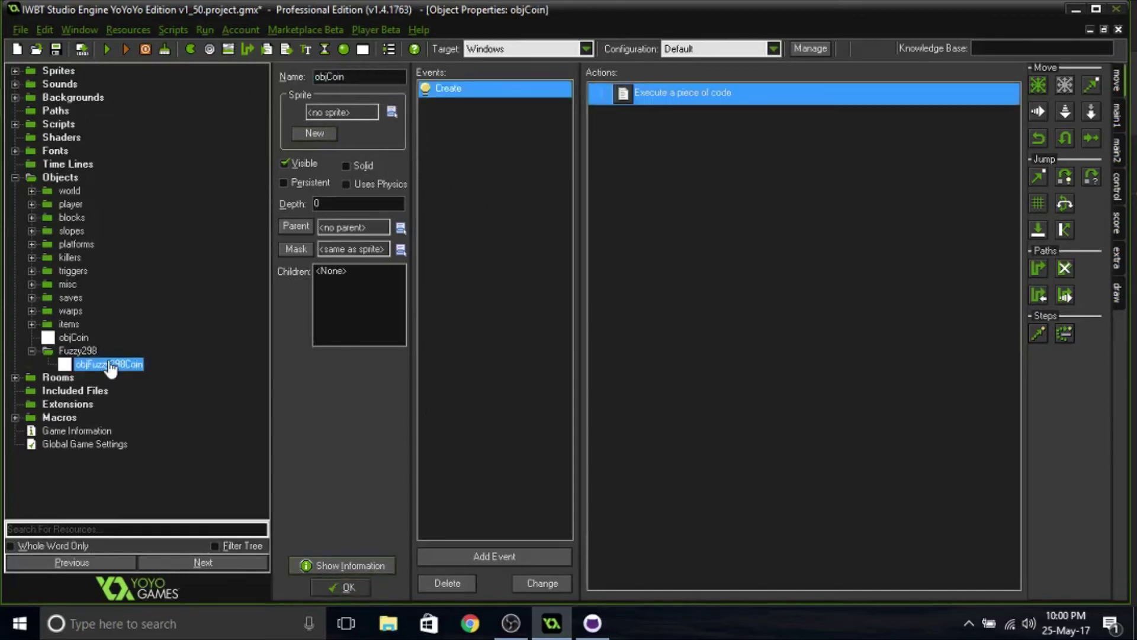
click(60, 336)
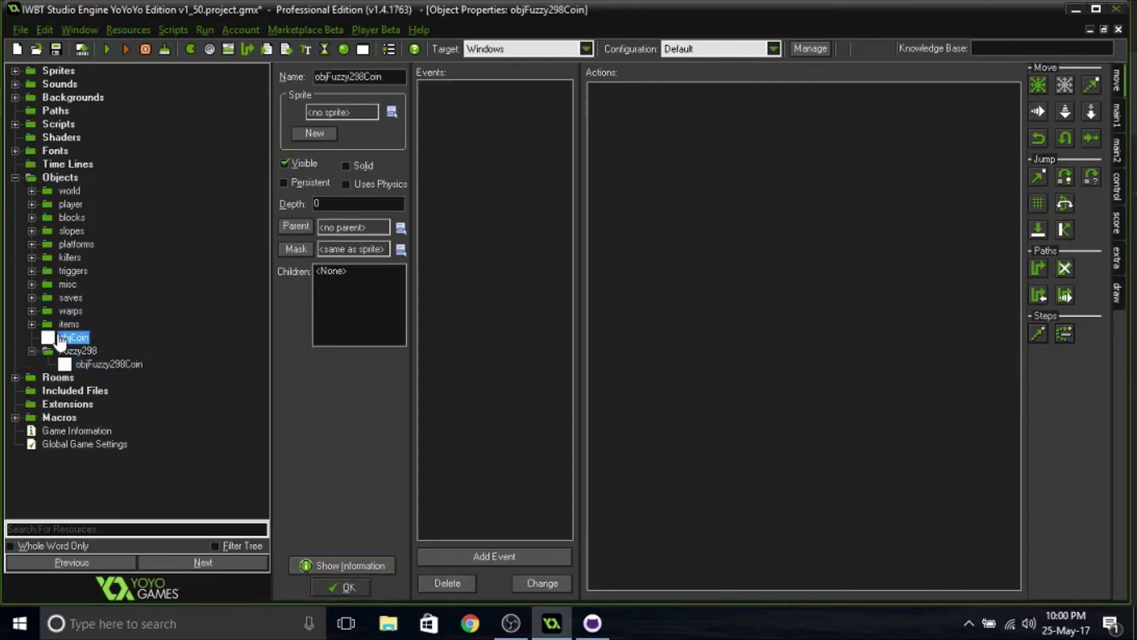
drag(141, 366, 62, 363)
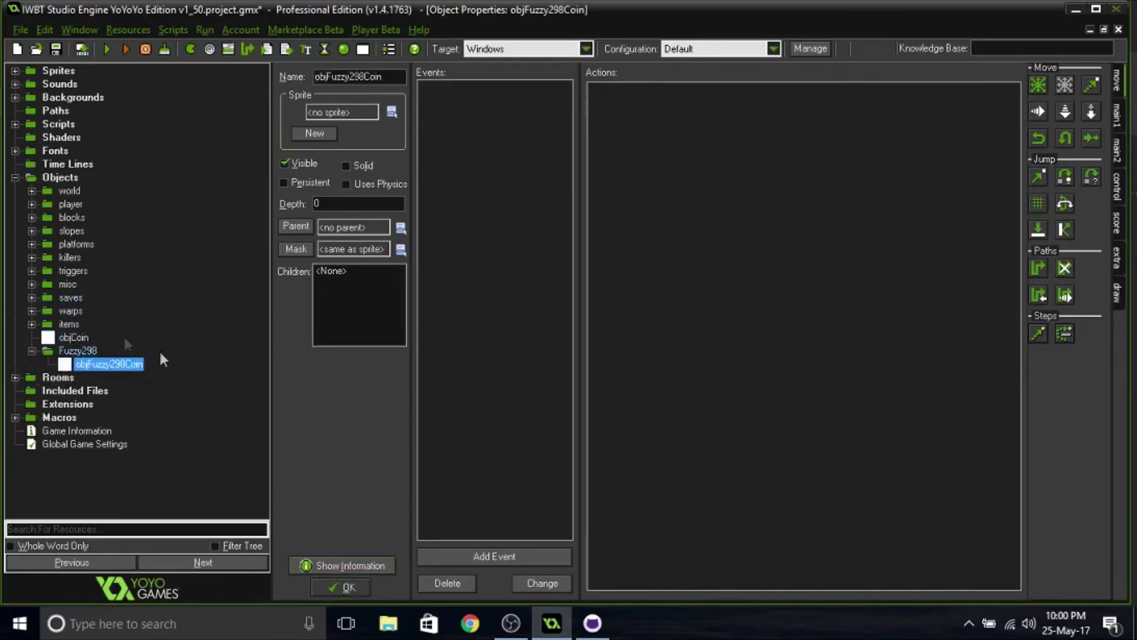
mouse_move(71, 337)
mouse_down()
mouse_move(46, 358)
mouse_move(74, 311)
mouse_move(85, 322)
mouse_up()
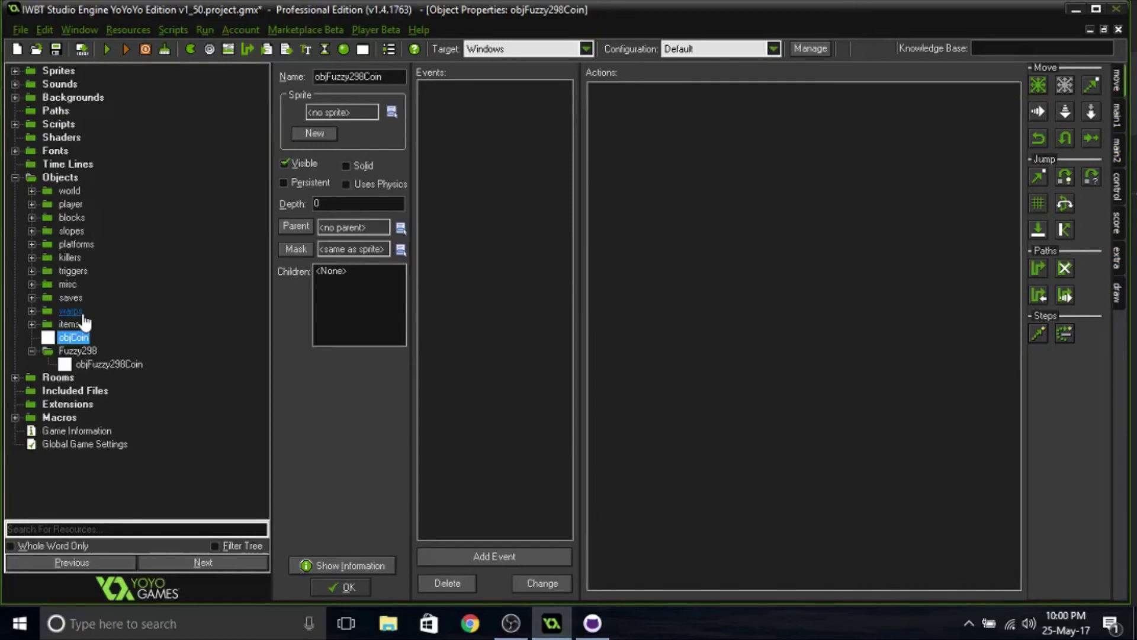
click(103, 364)
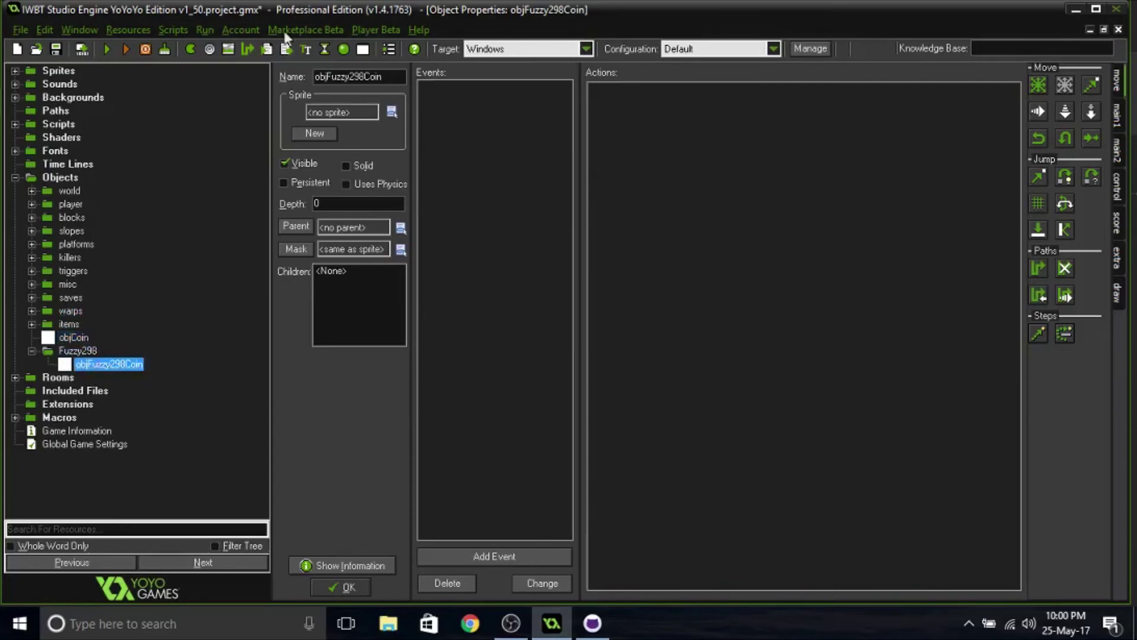
double_click(356, 77)
click(345, 74)
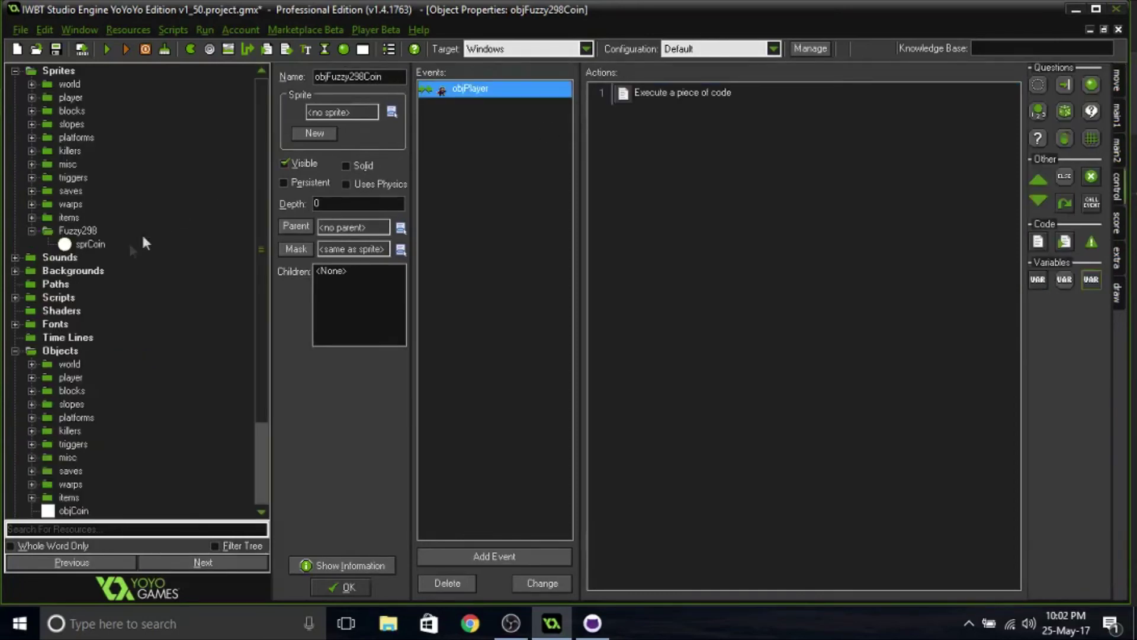
- Review the code action in objFuzzy298Coin's objPlayer collision event and close the object's properties
click(100, 245)
click(692, 96)
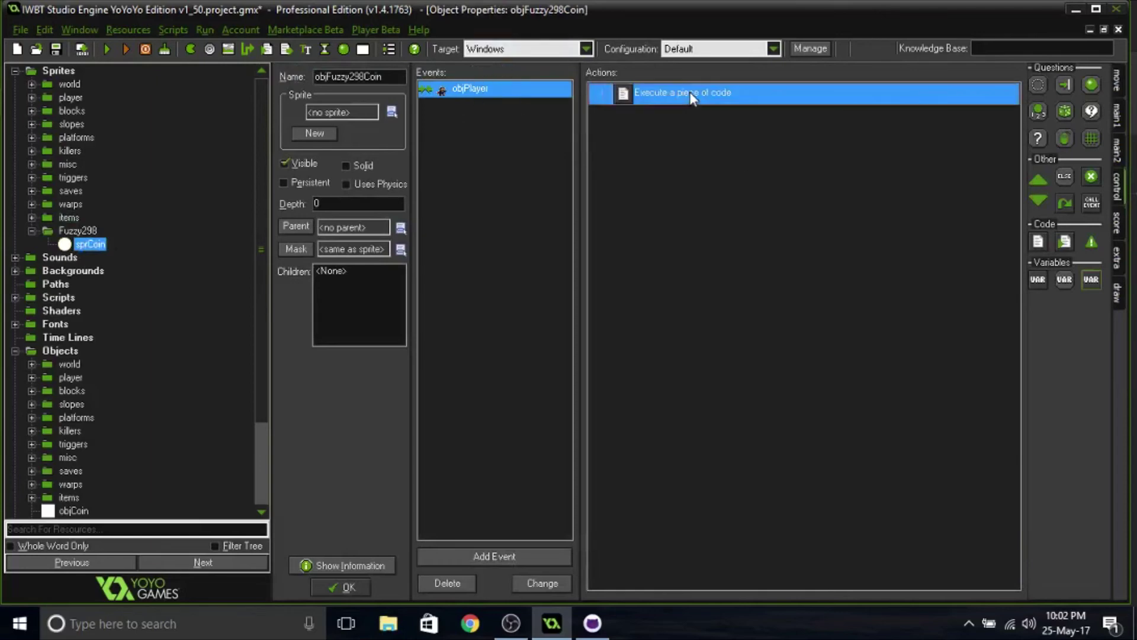
double_click(692, 96)
click(293, 68)
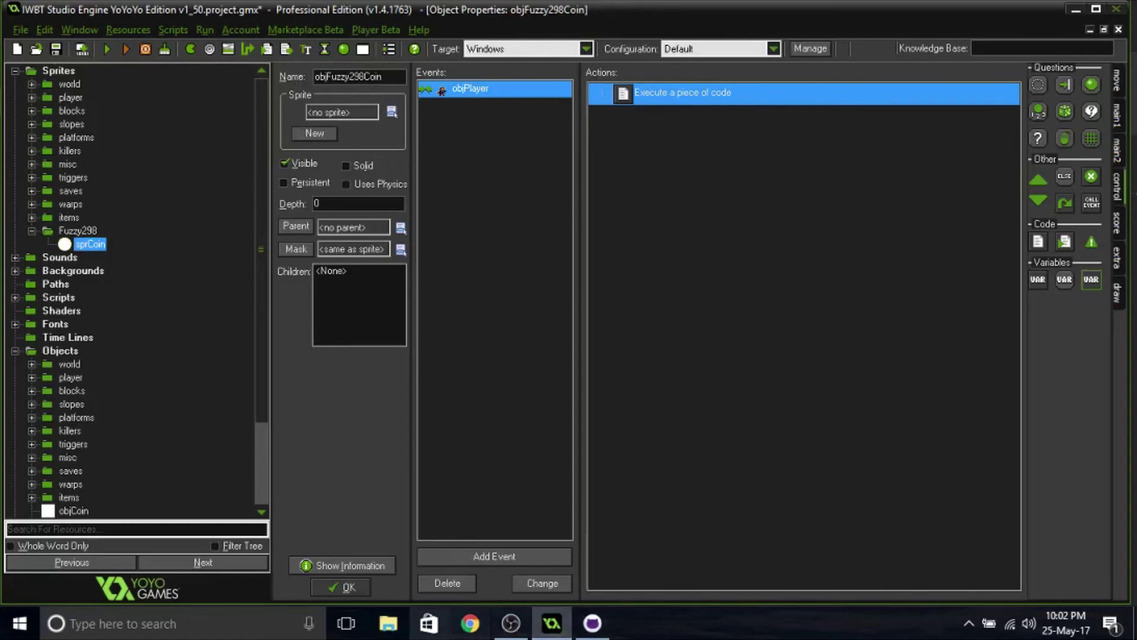
click(349, 585)
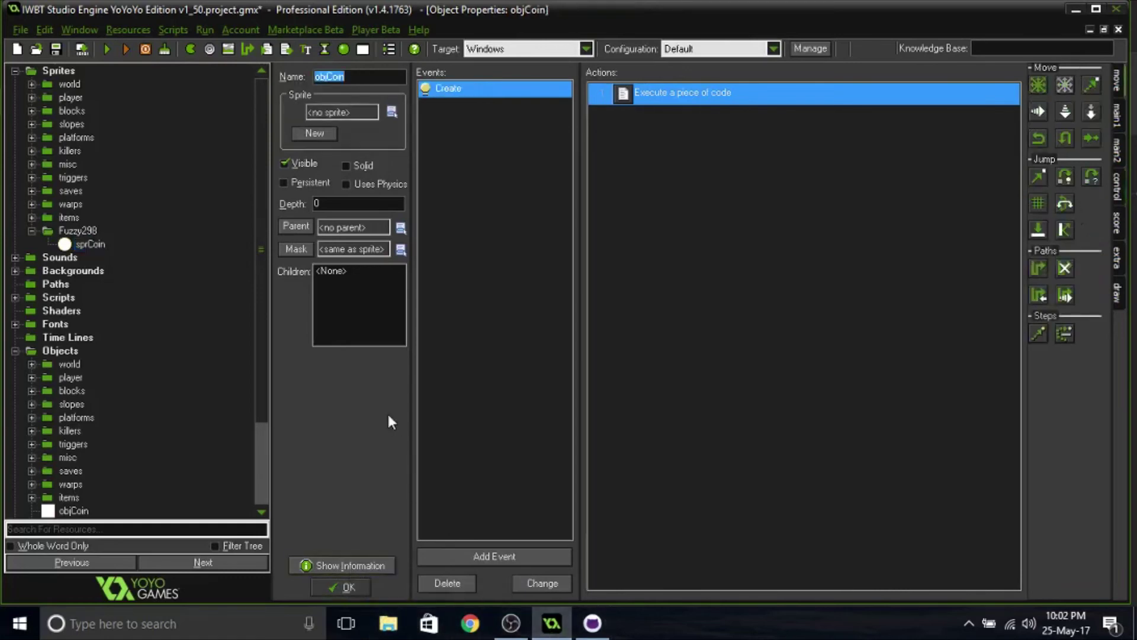
- Rename the sprCoin sprite in the Fuzzy298 sprite group as sprFuzzy298Coin and save the project
click(105, 243)
double_click(90, 244)
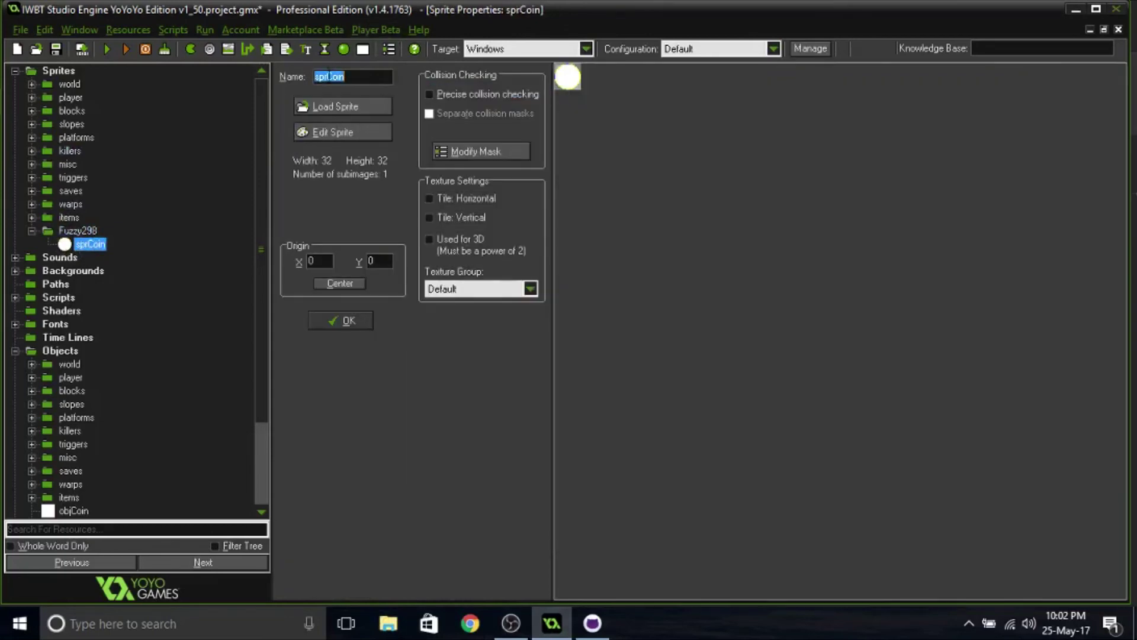
text(Fuzzy298)
drag(349, 77, 332, 76)
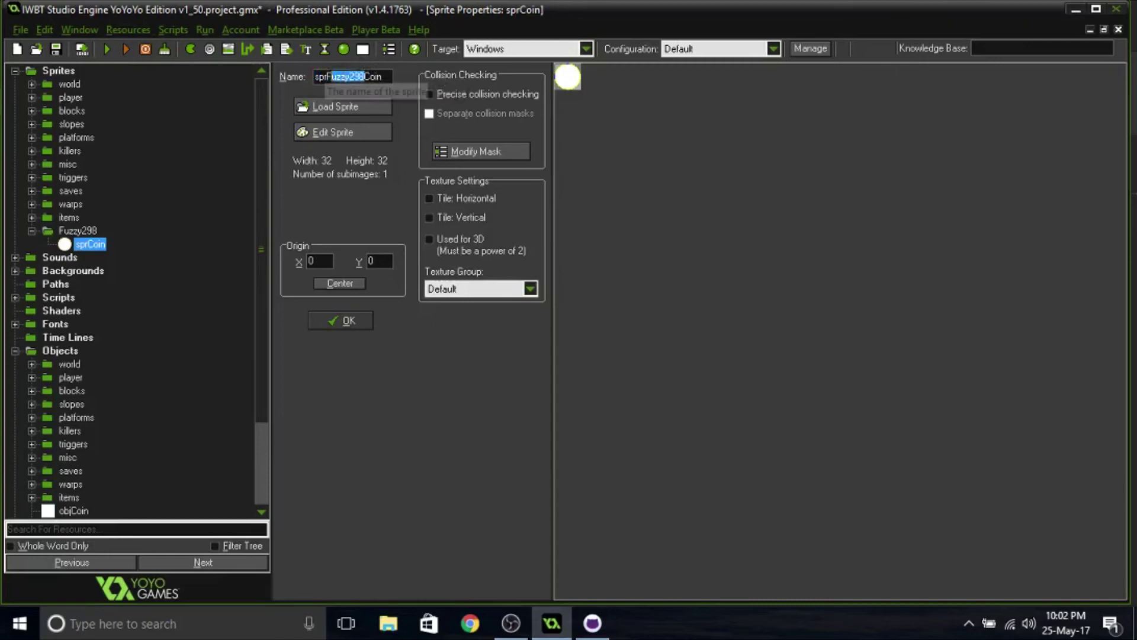
click(385, 76)
click(333, 76)
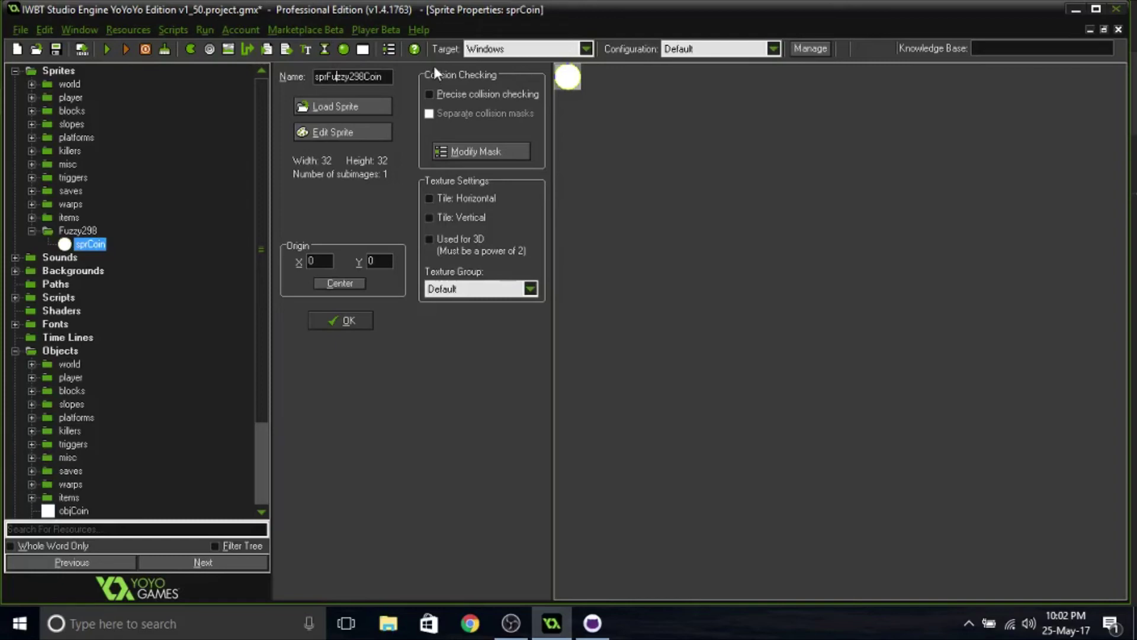
drag(361, 77, 329, 85)
click(350, 77)
drag(364, 77, 326, 83)
click(326, 83)
click(348, 320)
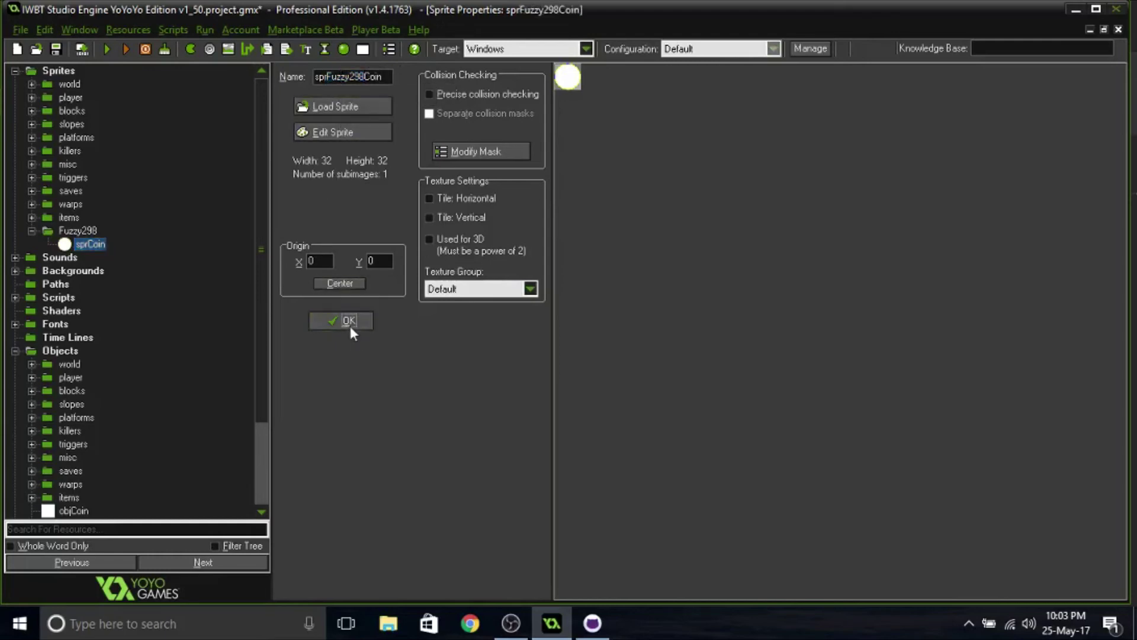
click(56, 49)
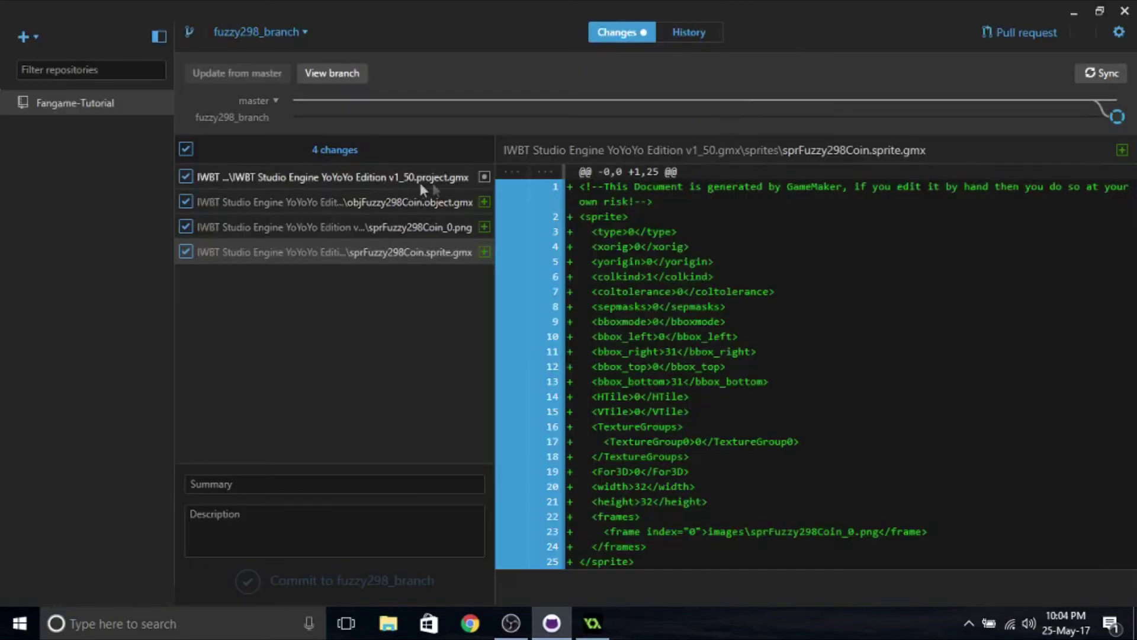
- Switch to GitHub Desktop and examine the changed project, object, image and sprite files on fuzzy298_branch
click(429, 181)
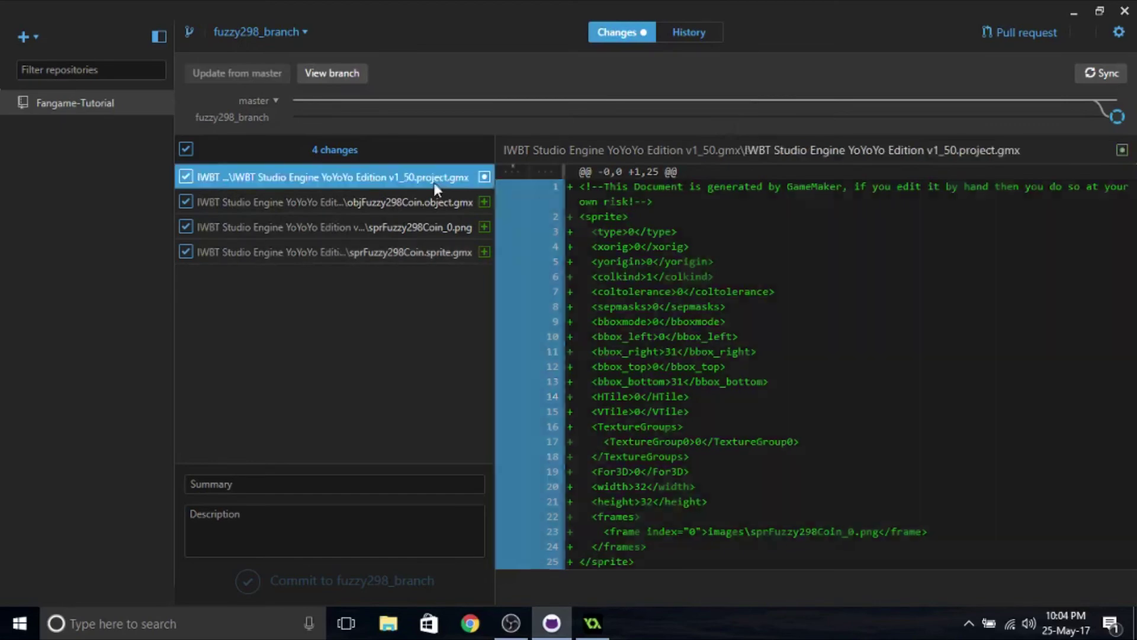
click(349, 202)
click(367, 227)
click(343, 203)
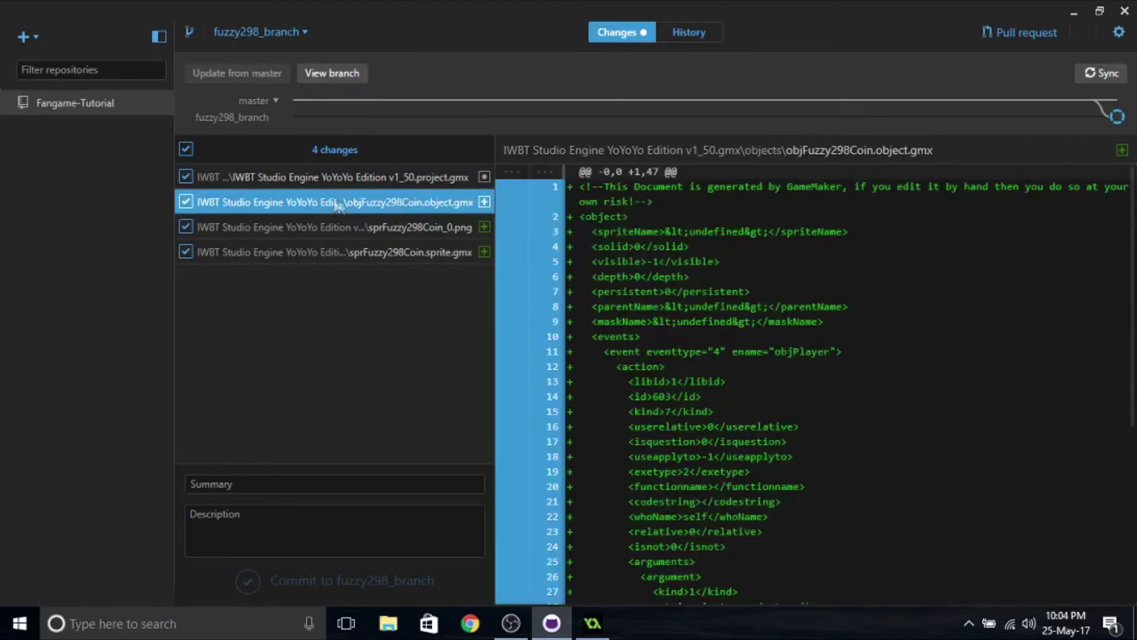
click(373, 227)
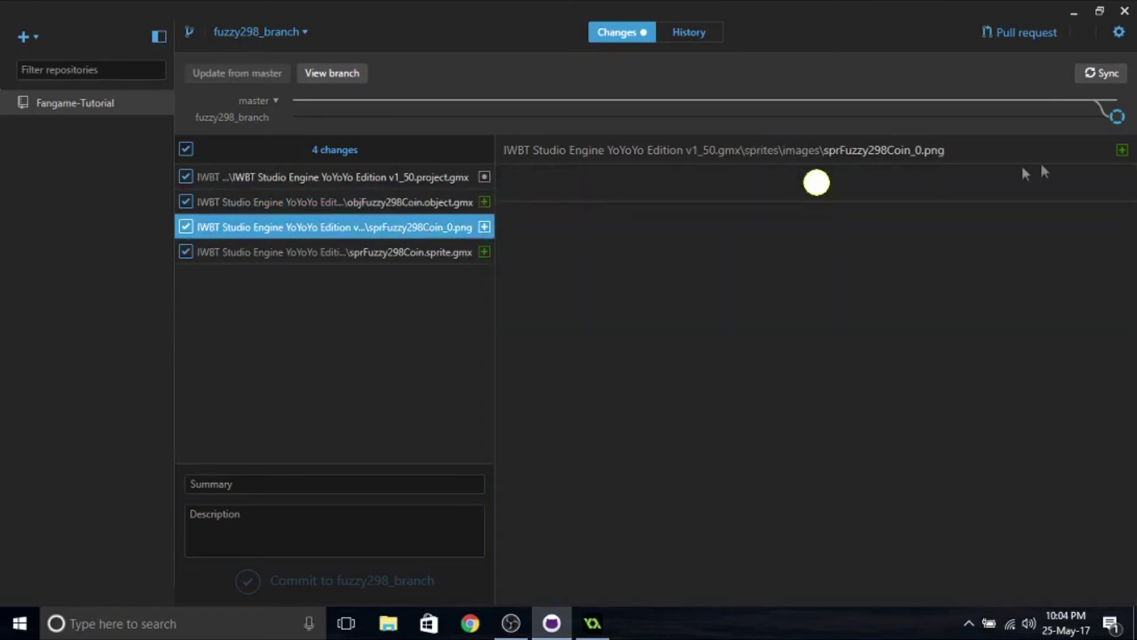
click(356, 253)
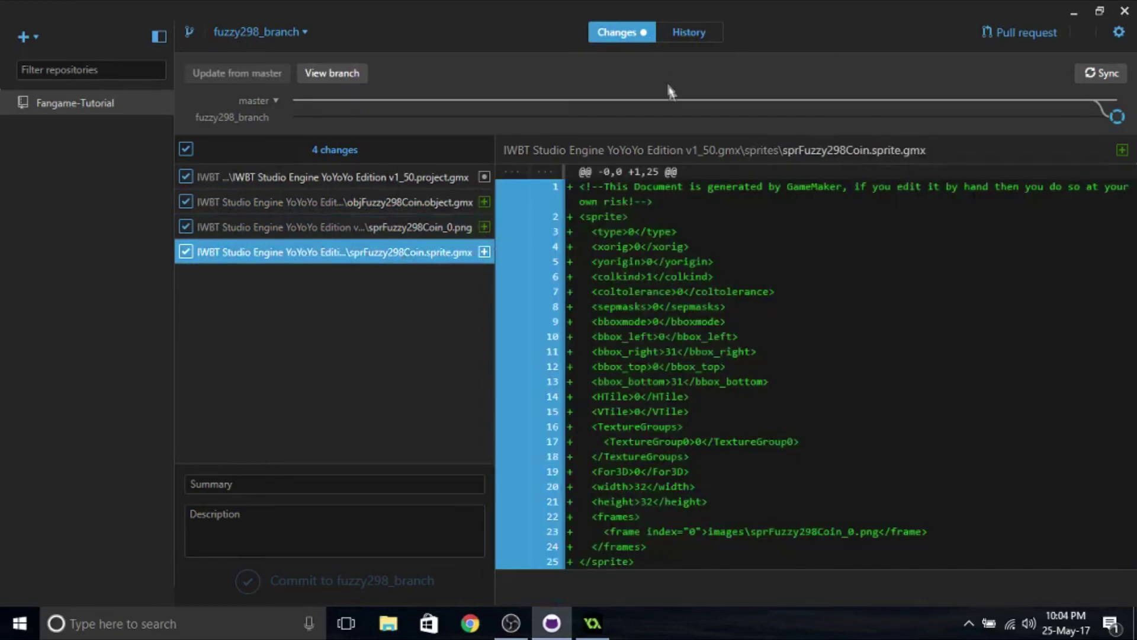
- Commit all changes to fuzzy298_branch with the summary "Added my own coin" and sync the branch
click(214, 484)
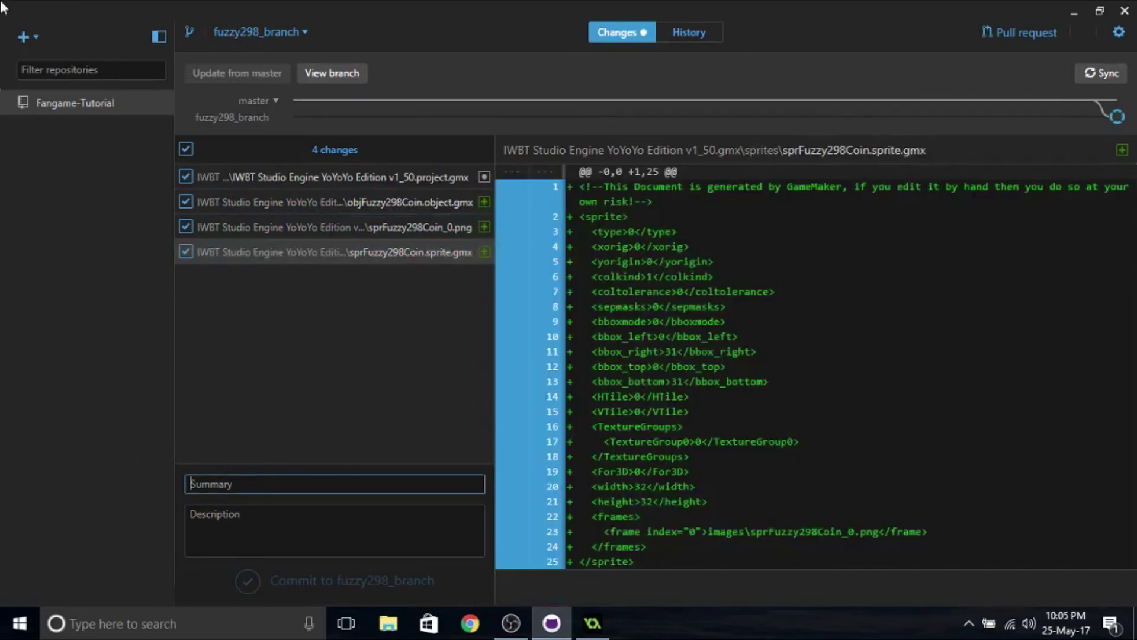
text(Add)
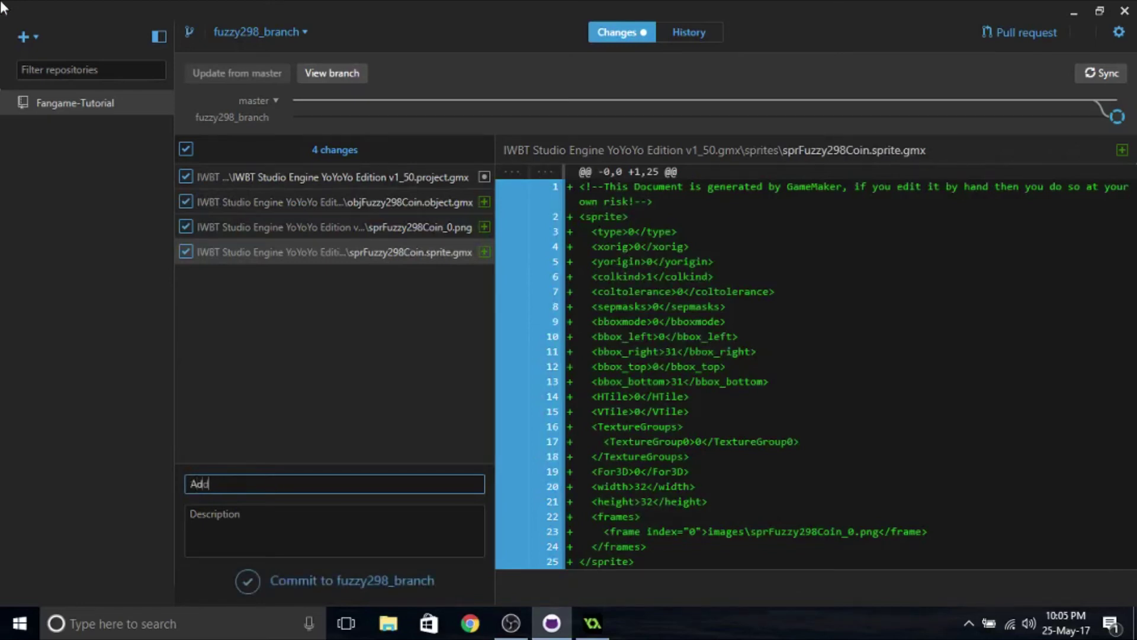
text(ed mycoin)
key(BackSpace)
key(BackSpace)
key(BackSpace)
key(BackSpace)
text(c)
key(BackSpace)
text(own coin)
click(245, 584)
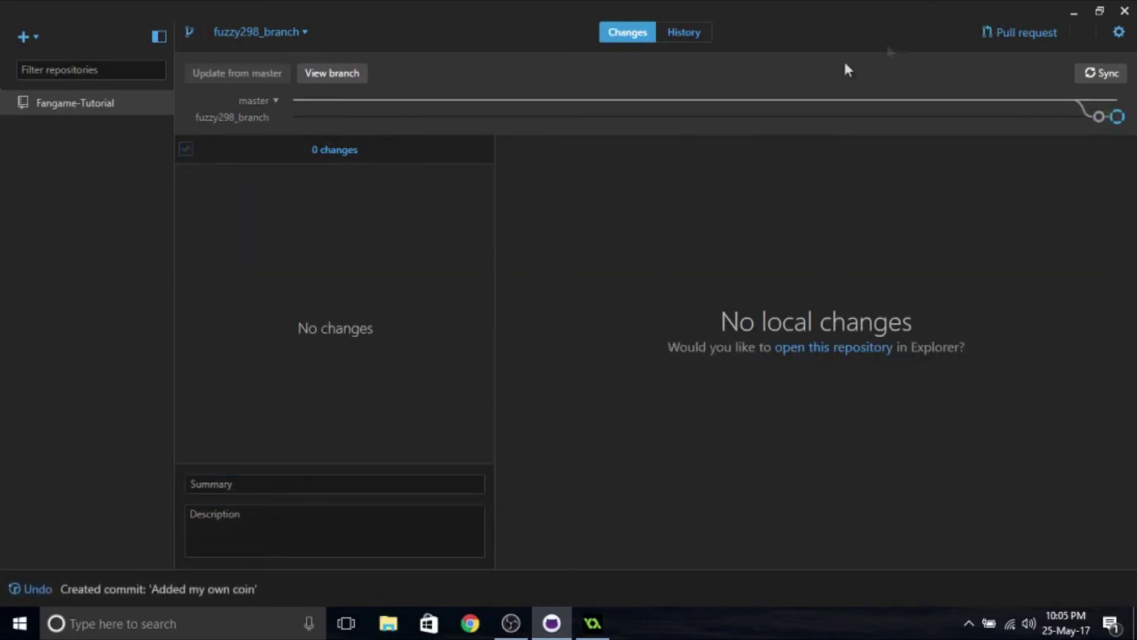
click(1095, 70)
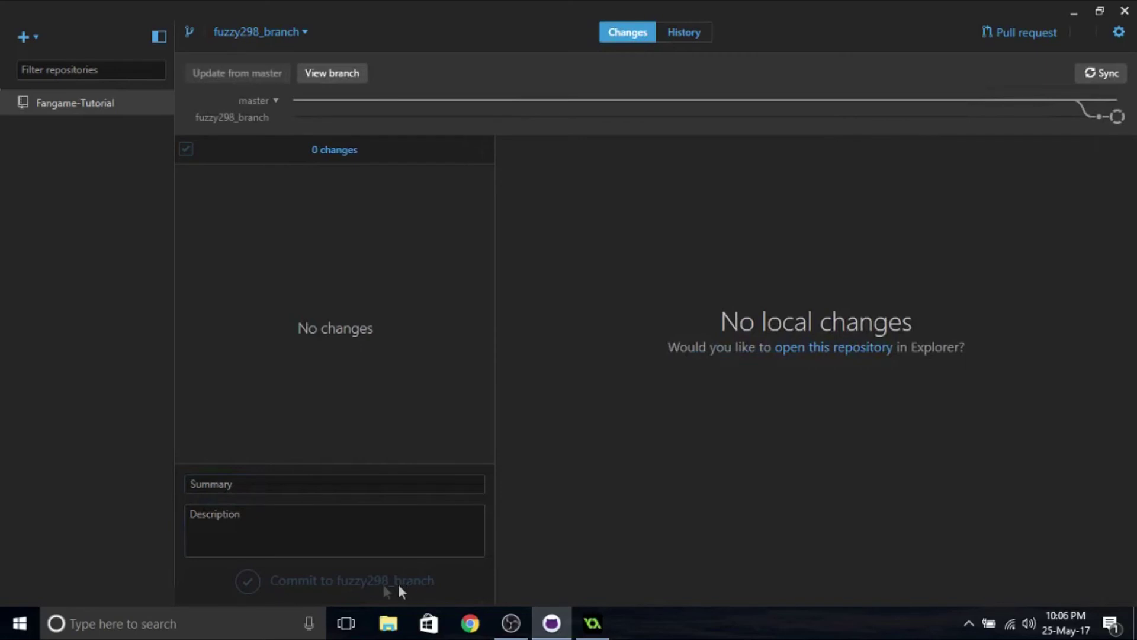
- Send a pull request titled "Added my own coin" from fuzzy298_branch into master, leaving the description empty
click(994, 31)
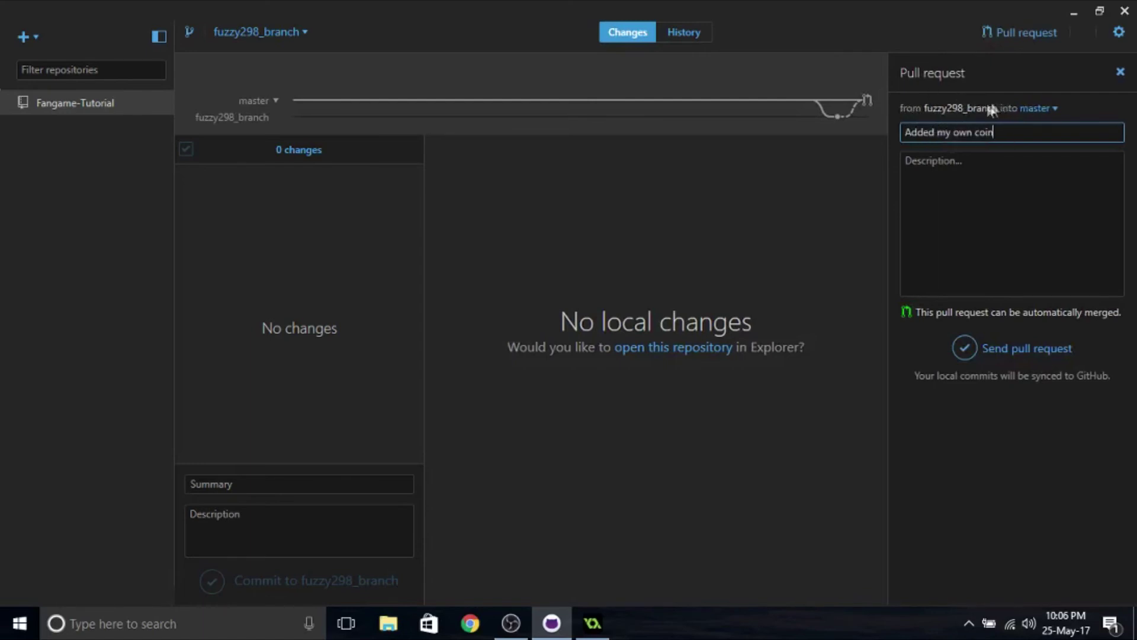
click(1051, 108)
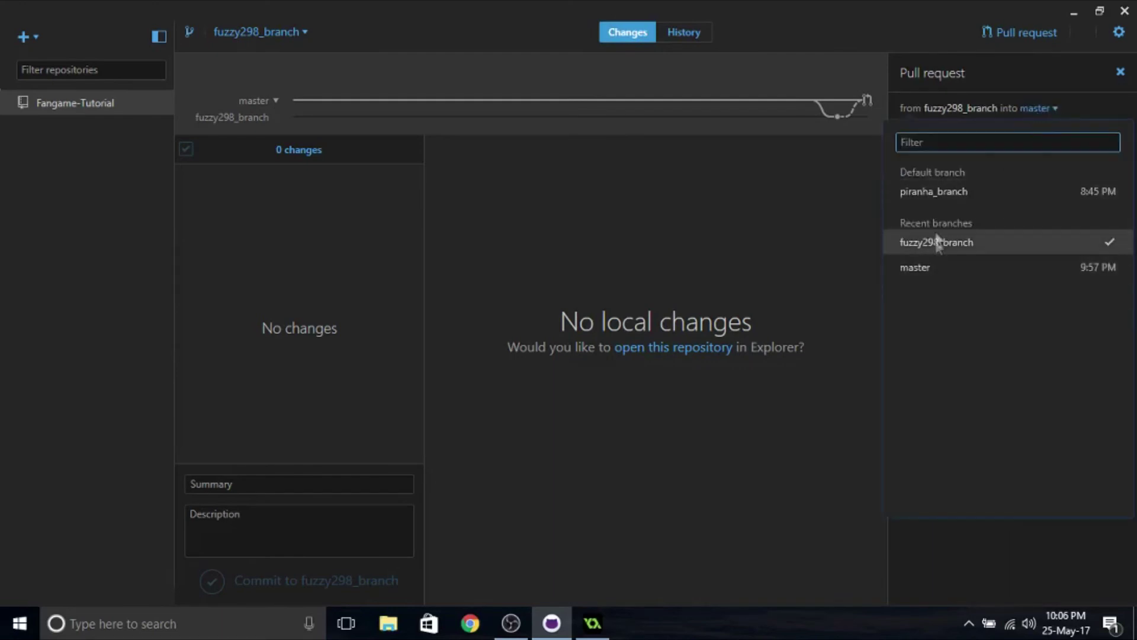
click(916, 192)
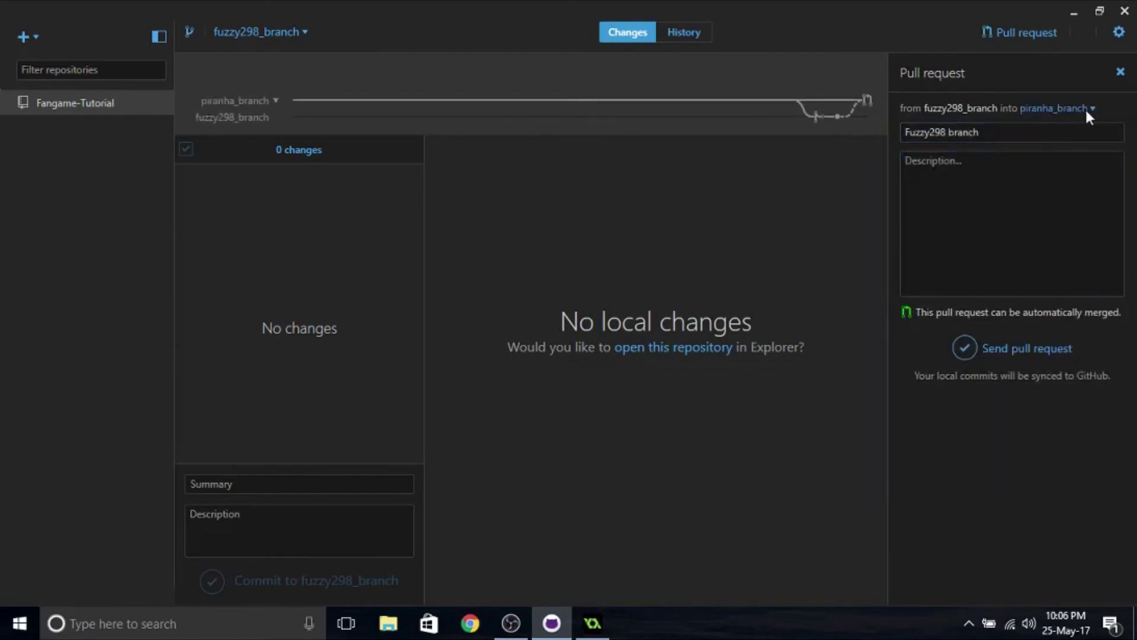
click(1086, 109)
click(933, 275)
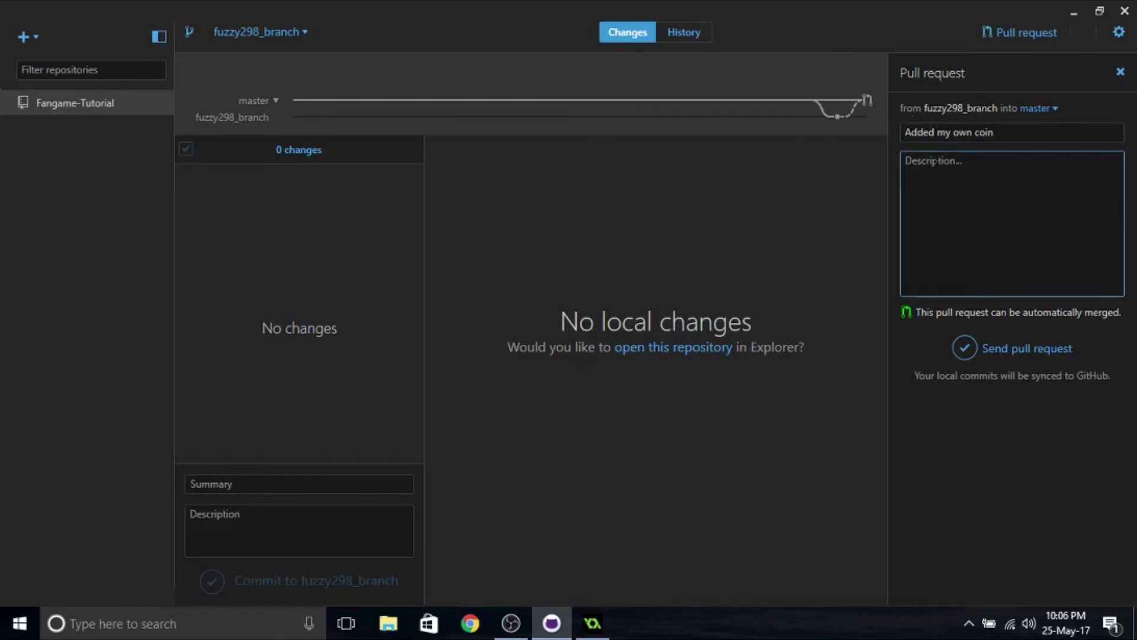
click(967, 351)
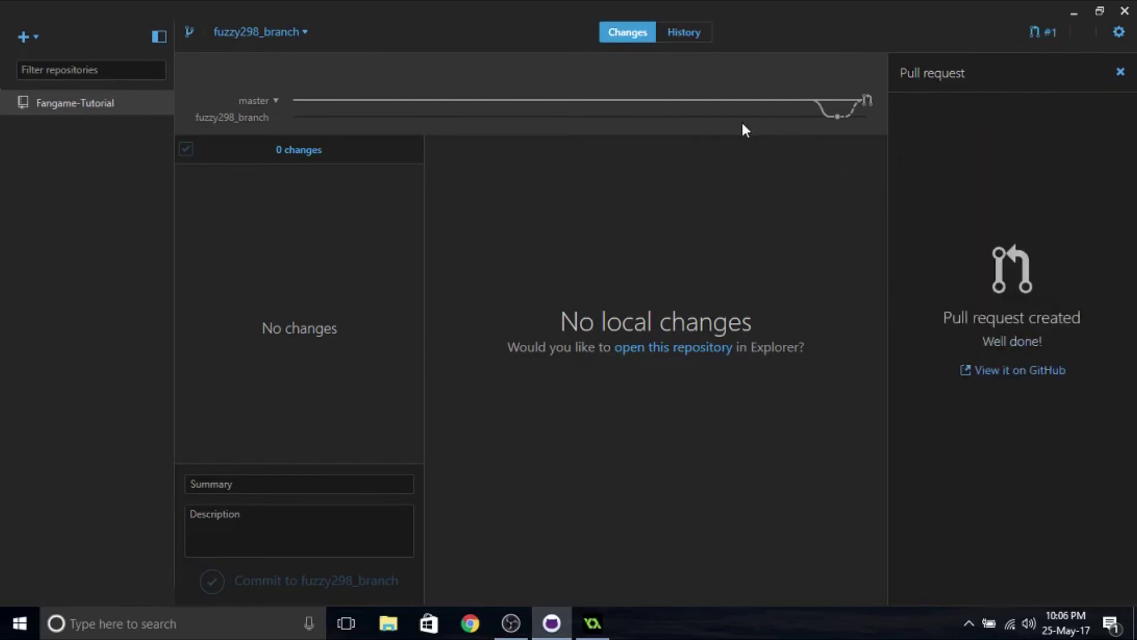
- Open the new pull request on GitHub in the browser, merge it into master and confirm the merge
click(981, 369)
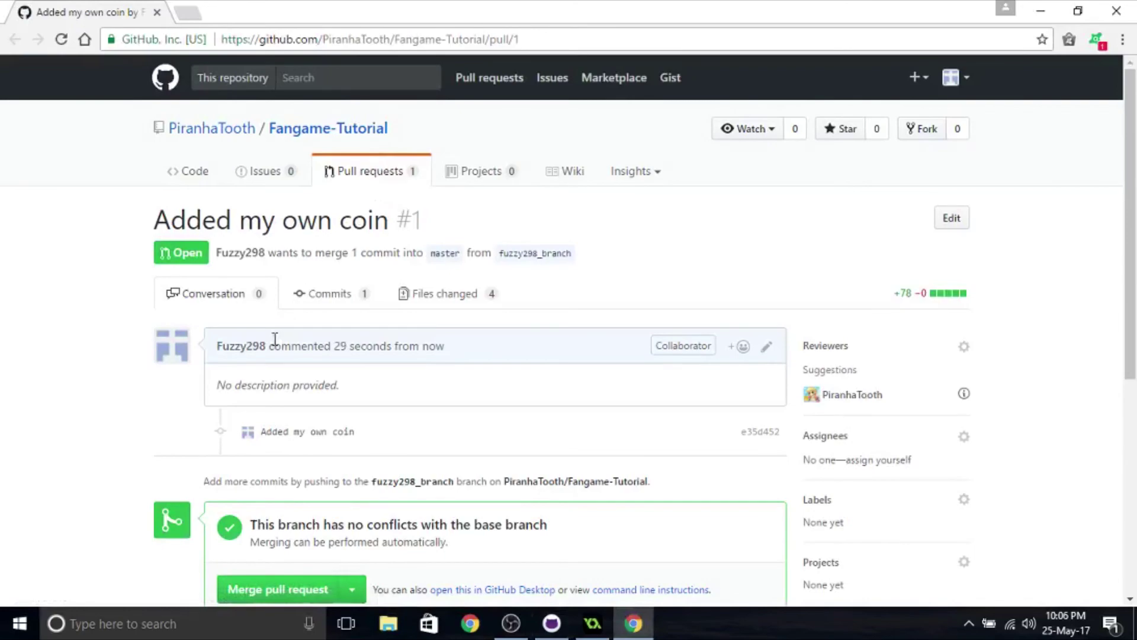
scroll(296, 249, down, 3)
scroll(225, 170, up, 2)
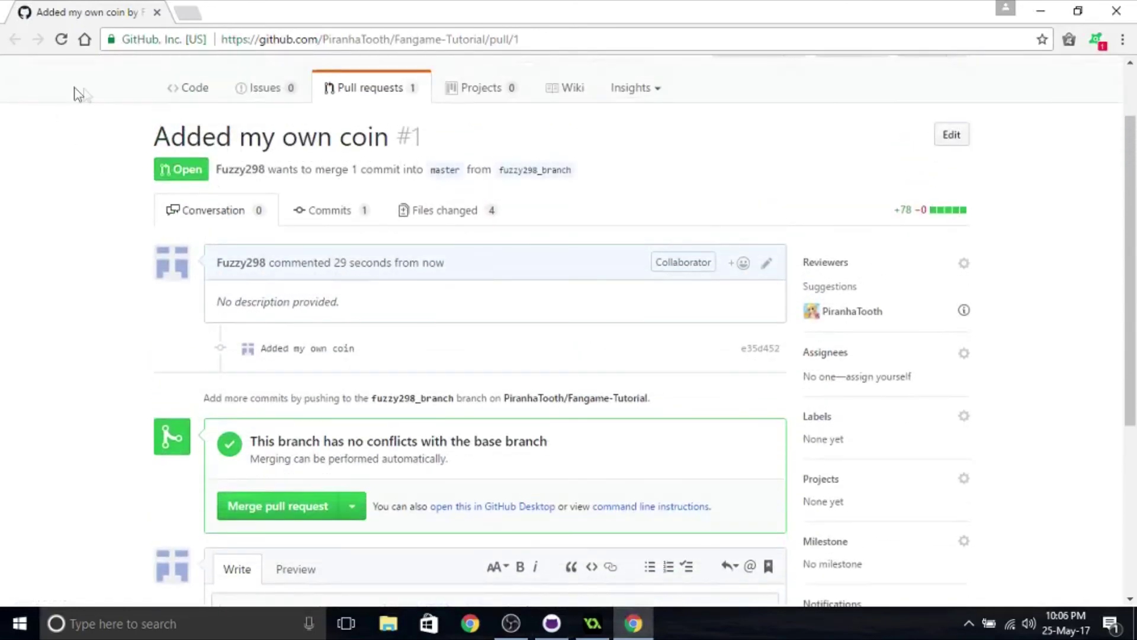
scroll(363, 96, up, 1)
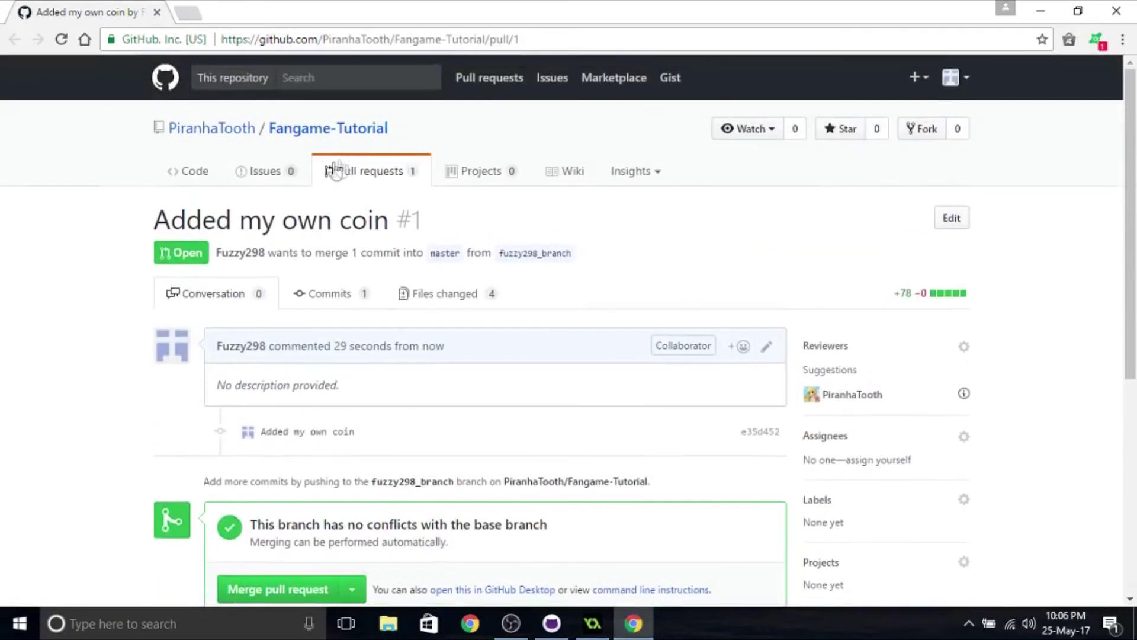
scroll(237, 385, down, 3)
scroll(263, 533, up, 2)
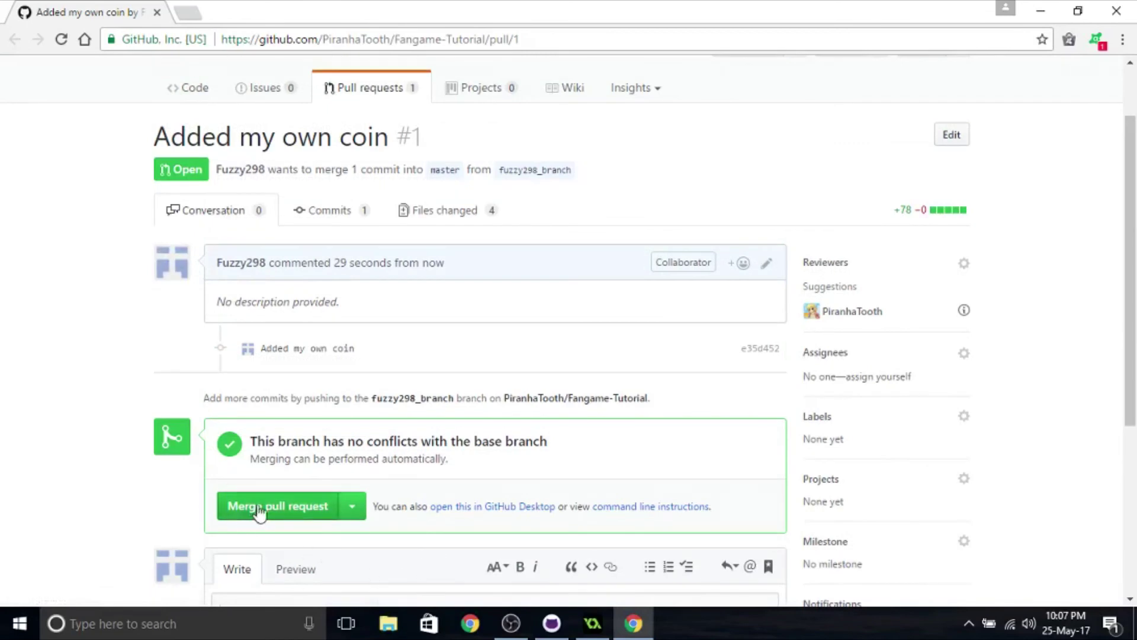
click(256, 509)
click(248, 537)
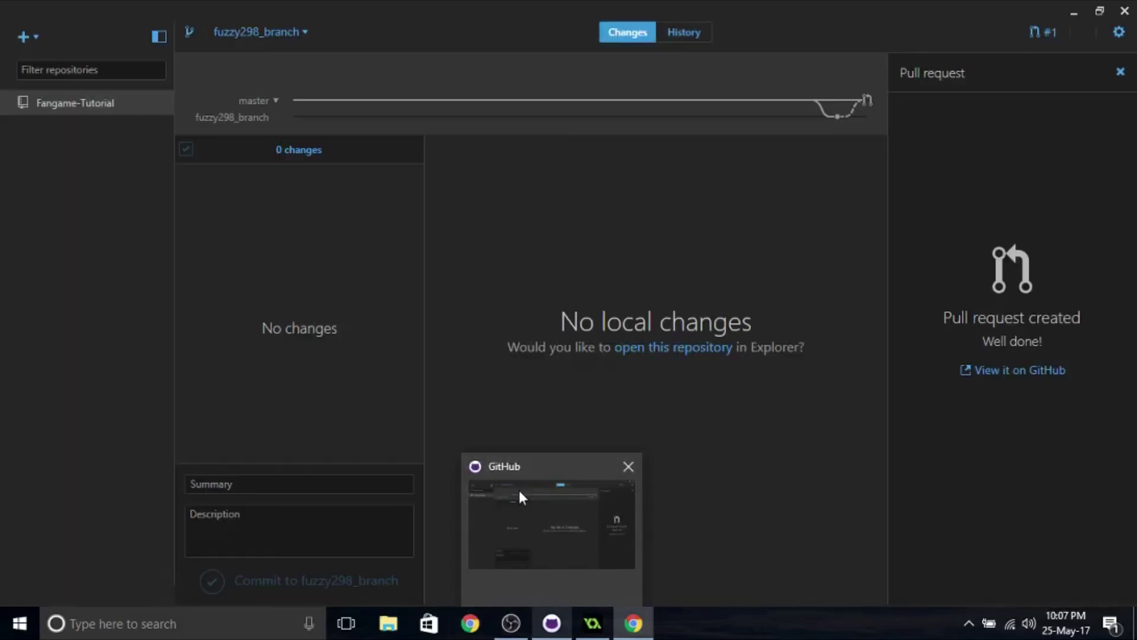
mouse_move(592, 623)
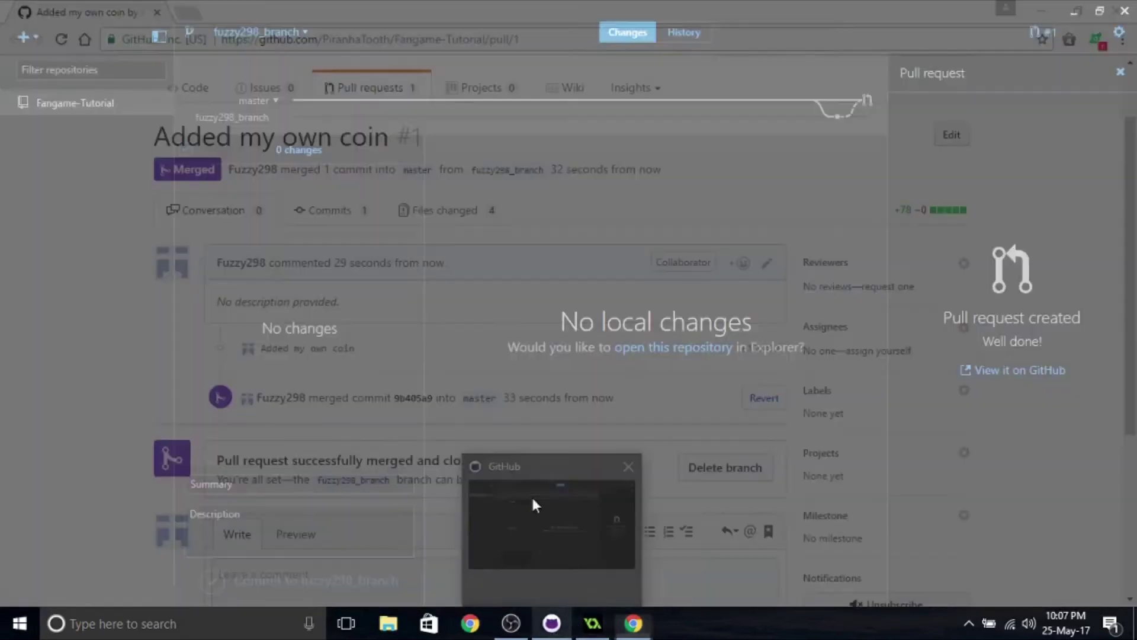
- Switch to GitHub Desktop, check out the master branch, close the pull request pane and sync master
click(531, 495)
click(302, 32)
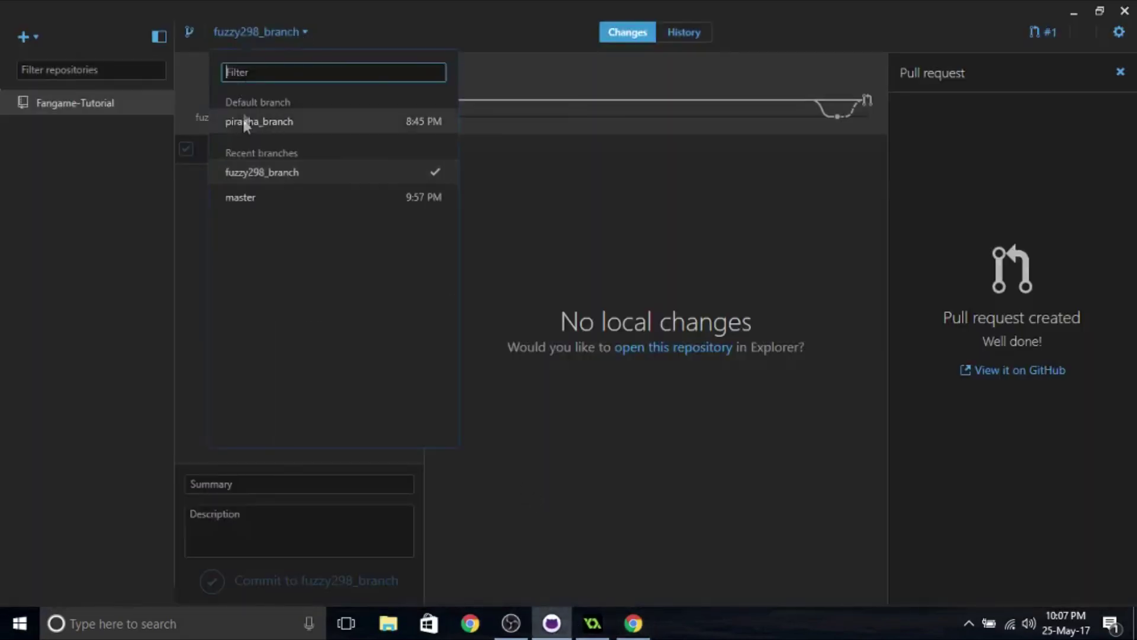
click(232, 198)
click(1120, 72)
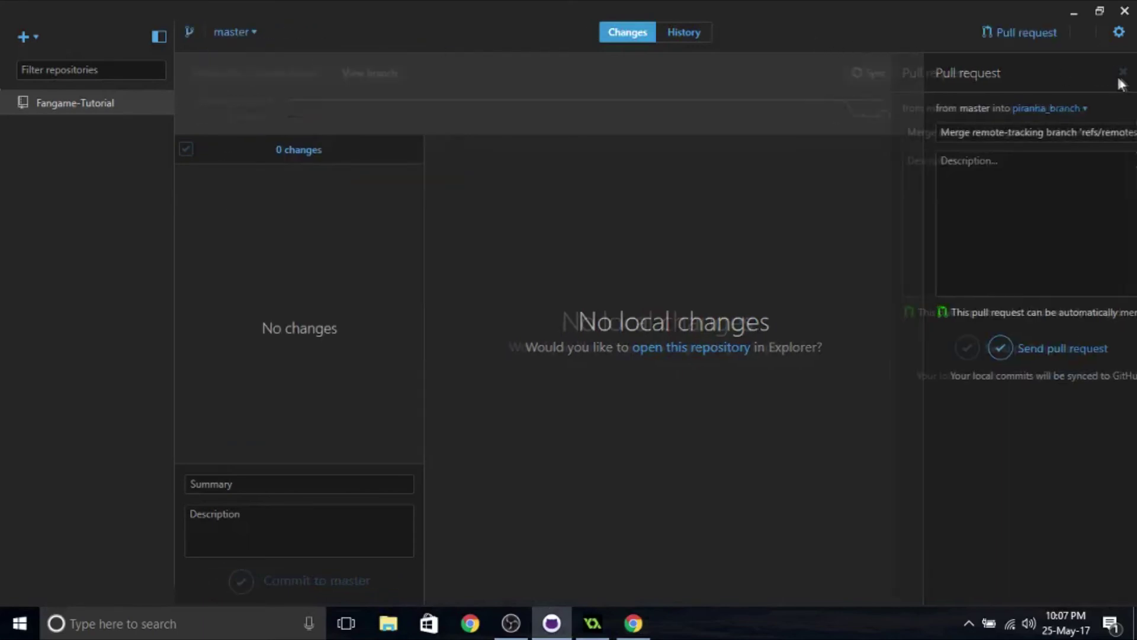
click(1081, 80)
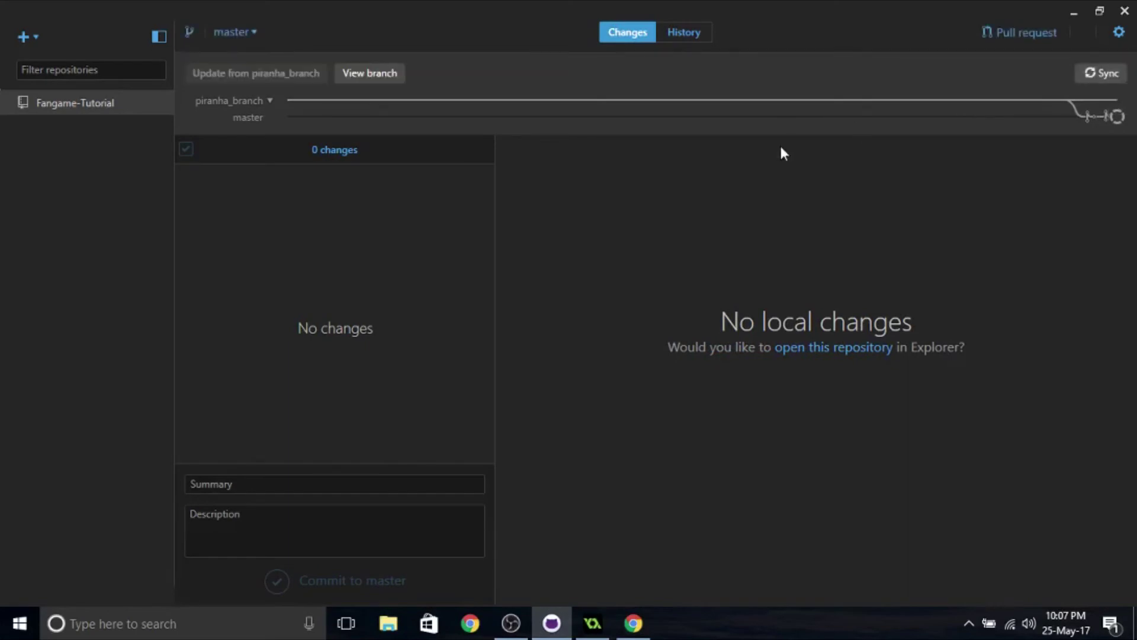
mouse_move(1098, 119)
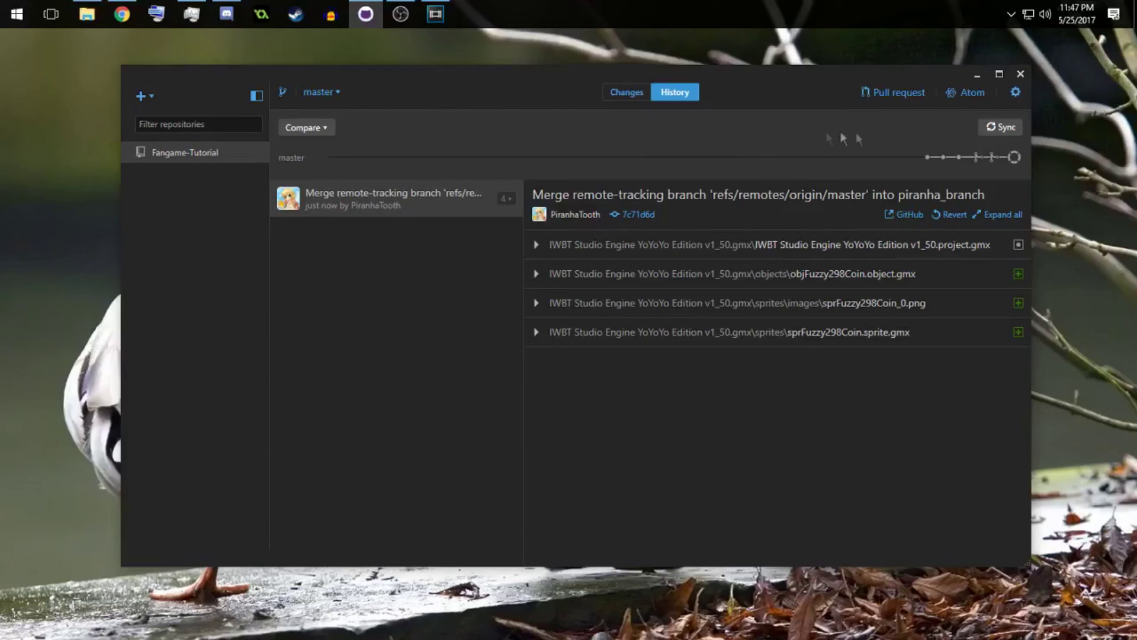
- Sync the master branch of Fangame-Tutorial on the other computer and switch to piranha_branch
click(992, 131)
click(339, 95)
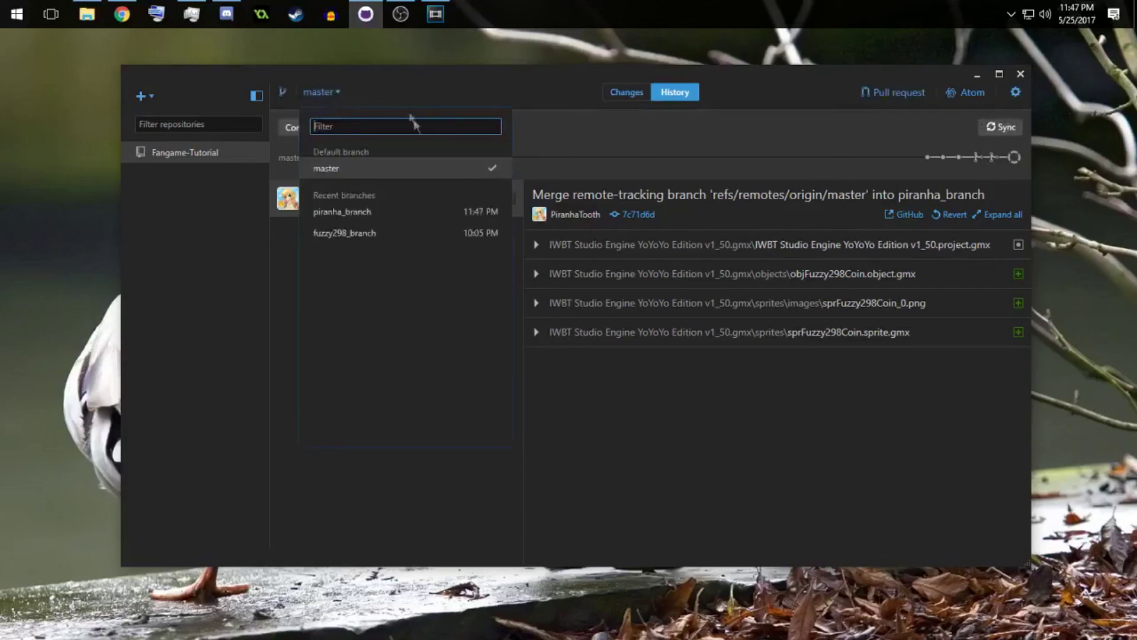
click(349, 215)
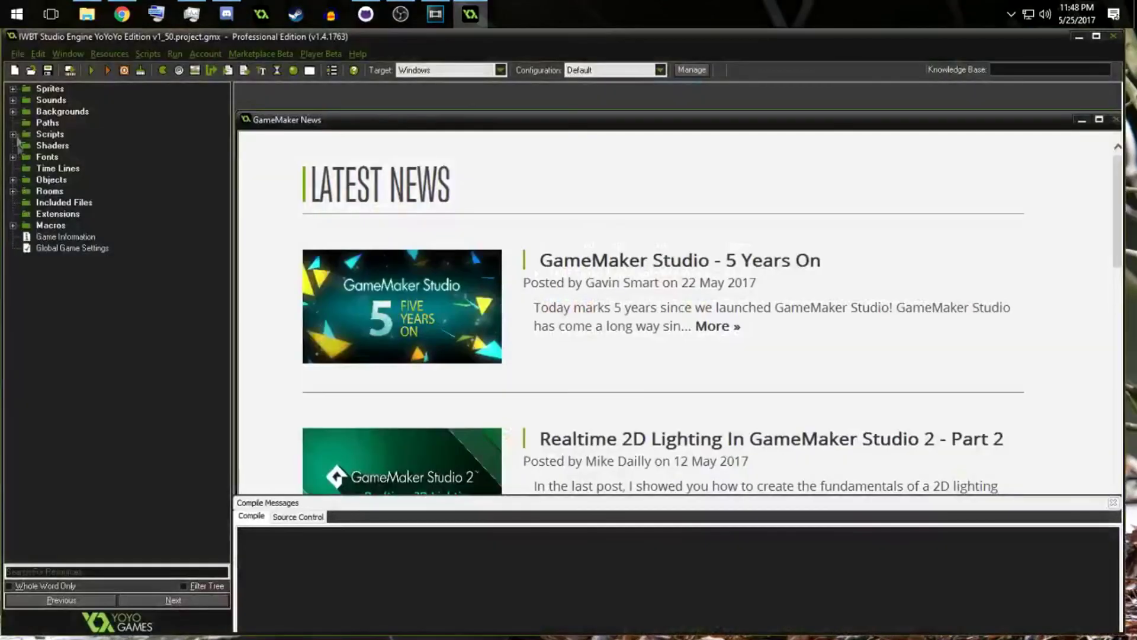
- Examine the Fuzzy298 sprite and object groups in the GameMaker project, including the properties of objFuzzy298Coin
click(83, 237)
click(13, 329)
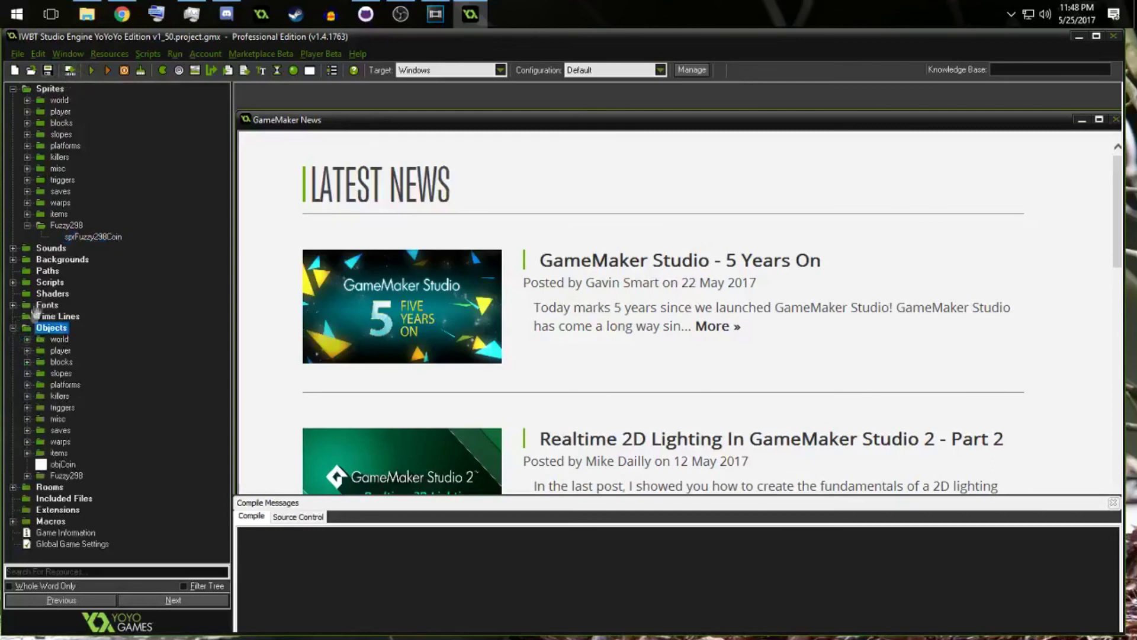
click(38, 477)
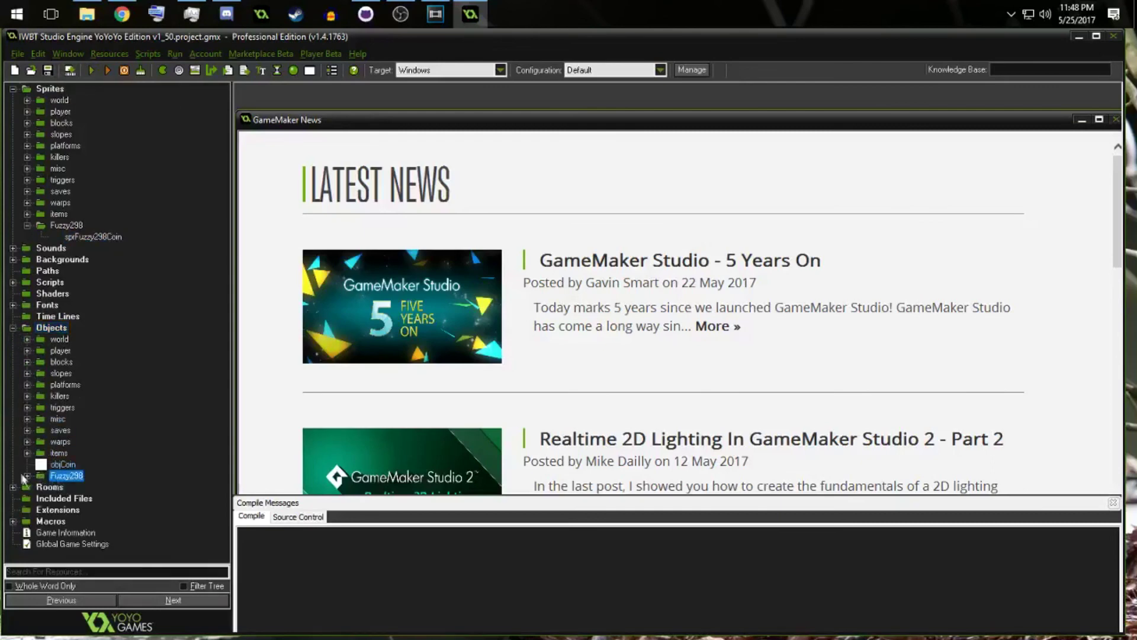
click(27, 476)
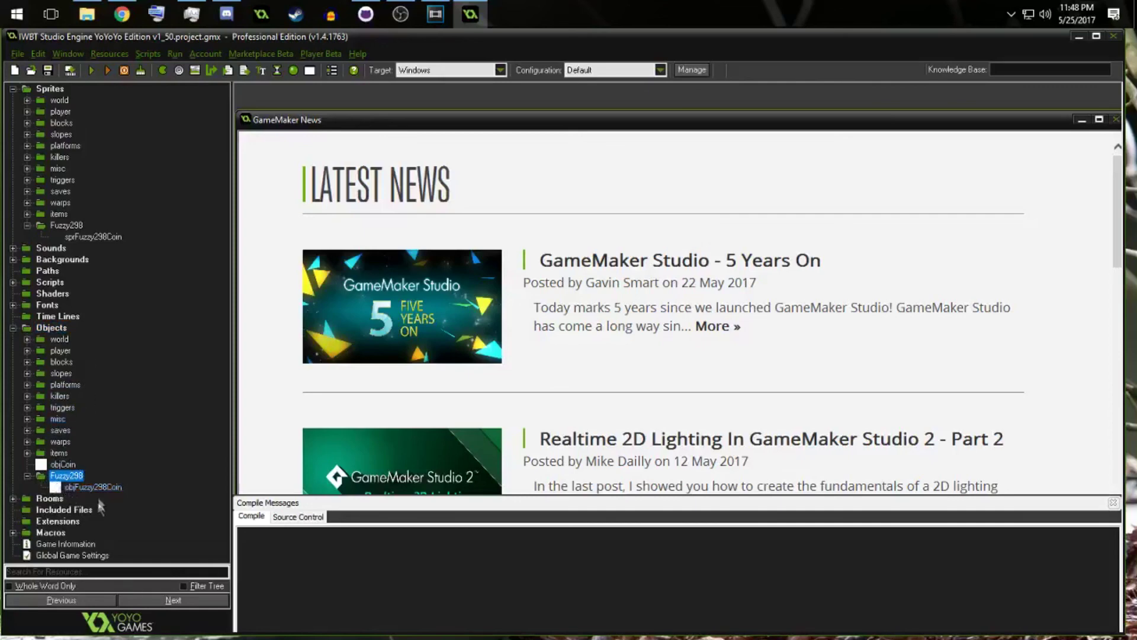
double_click(89, 487)
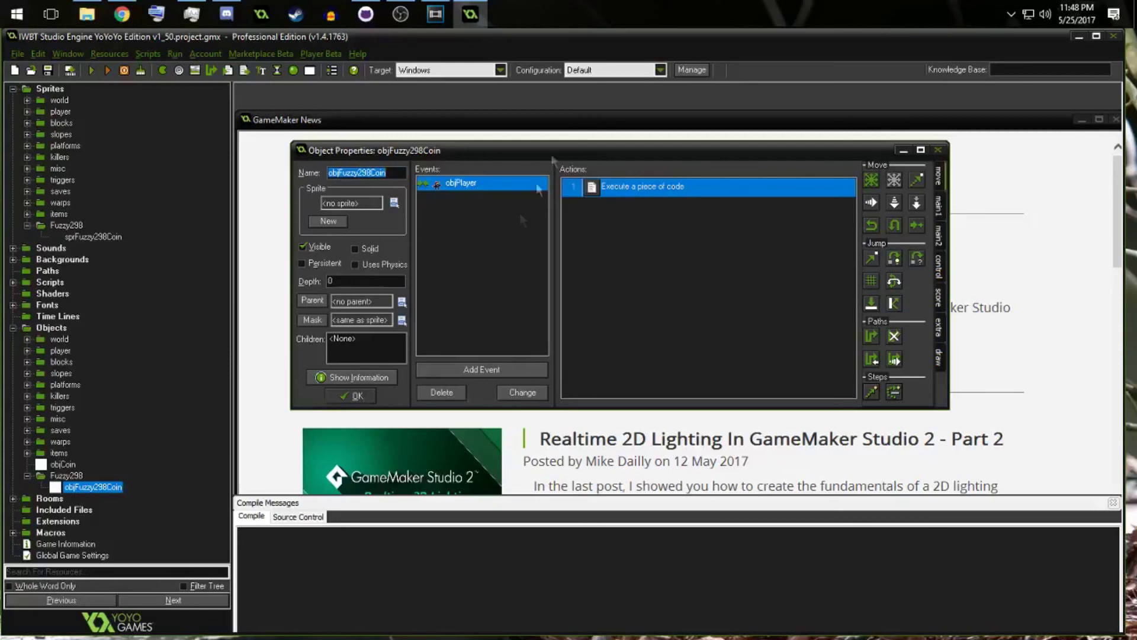
click(938, 150)
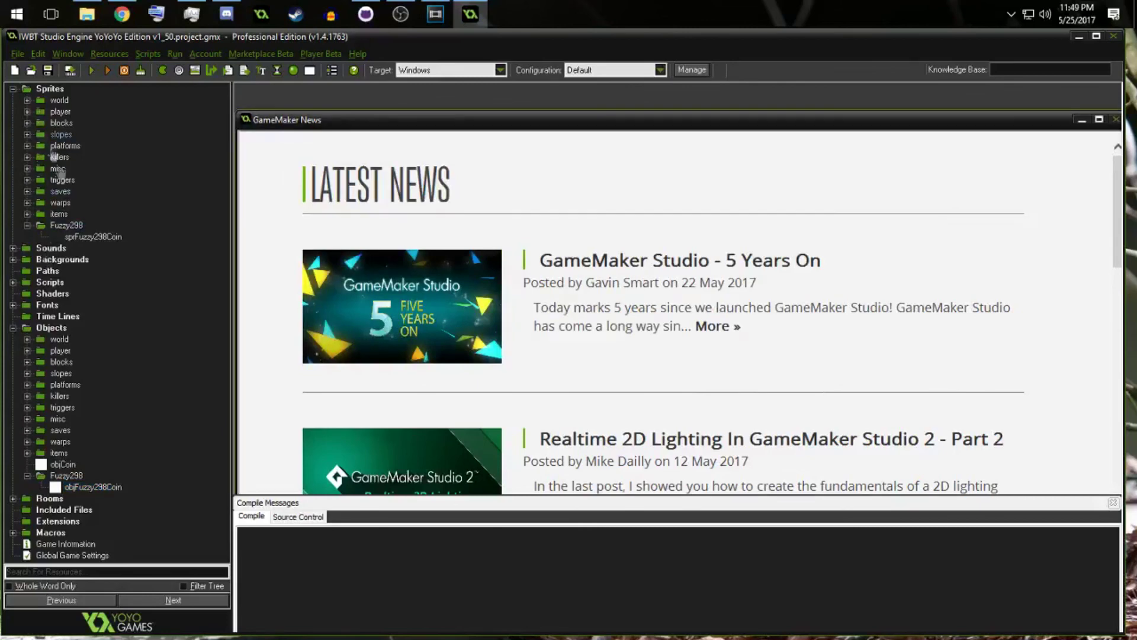
- Insert a new object named objBackground above objCoin and save the game project
right_click(62, 465)
click(36, 288)
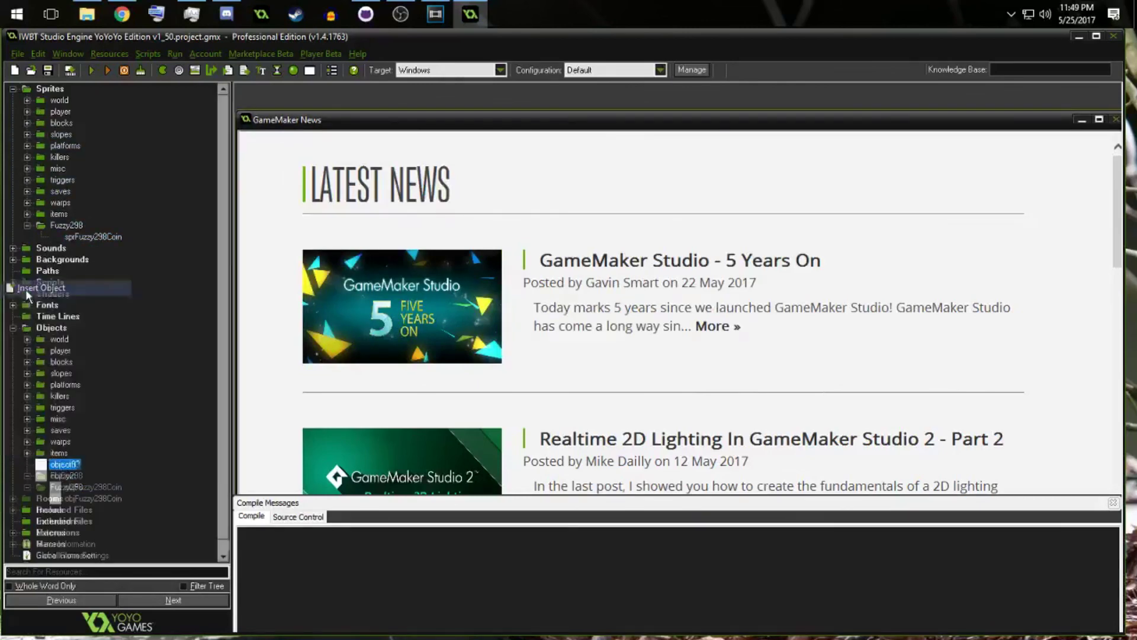
text(objBackground)
key(Return)
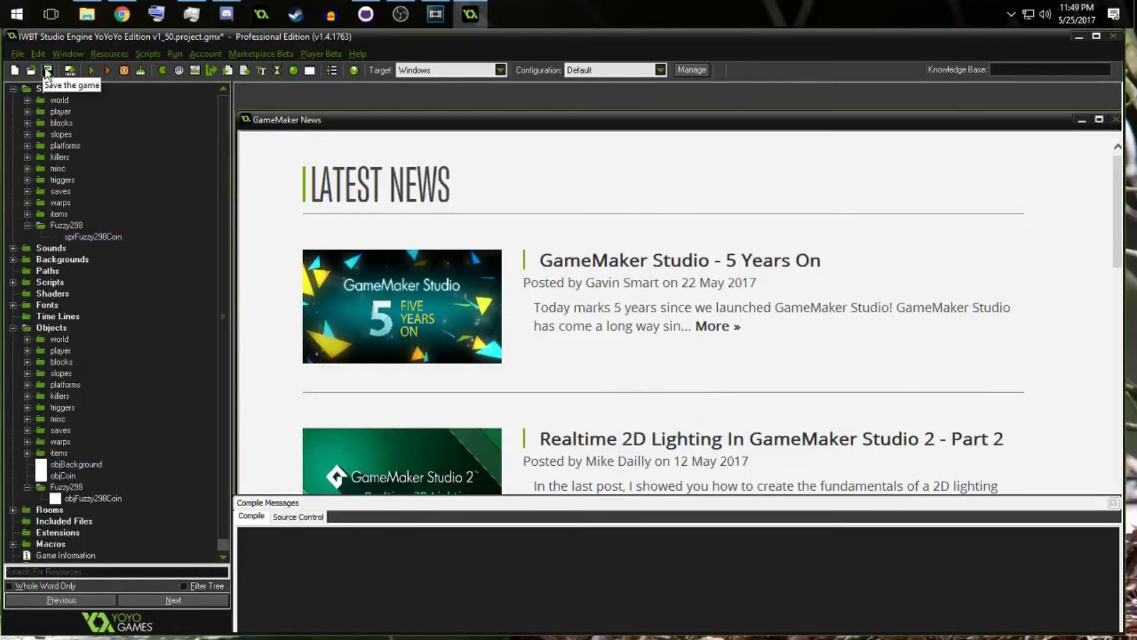
- Switch to GitHub Desktop, commit both changed files to piranha_branch with the summary "Background" and sync the branch
click(366, 14)
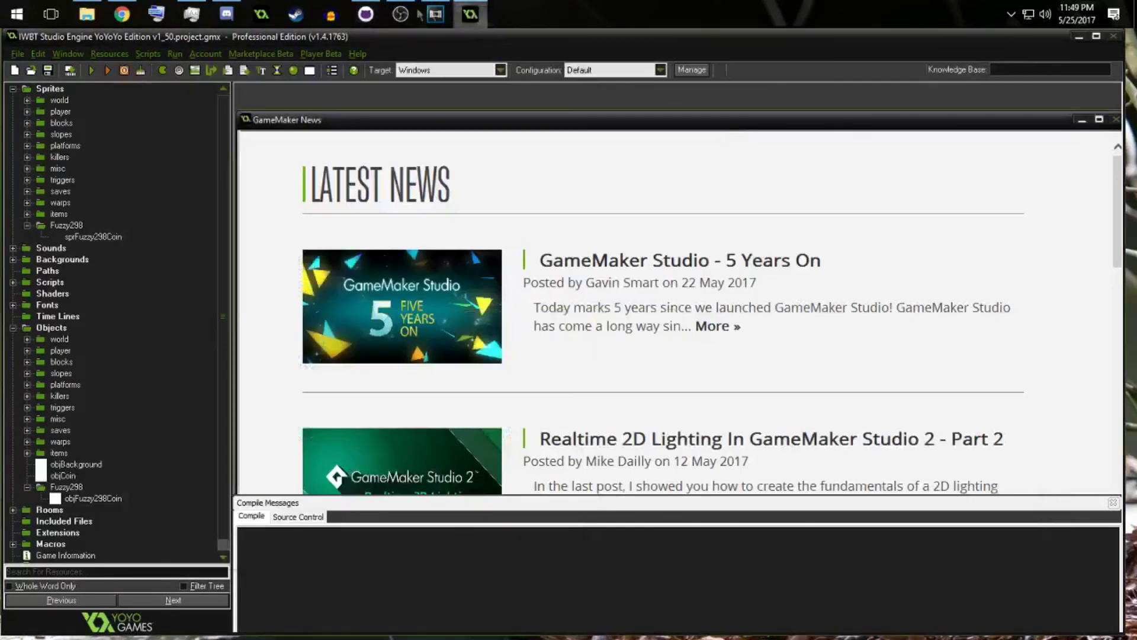
click(366, 13)
click(616, 92)
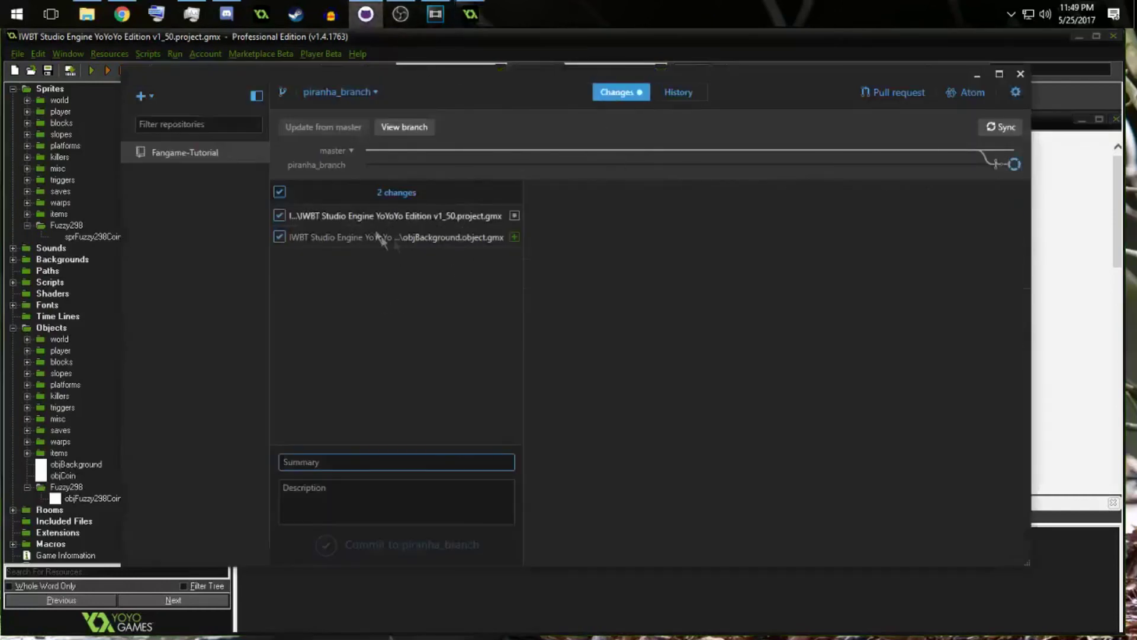
text(Background)
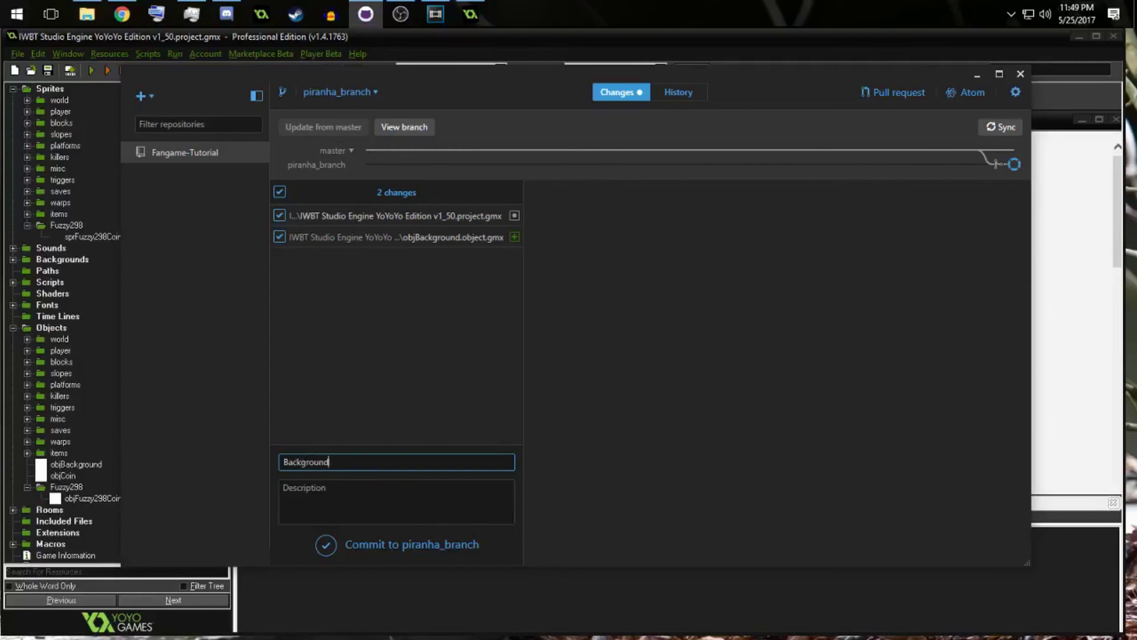
click(341, 549)
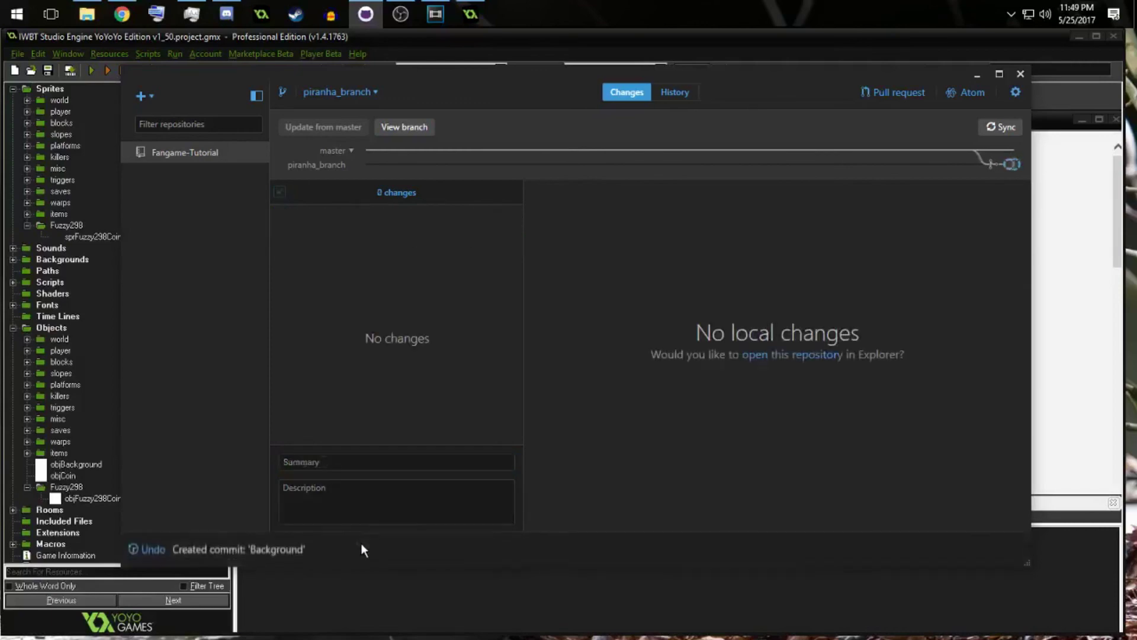
click(1000, 126)
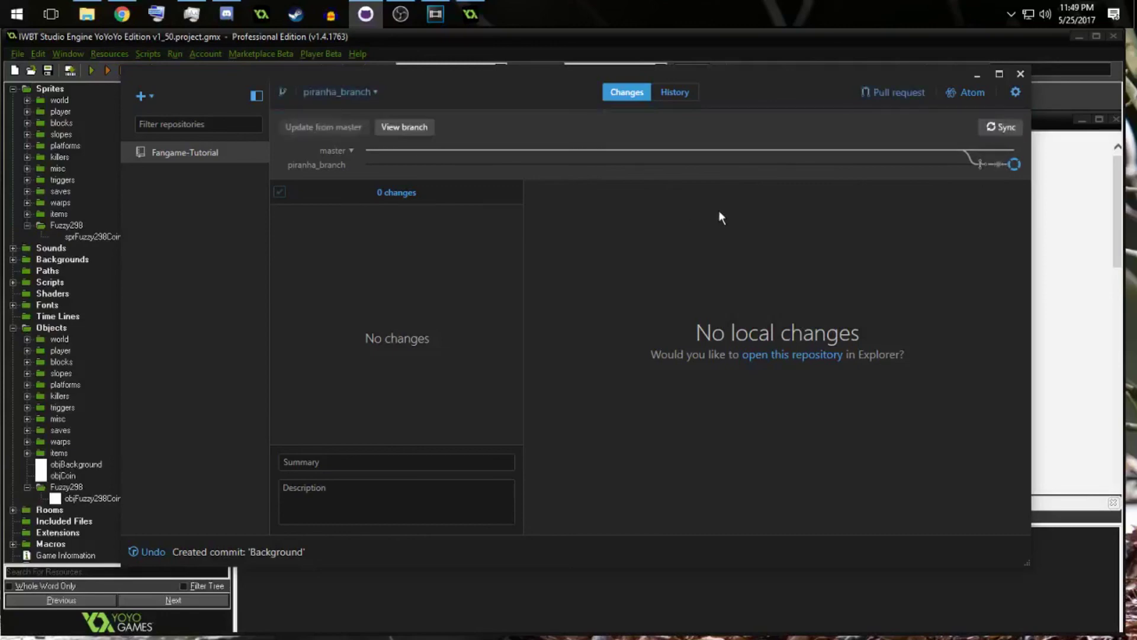
- Prepare a pull request from piranha_branch into master, leaving the description empty
click(900, 93)
click(874, 229)
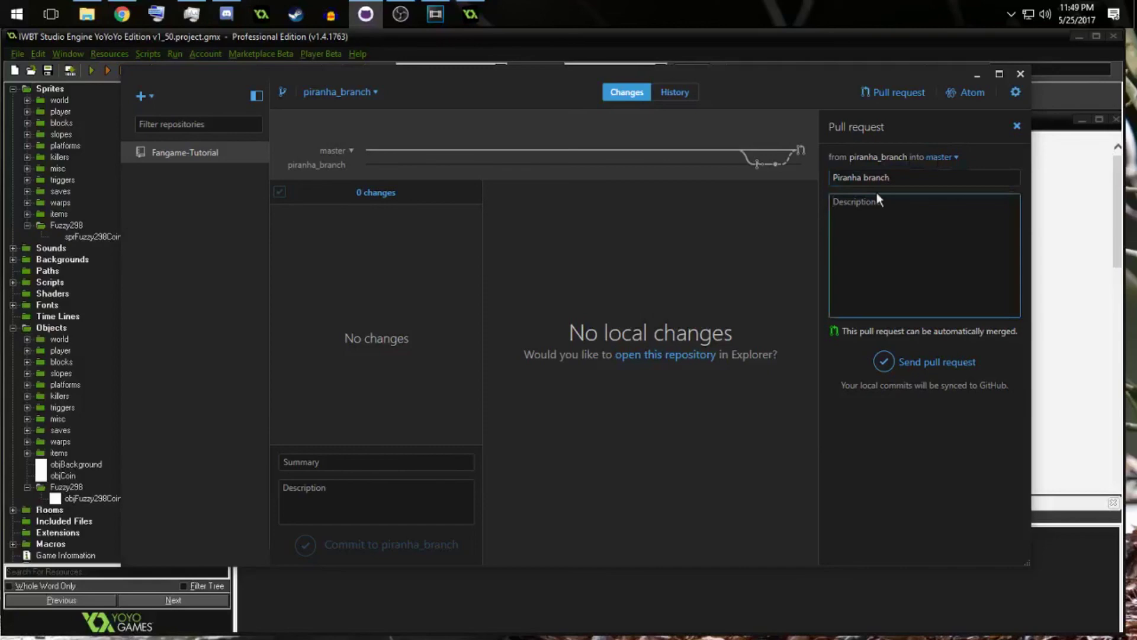
key(shift+Tab)
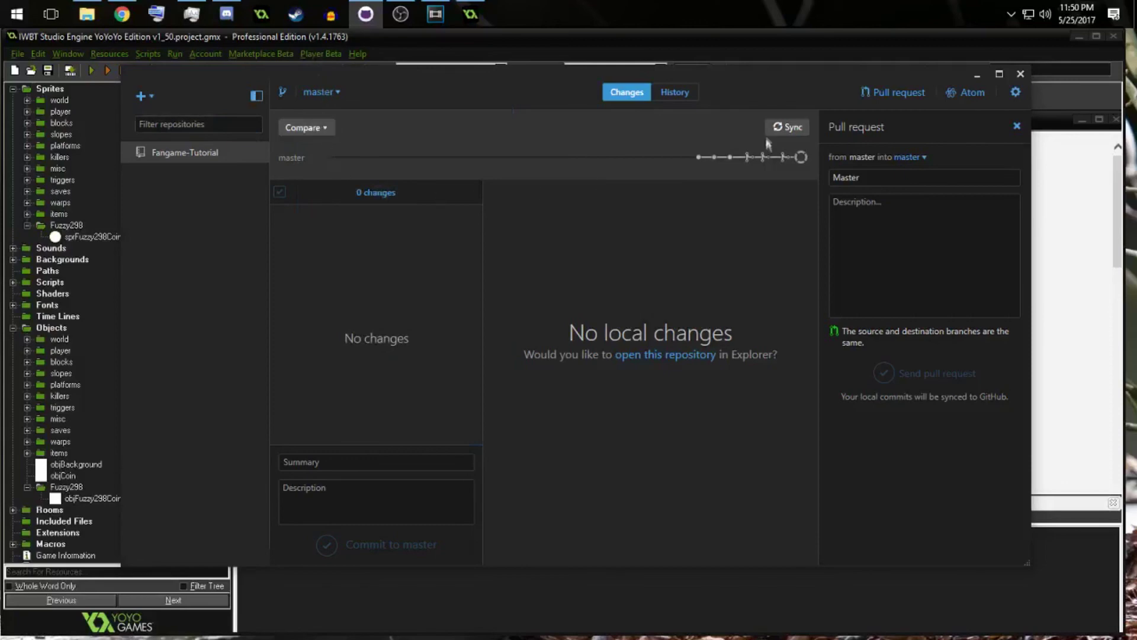
- Sync the master branch and maximize the GitHub Desktop window
click(777, 128)
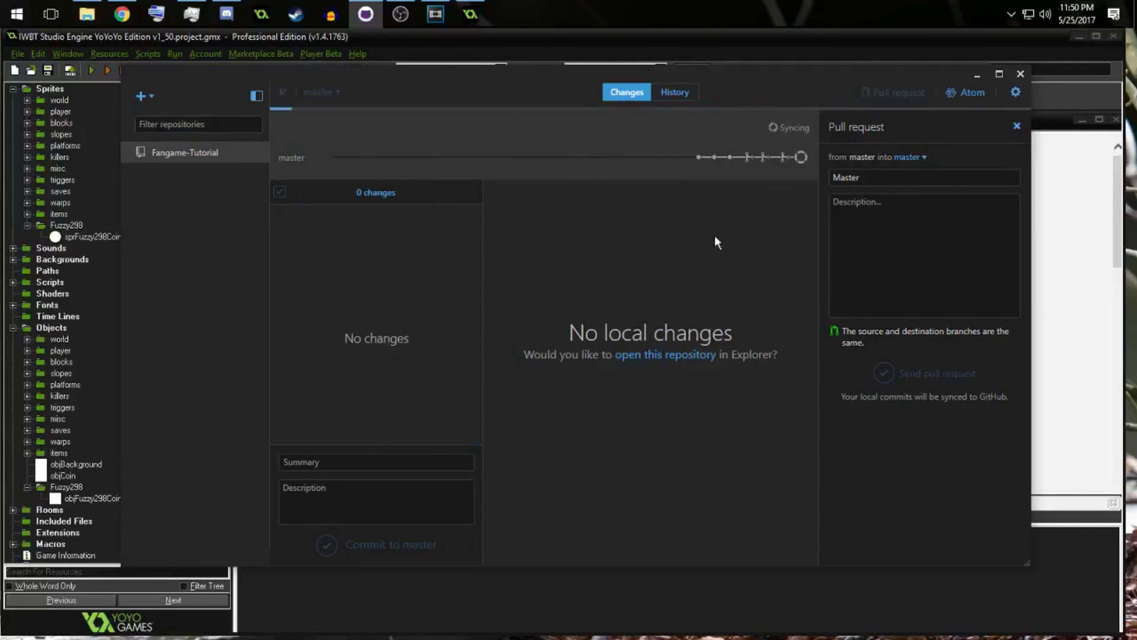
double_click(791, 79)
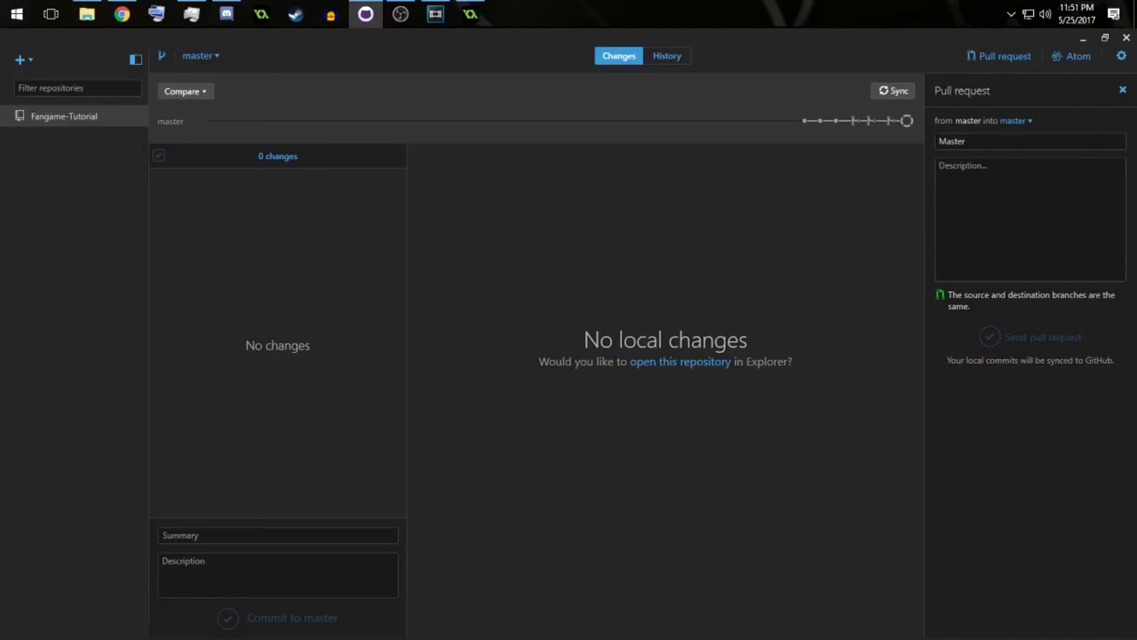
key(super+d)
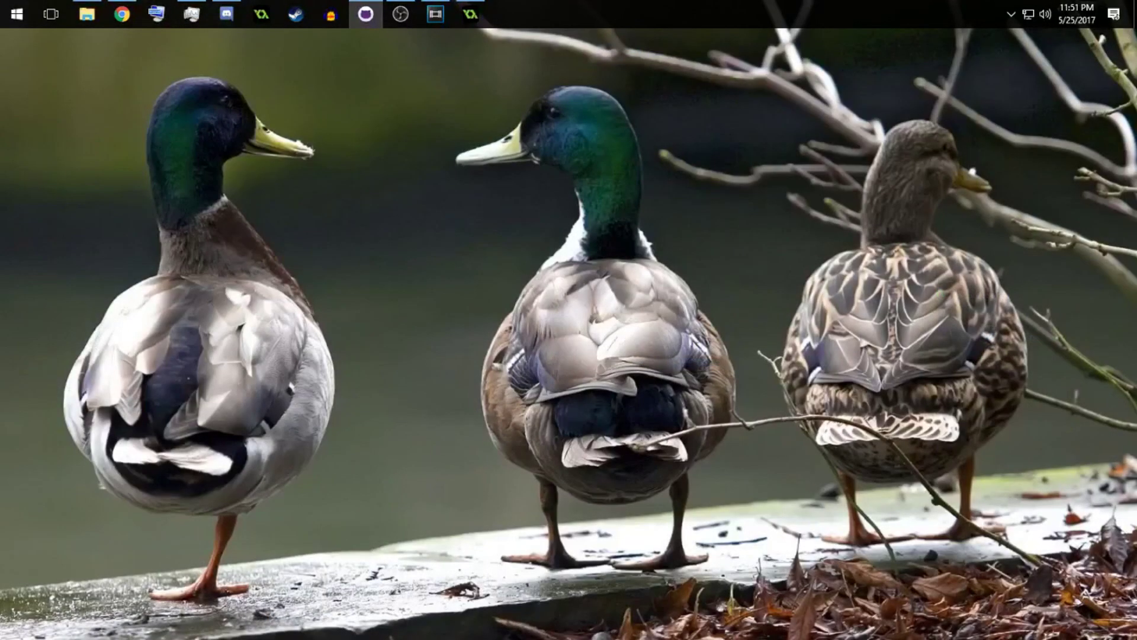
key(super+d)
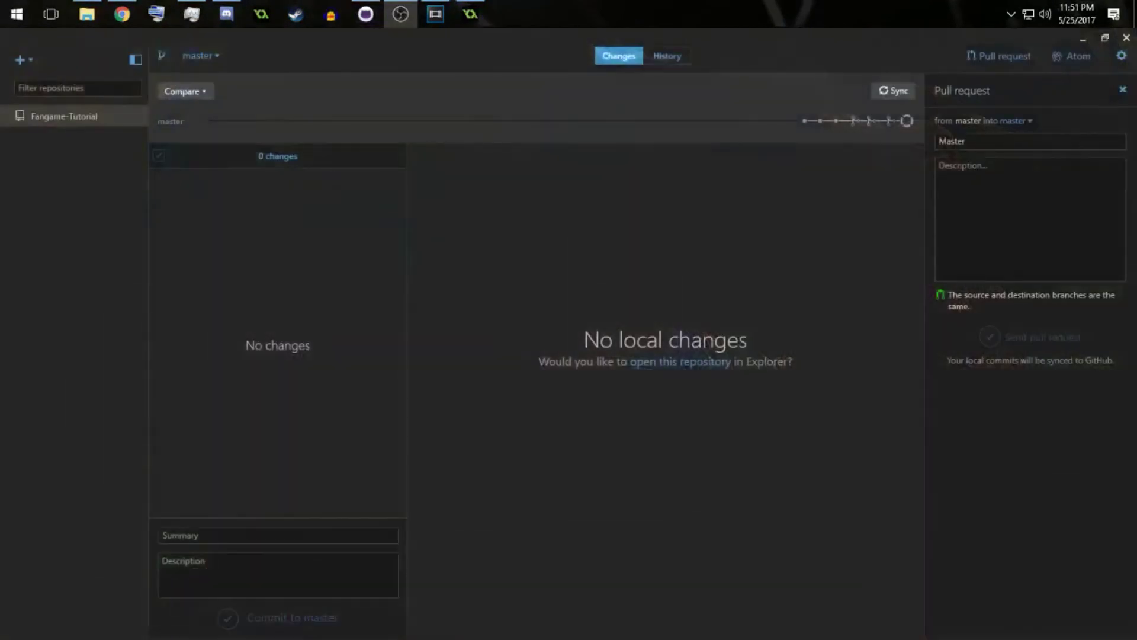